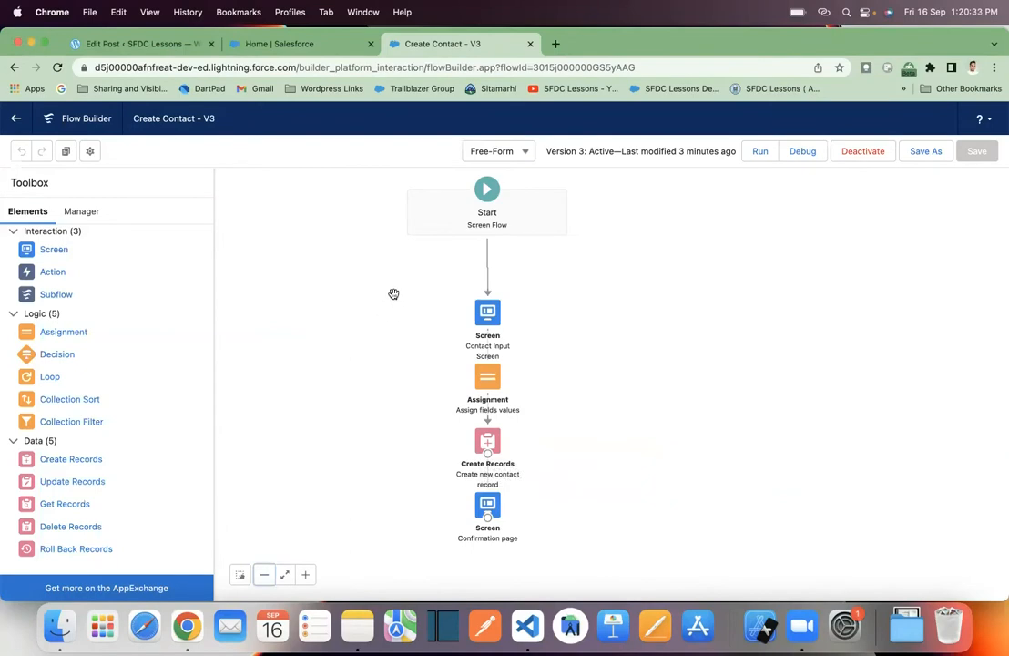
# - On the Salesforce Home page, enter Test as the first name and DATA as the last name in the Create Contact form
pyautogui.click(292, 44)
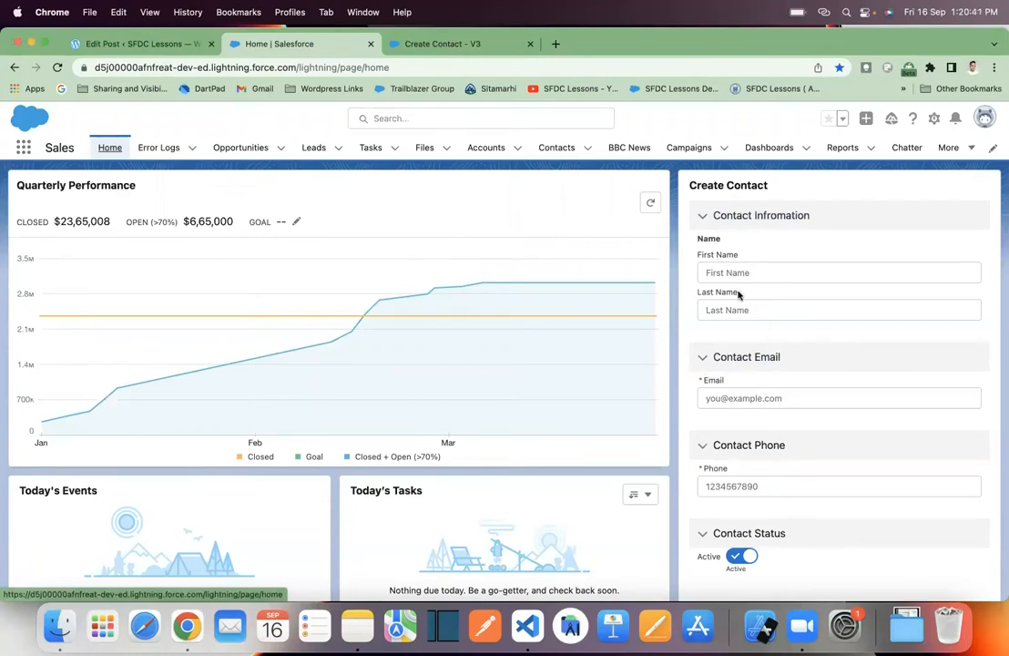
pyautogui.scroll(-2, 735, 441)
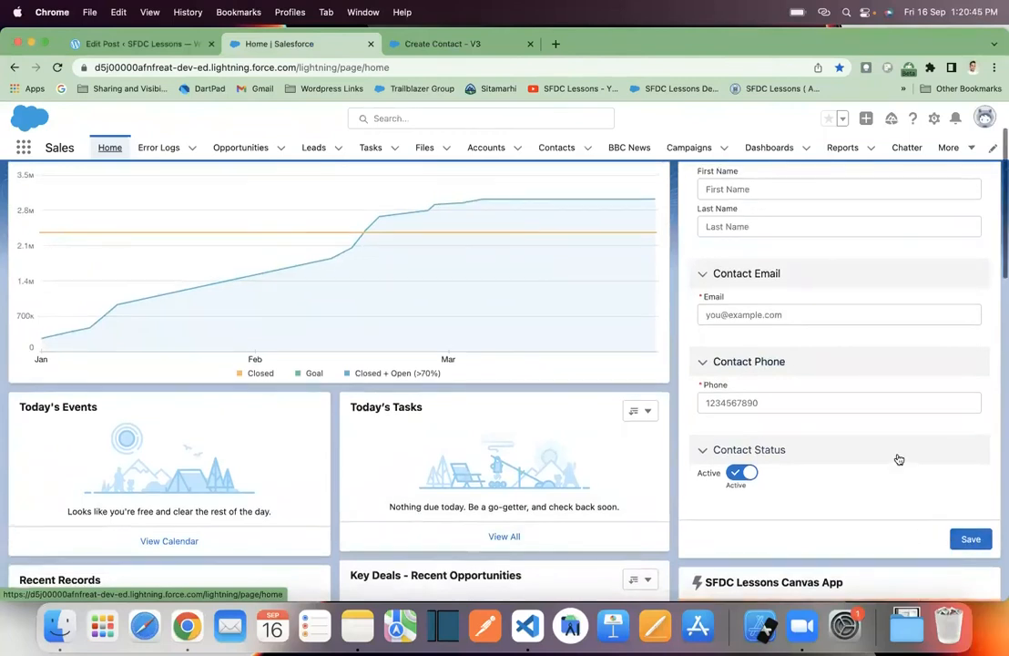
pyautogui.scroll(2, 896, 457)
pyautogui.click(741, 271)
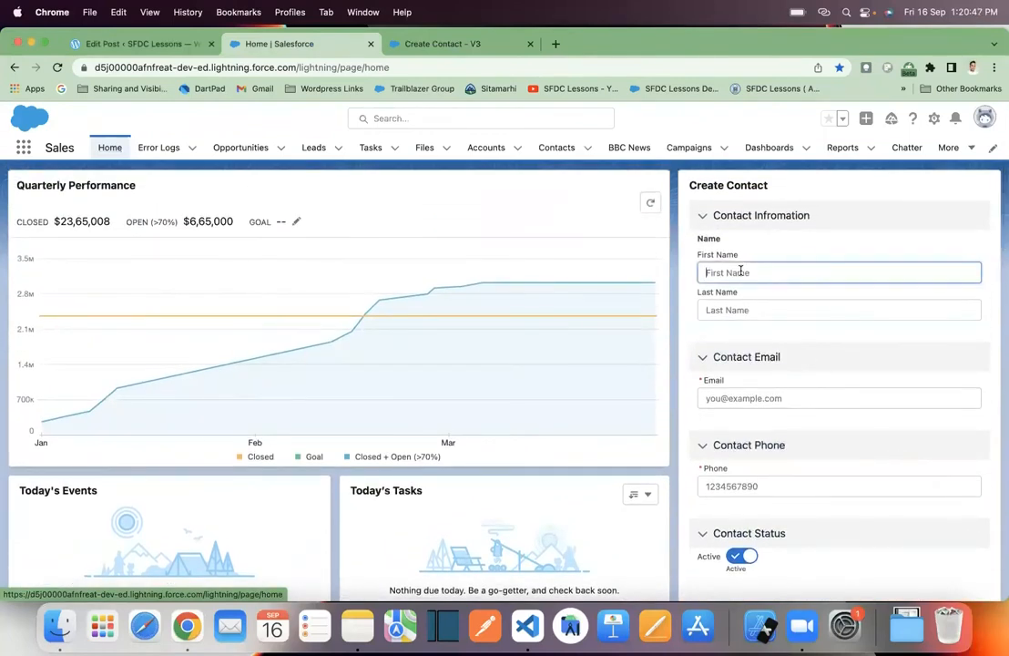
pyautogui.write('Test')
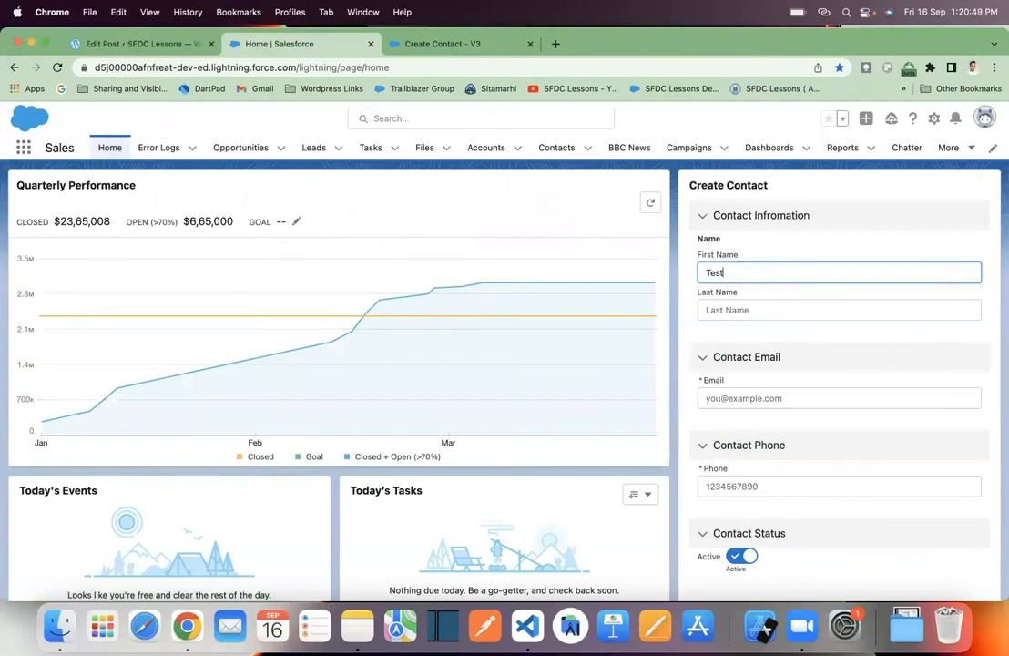
pyautogui.write('DATA')
pyautogui.press('BackSpace')
pyautogui.press('BackSpace')
pyautogui.click(764, 311)
pyautogui.write('DATA')
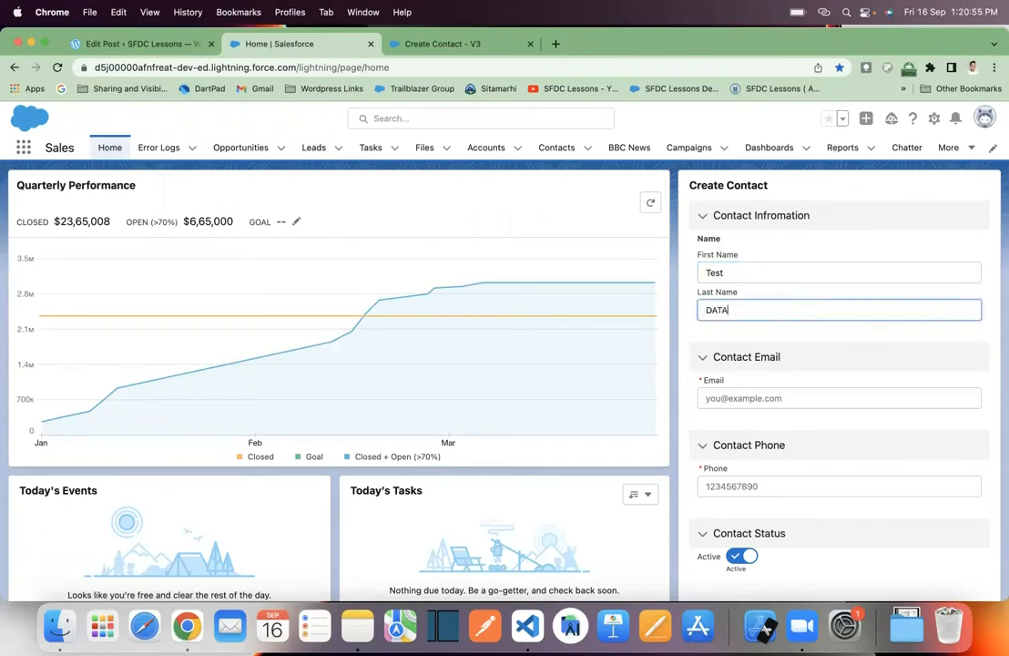
# - Fill in the contact's email address and phone number in the Create Contact form
pyautogui.click(768, 401)
pyautogui.write('test@gmail.com')
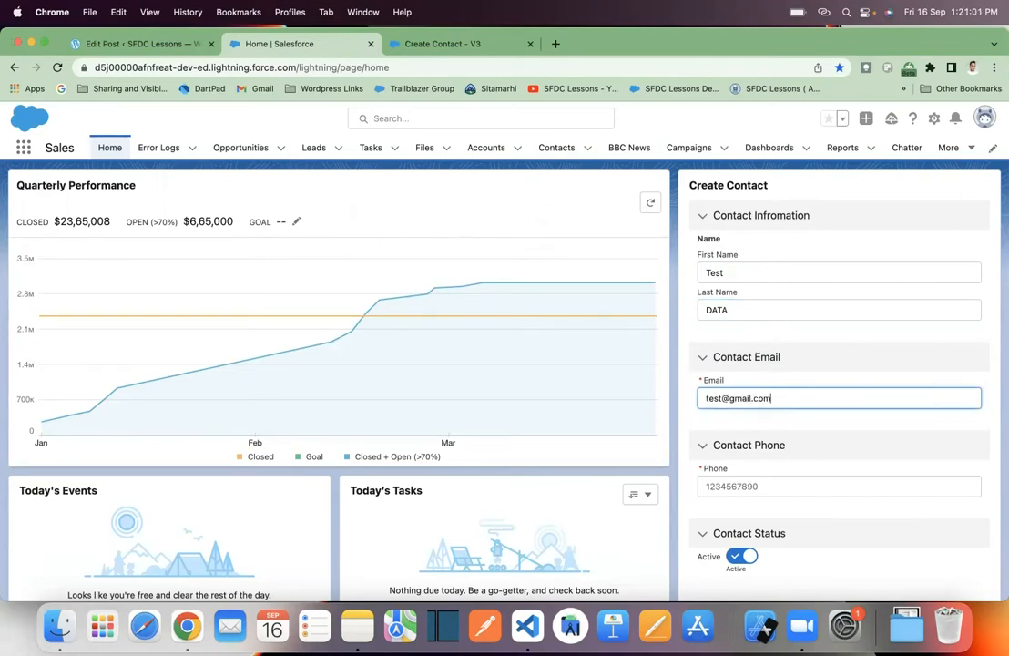
pyautogui.click(797, 486)
pyautogui.write('1234')
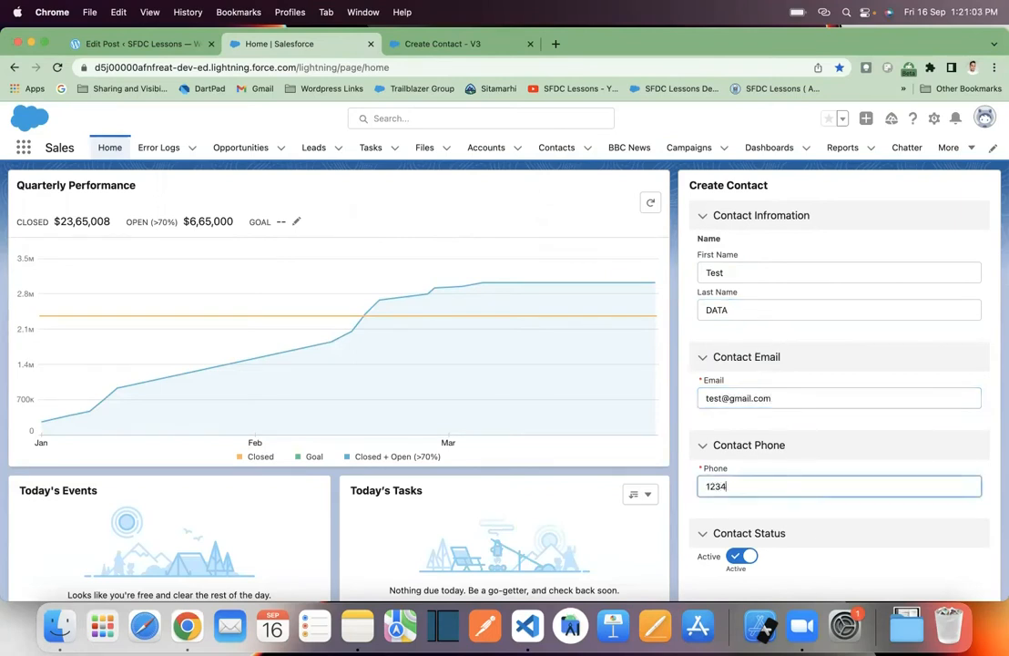
pyautogui.write('567890')
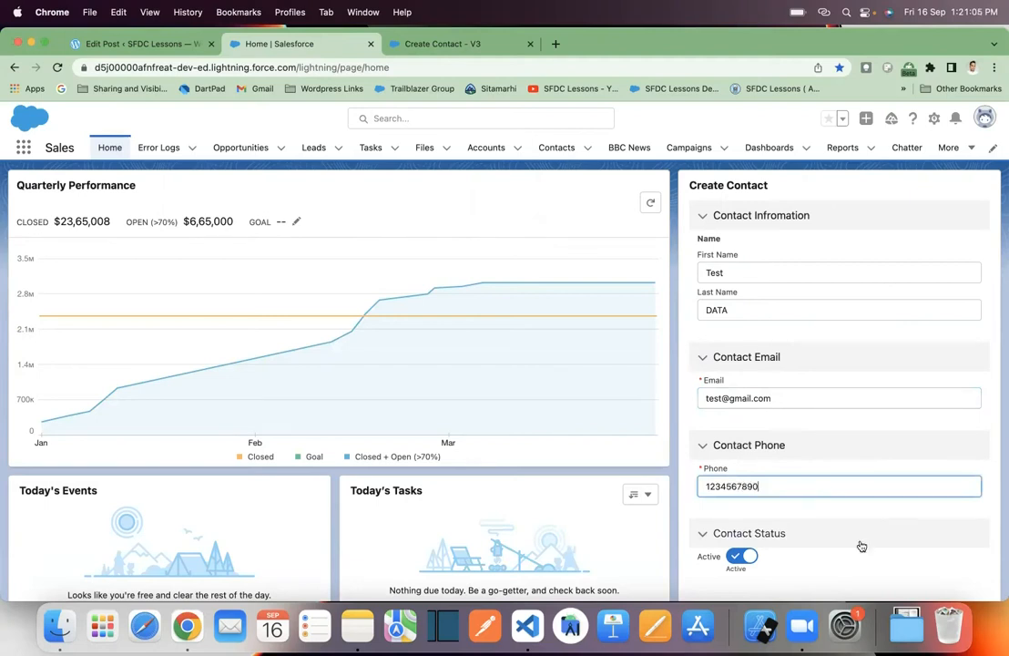
# - Save the Create Contact form and examine the message the flow returns
pyautogui.scroll(-3, 858, 547)
pyautogui.click(961, 548)
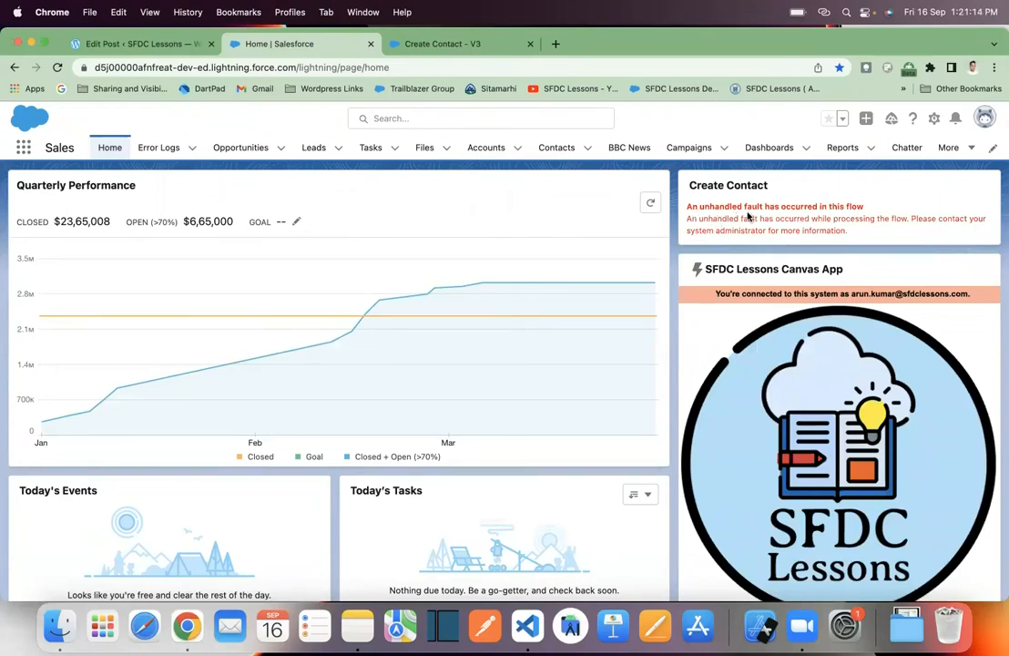
pyautogui.moveTo(688, 210); pyautogui.dragTo(854, 236)
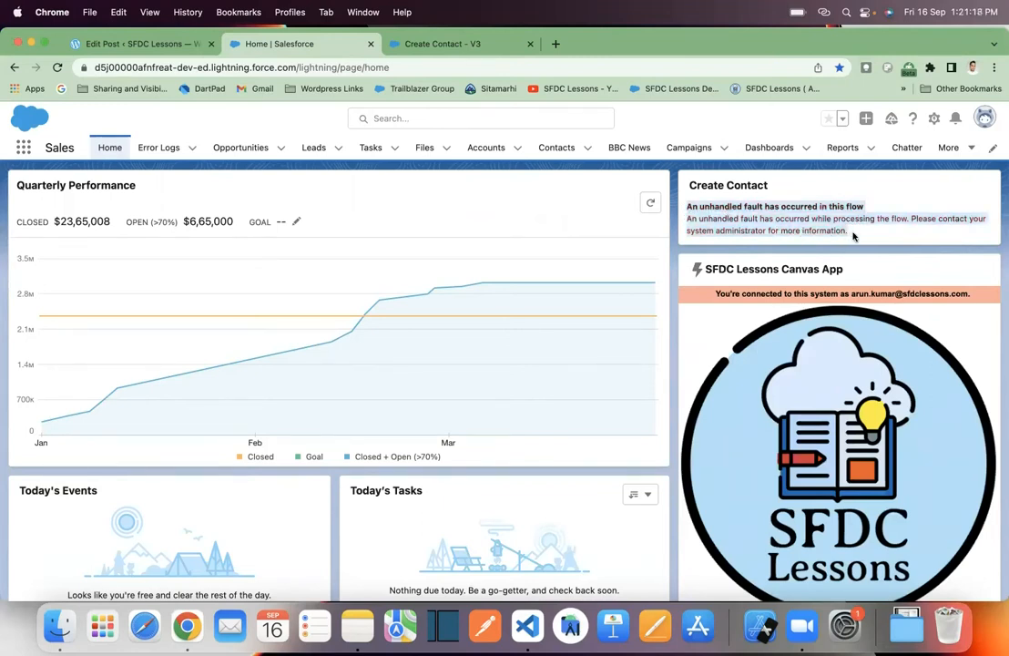
pyautogui.click(816, 210)
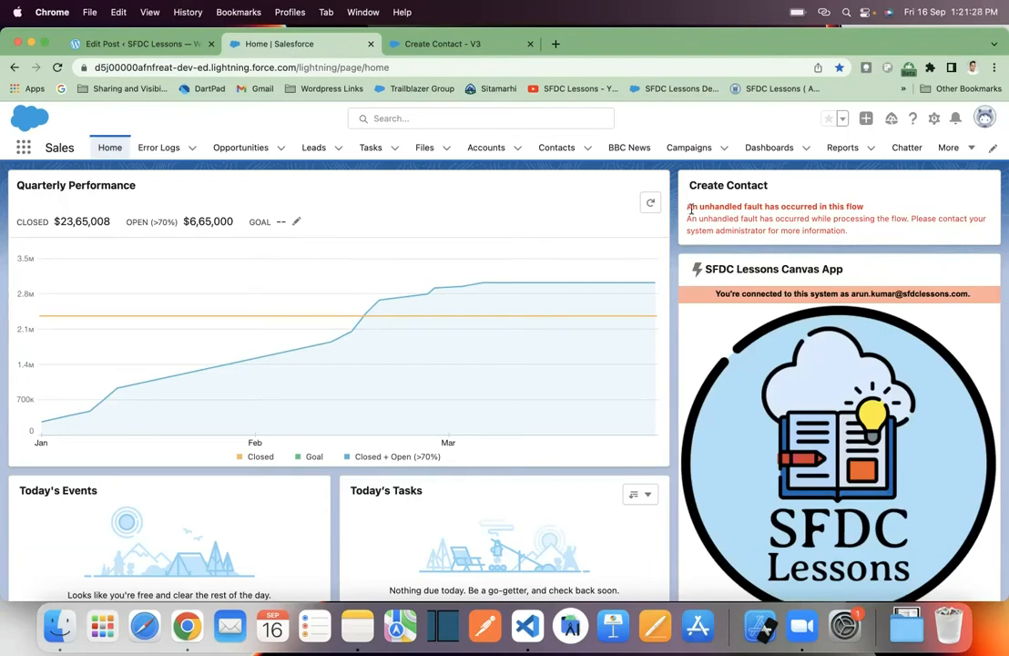
pyautogui.moveTo(849, 232); pyautogui.dragTo(689, 205)
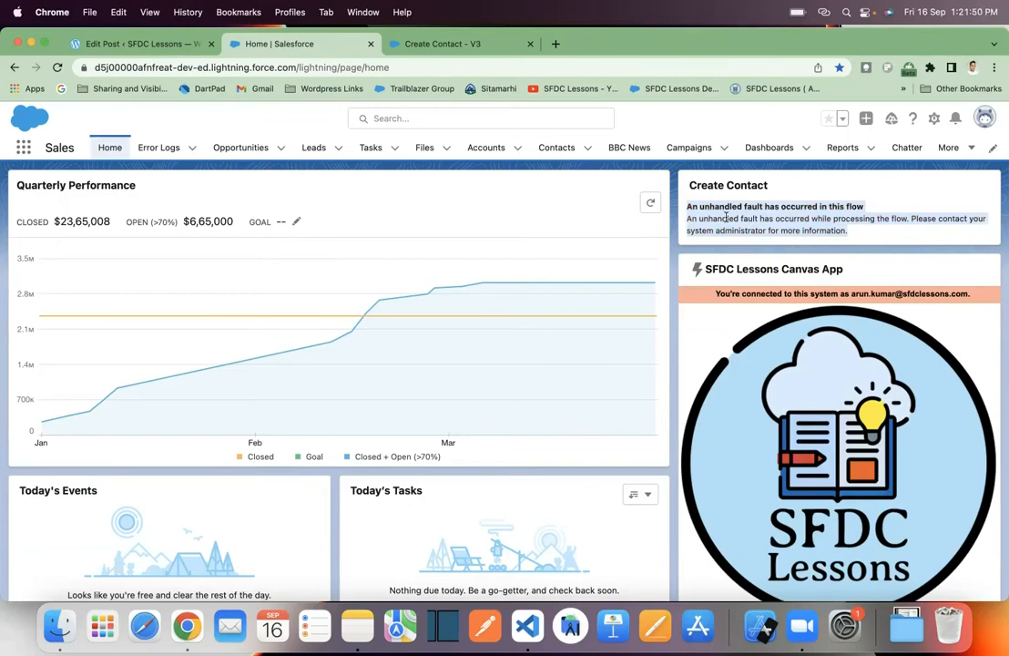
# - In the Create Contact flow, add a new Screen element beside Create Records and place a Display Text component on it
pyautogui.click(424, 44)
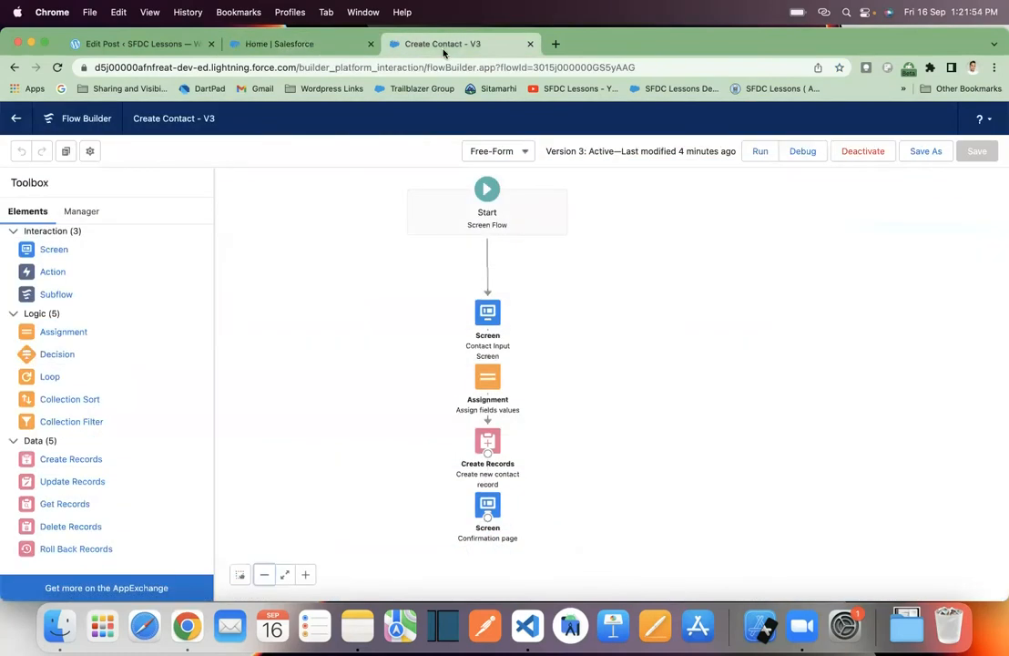
pyautogui.scroll(-2, 401, 367)
pyautogui.moveTo(401, 367); pyautogui.dragTo(401, 315)
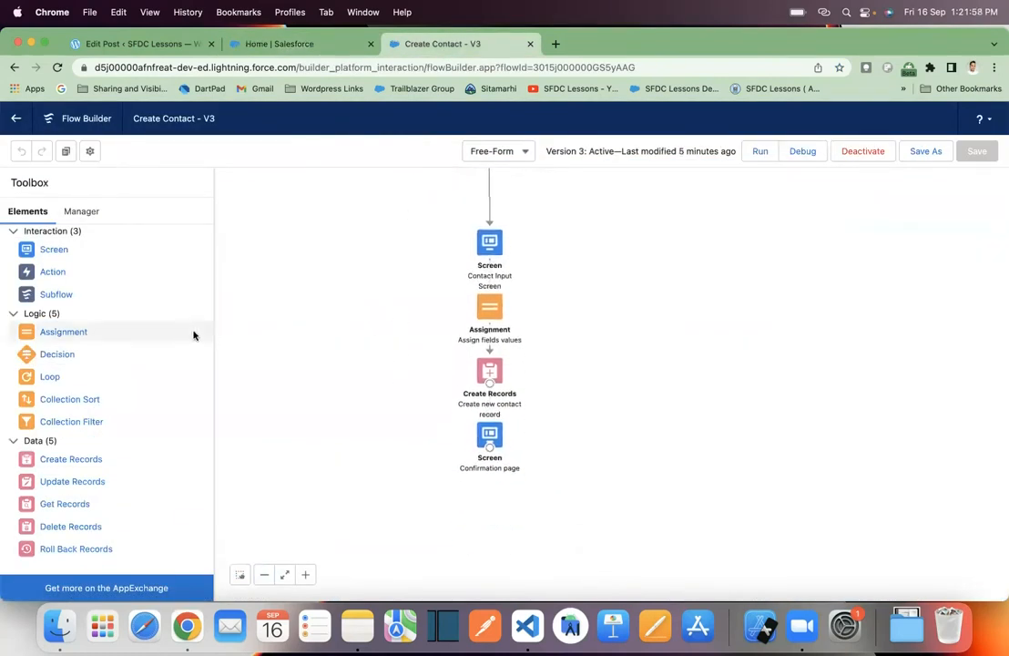
pyautogui.moveTo(52, 255); pyautogui.dragTo(630, 344)
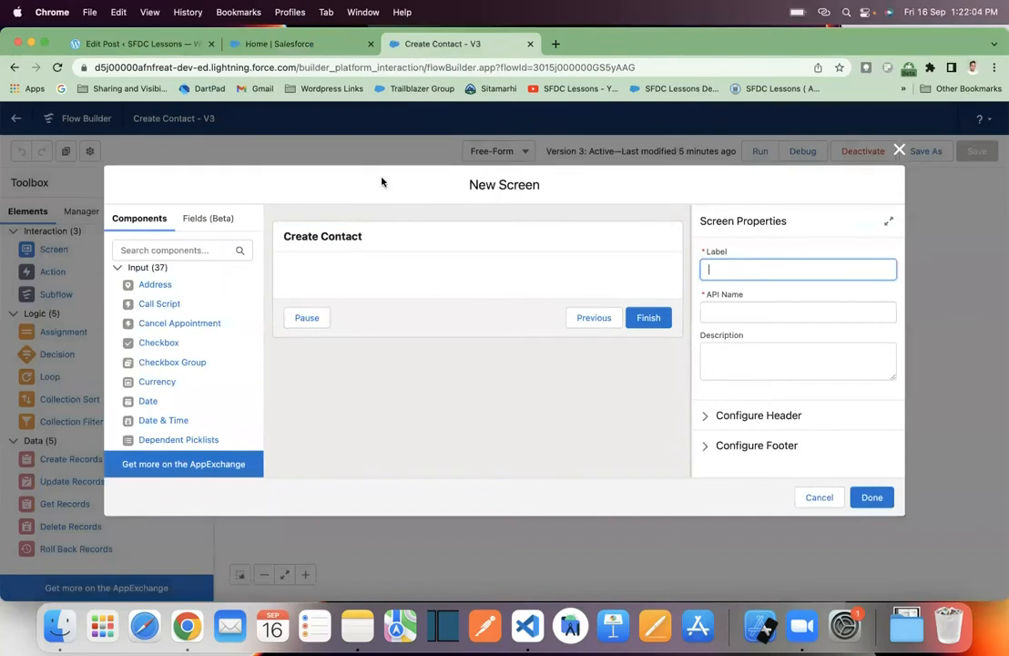
pyautogui.scroll(-15, 185, 410)
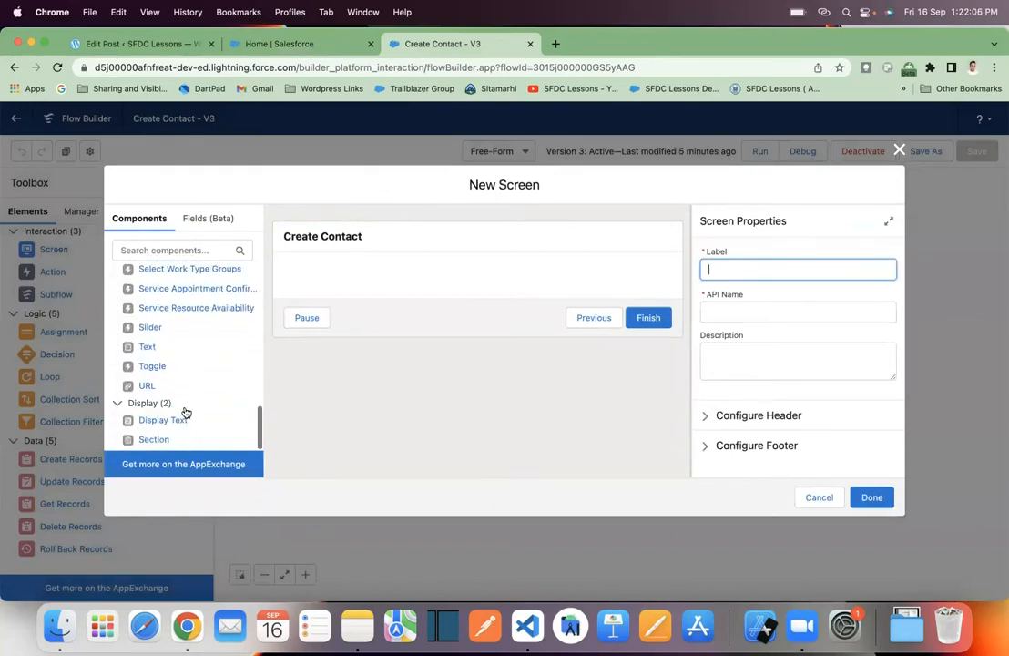
pyautogui.moveTo(144, 424); pyautogui.dragTo(355, 285)
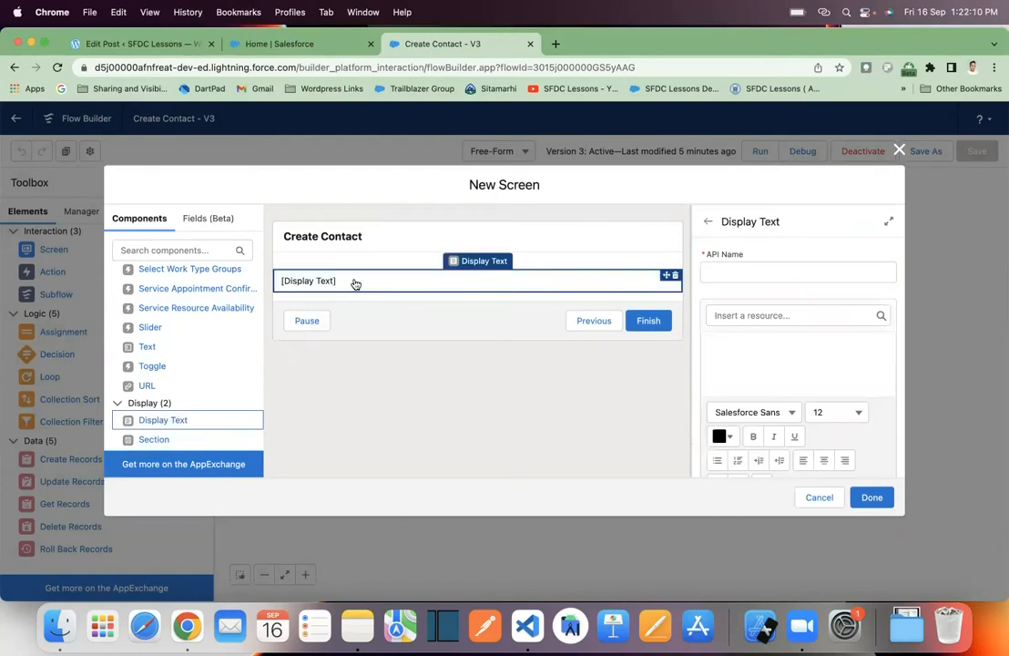
# - Set the Display Text component's API name to Error_message
pyautogui.click(727, 270)
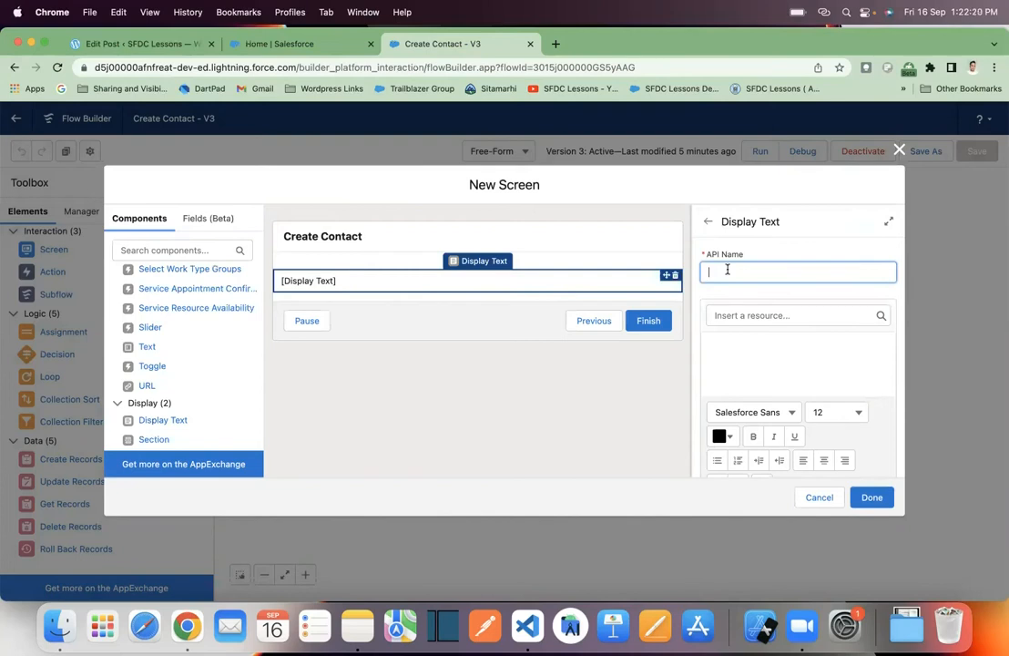
pyautogui.write('Error_message')
# - Insert the global variable {!$Flow.FaultMessage} as the content of the Display Text component
pyautogui.click(761, 344)
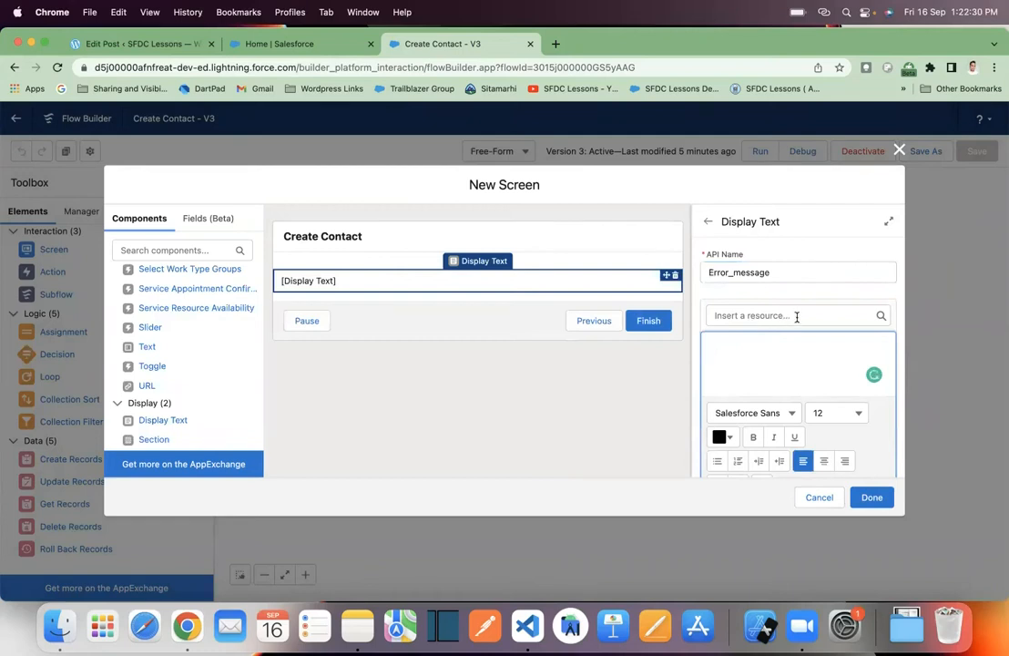
pyautogui.scroll(-2, 763, 369)
pyautogui.scroll(2, 763, 369)
pyautogui.click(751, 314)
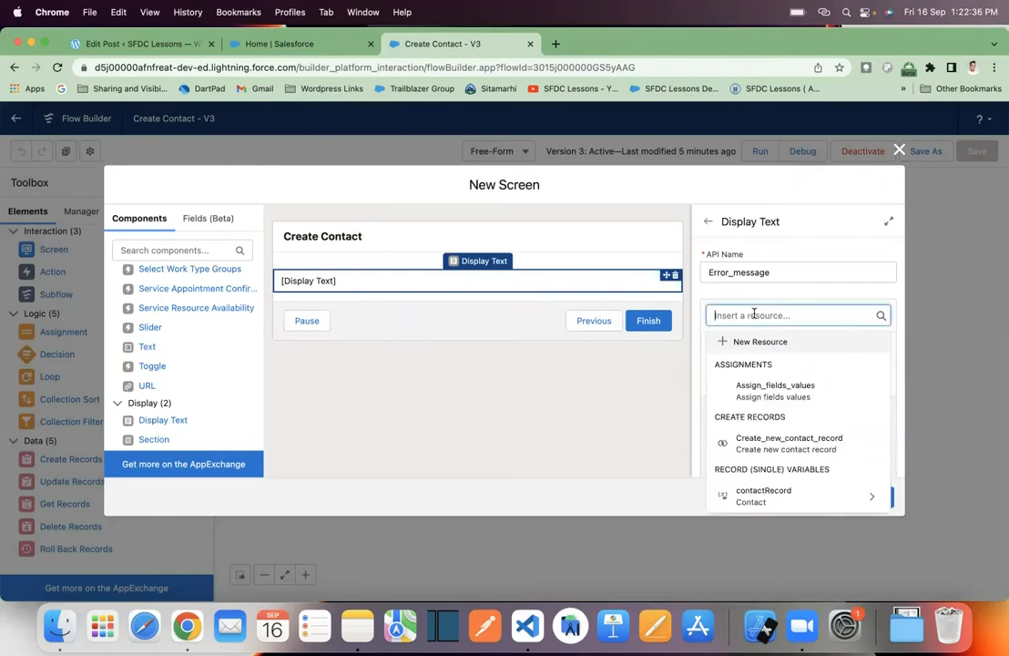
pyautogui.scroll(-4, 768, 443)
pyautogui.scroll(-5, 768, 443)
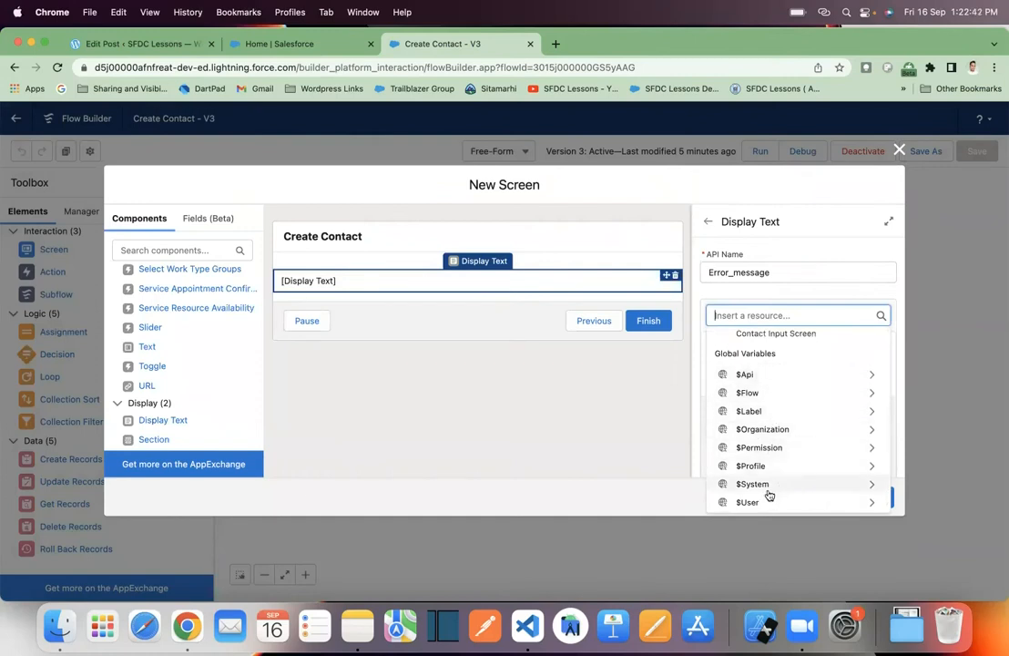
pyautogui.click(777, 395)
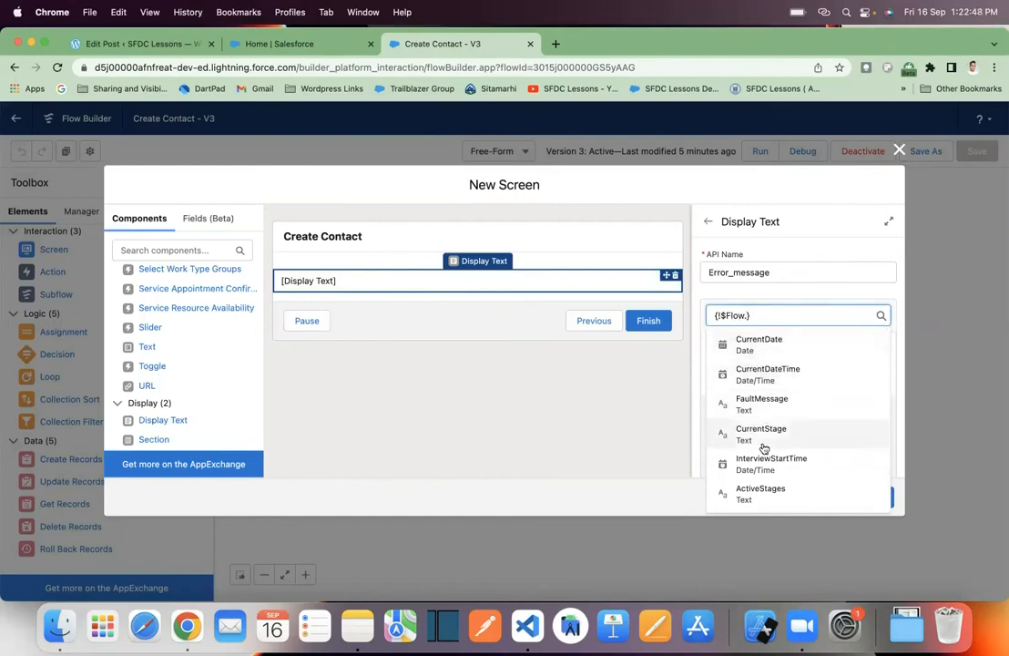
pyautogui.scroll(-2, 770, 432)
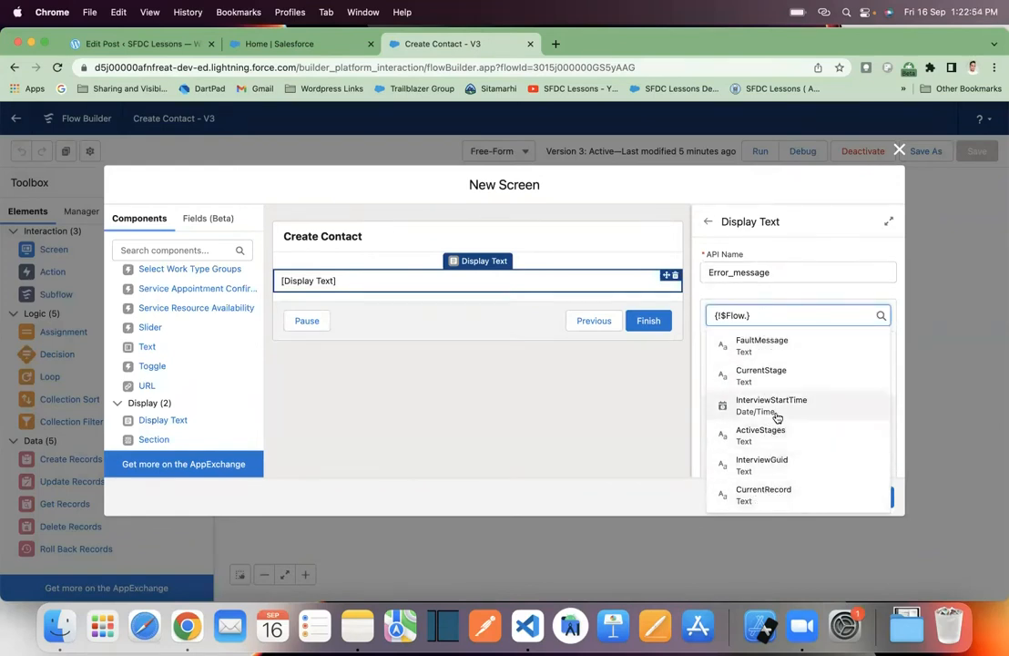
pyautogui.click(789, 346)
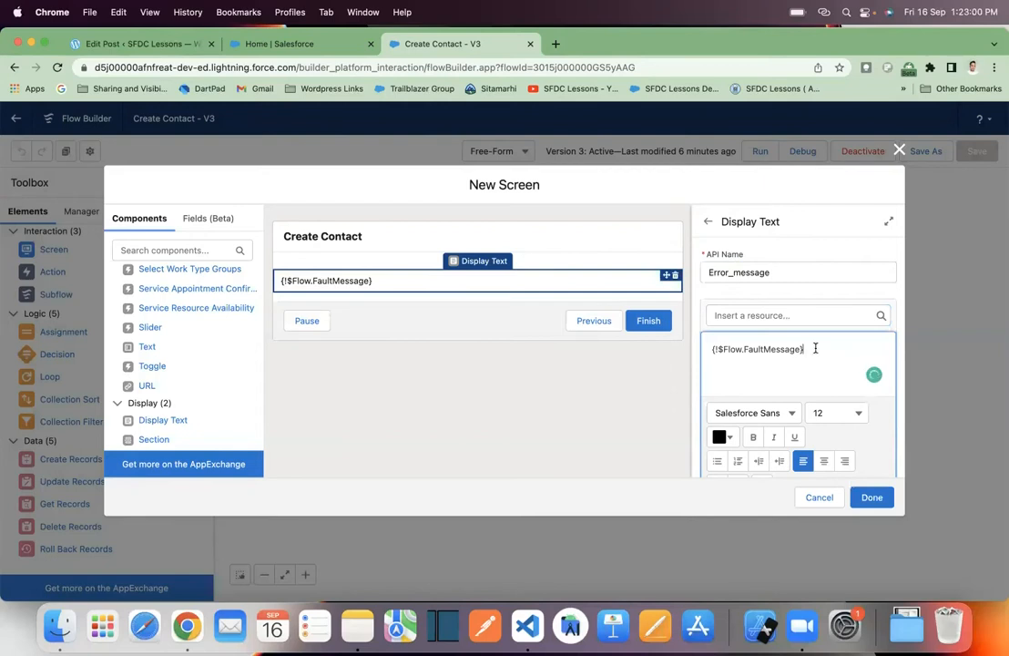
# - Format the {!$Flow.FaultMessage} text as bold, red (#D70404) and size 18
pyautogui.moveTo(816, 348); pyautogui.dragTo(687, 347)
pyautogui.click(753, 437)
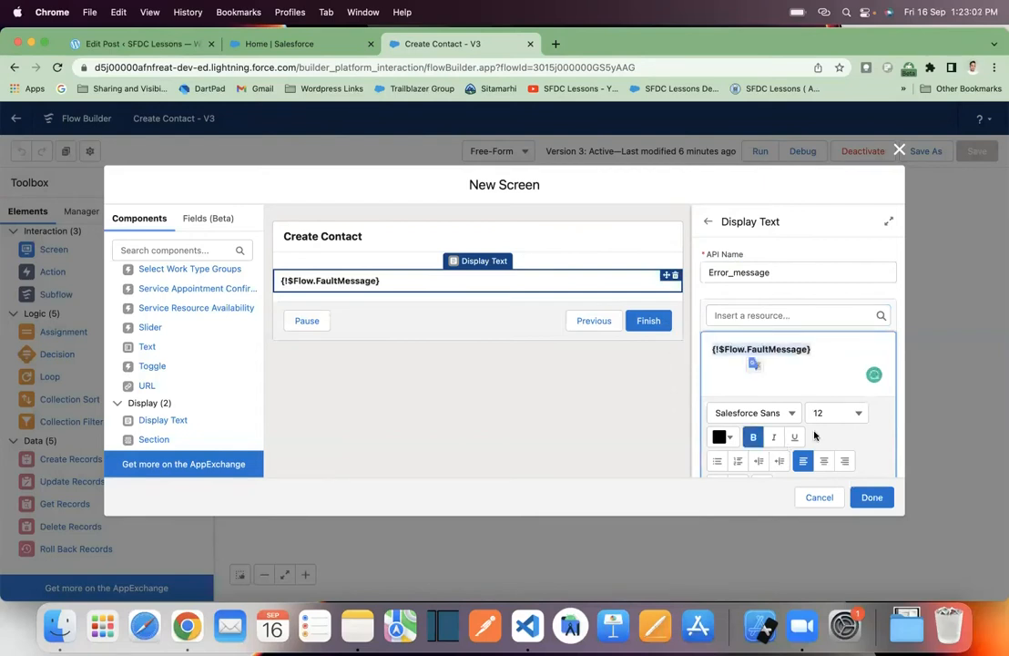
pyautogui.click(720, 438)
pyautogui.click(844, 273)
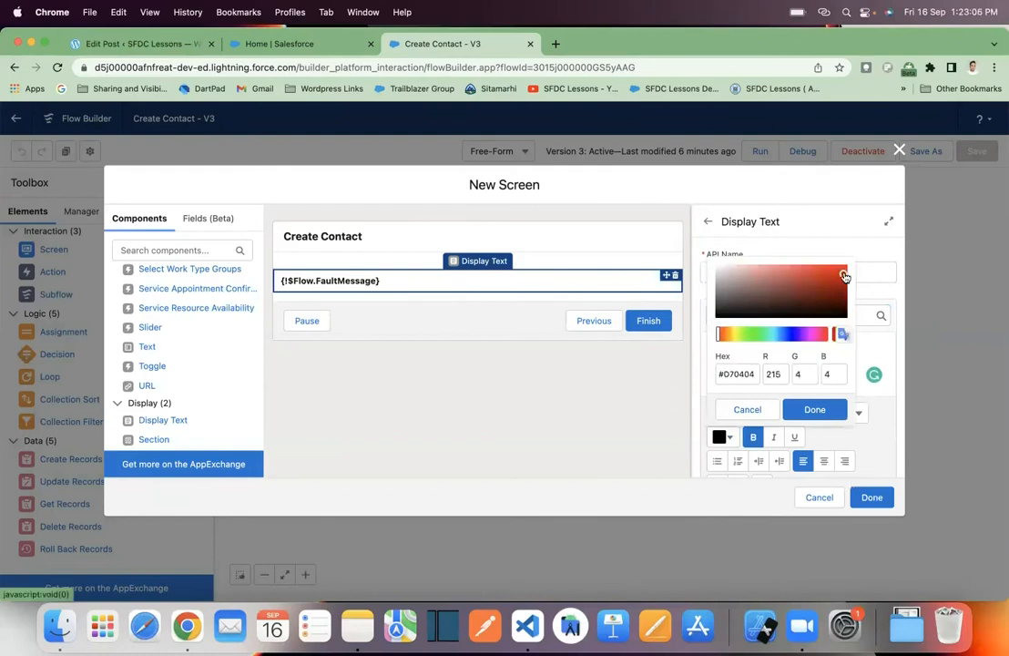
pyautogui.click(817, 409)
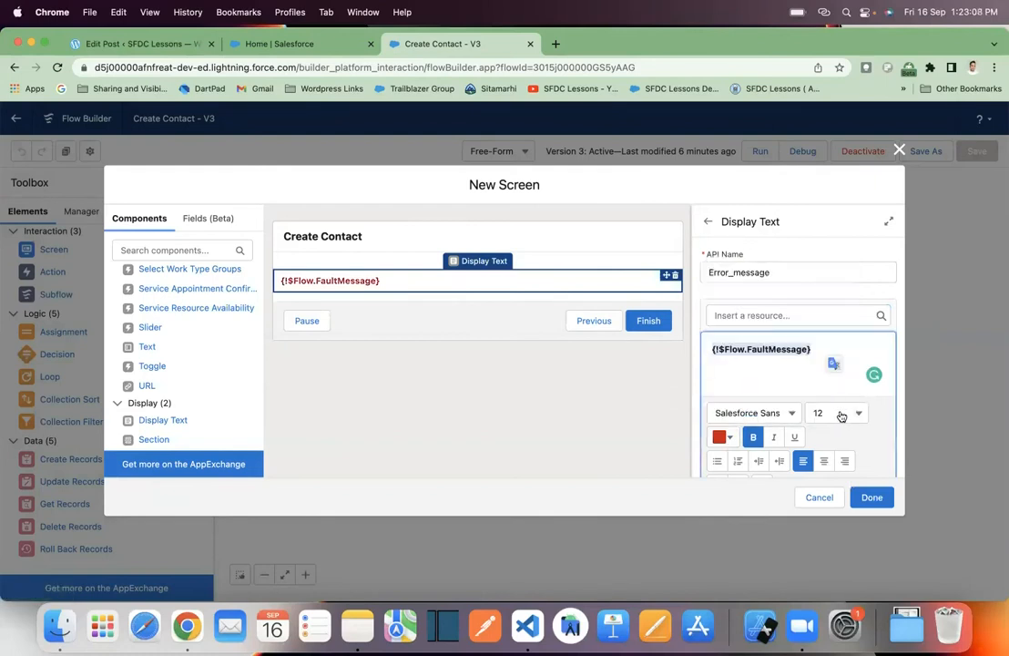
pyautogui.click(843, 415)
pyautogui.click(787, 395)
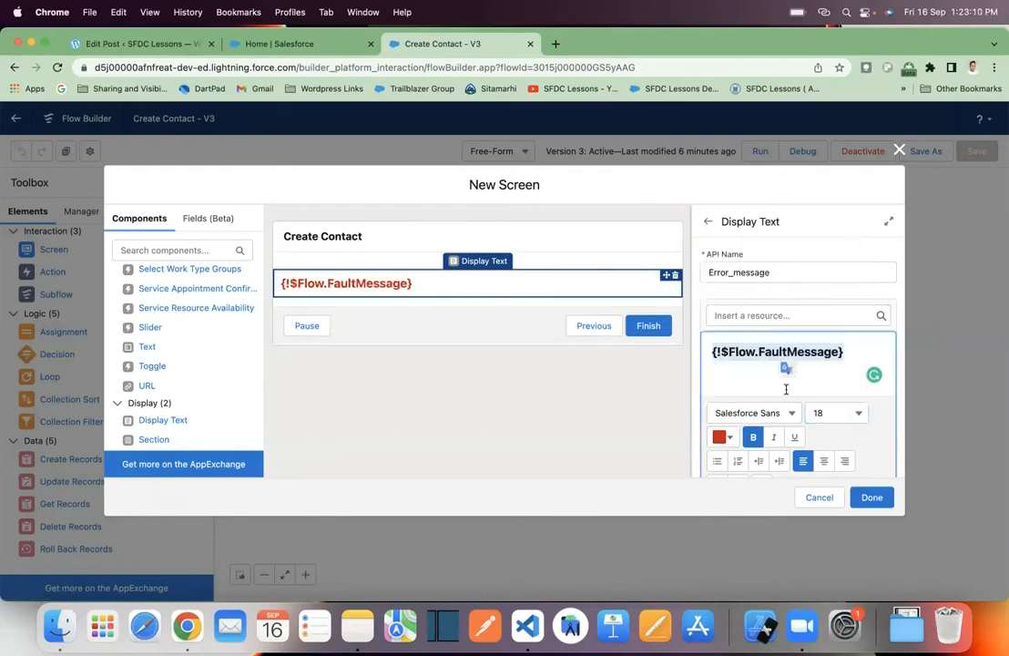
pyautogui.click(768, 375)
pyautogui.scroll(-2, 767, 375)
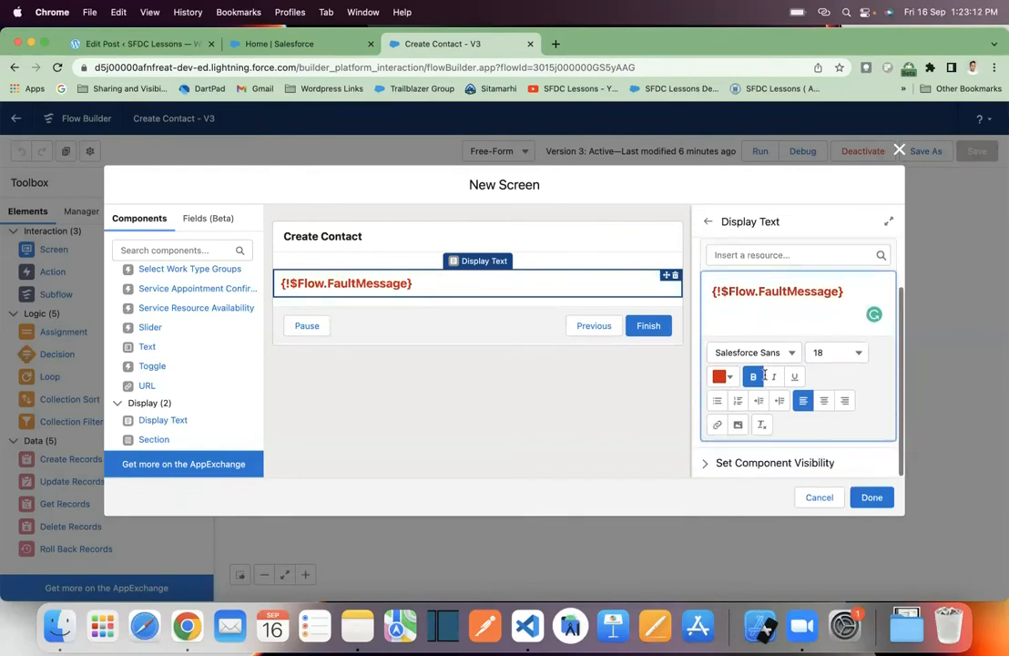
pyautogui.scroll(2, 768, 379)
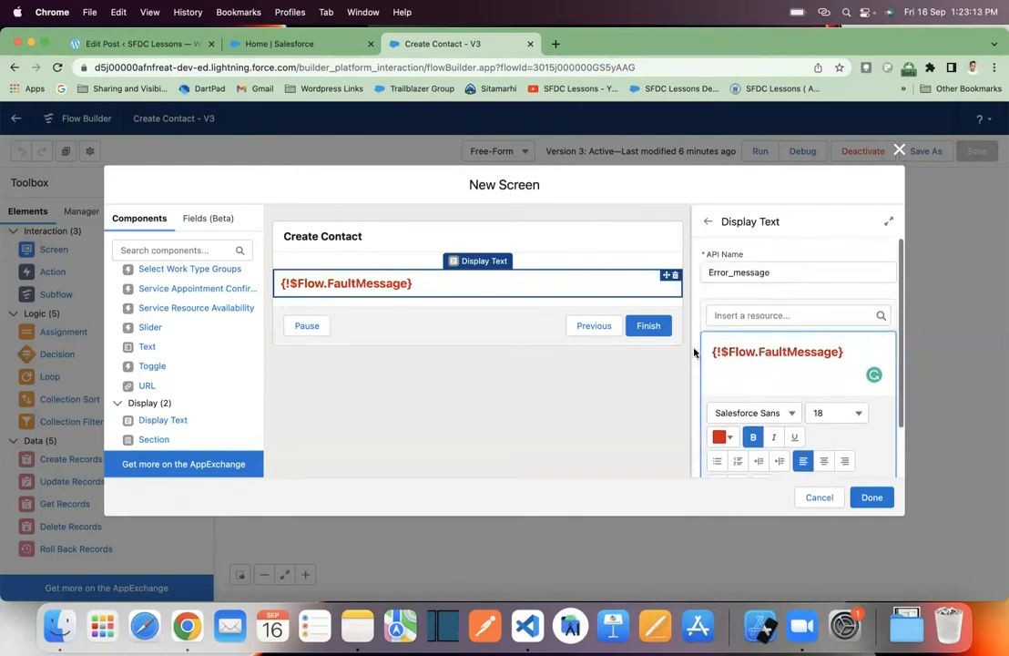
# - Label the new screen Error Screen with API name Error_Screen and finish creating it
pyautogui.click(600, 241)
pyautogui.click(760, 270)
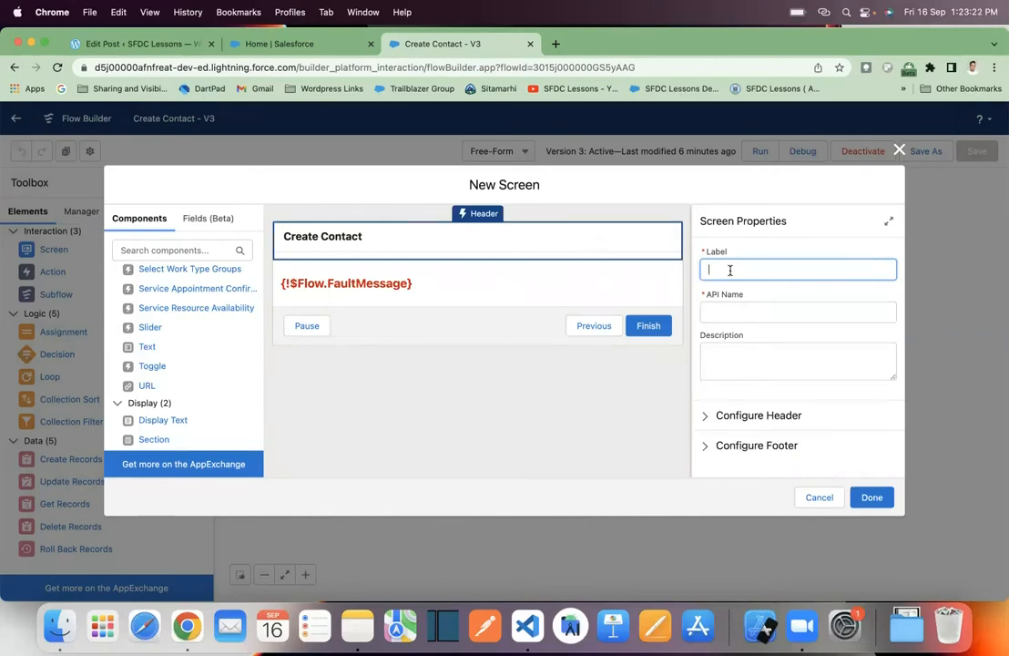
pyautogui.write('Error Screen')
pyautogui.click(766, 309)
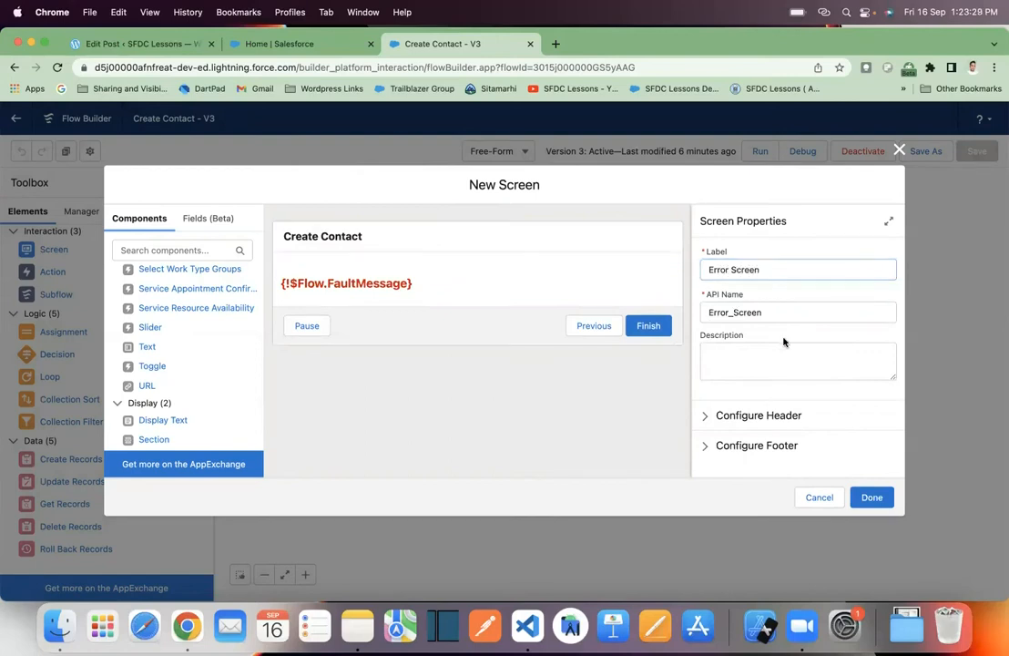
pyautogui.click(872, 498)
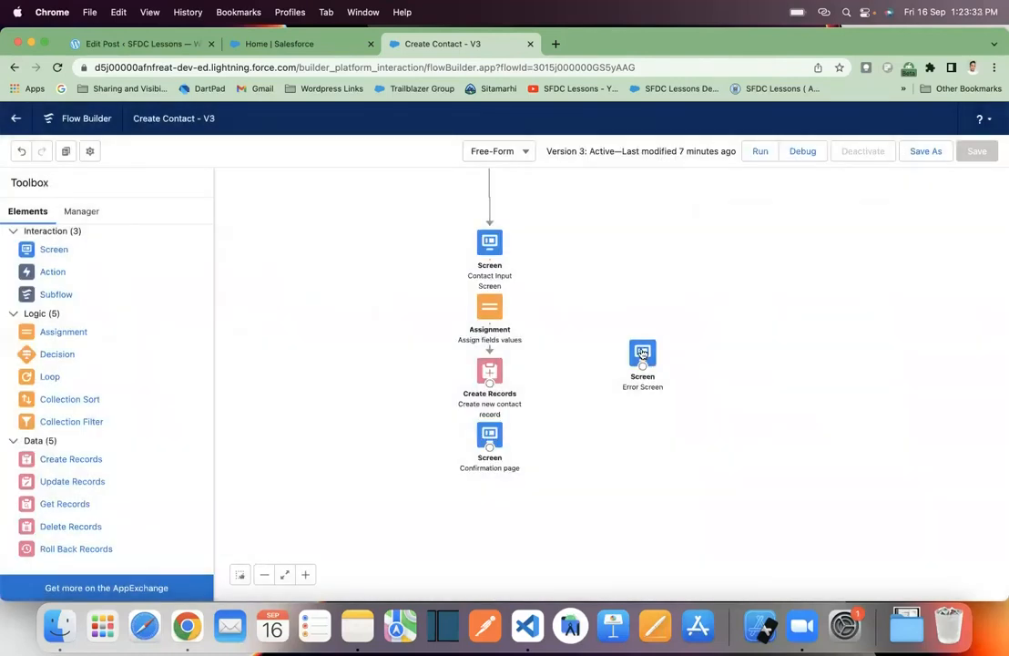
# - Align the Error Screen with the Create new contact record element and connect that element to it with a fault path
pyautogui.moveTo(642, 352)
pyautogui.mouseDown()
pyautogui.moveTo(659, 360)
pyautogui.moveTo(653, 367)
pyautogui.mouseUp()
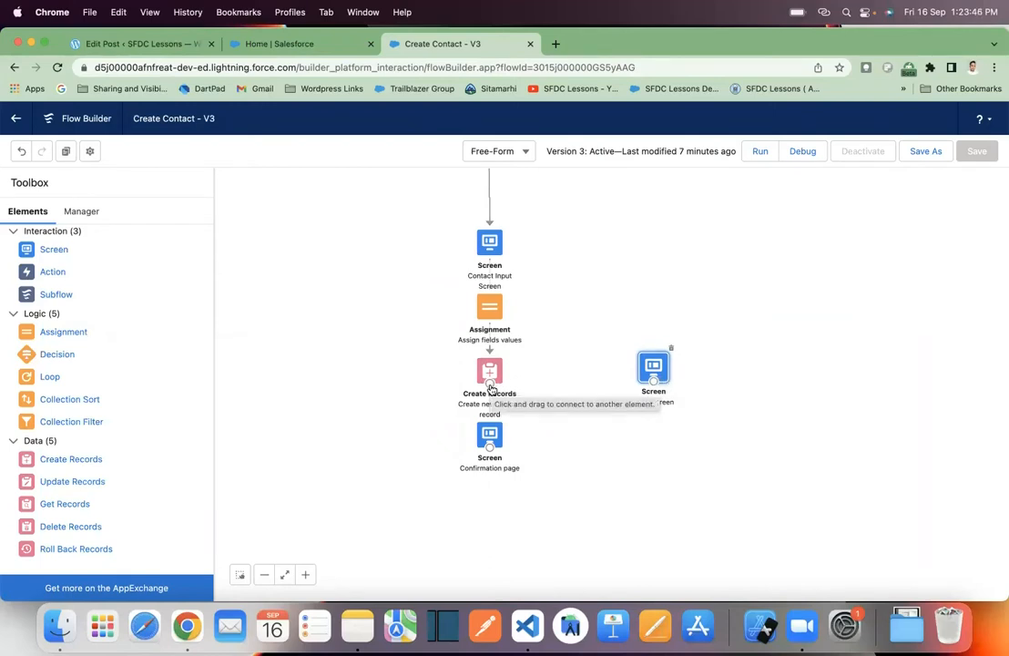
pyautogui.moveTo(491, 388); pyautogui.dragTo(654, 385)
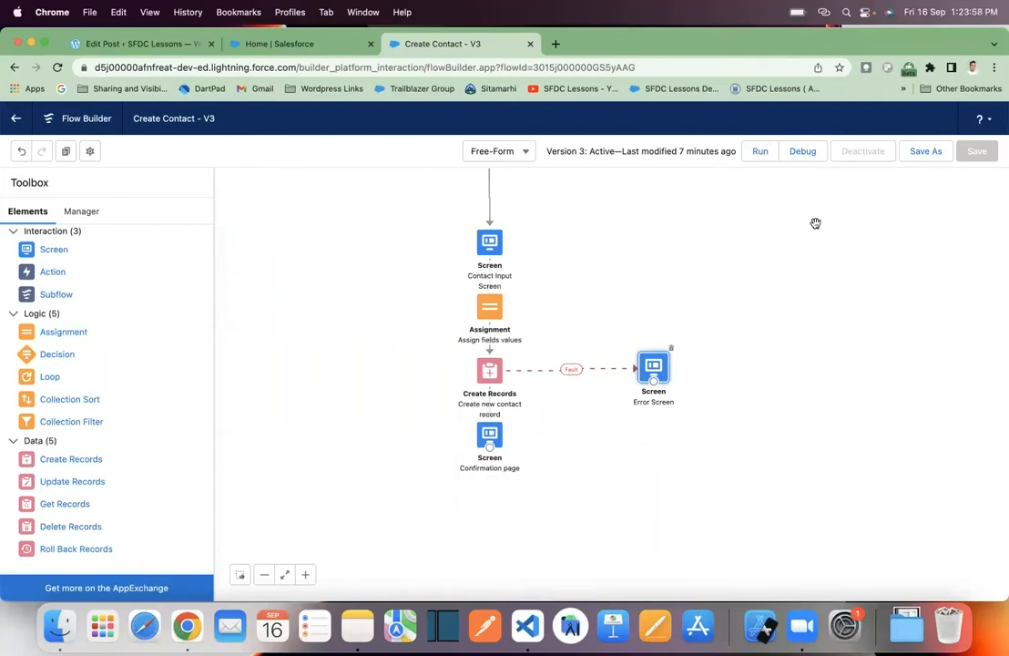
# - Save the Create Contact flow with its fault path as a new version and activate that version
pyautogui.click(928, 153)
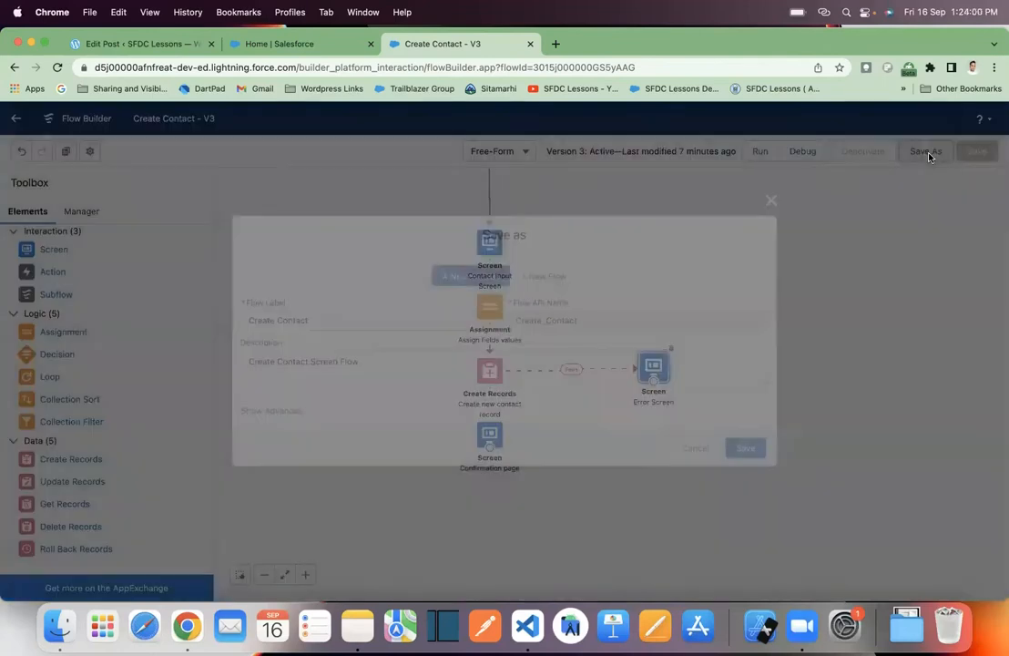
pyautogui.click(753, 450)
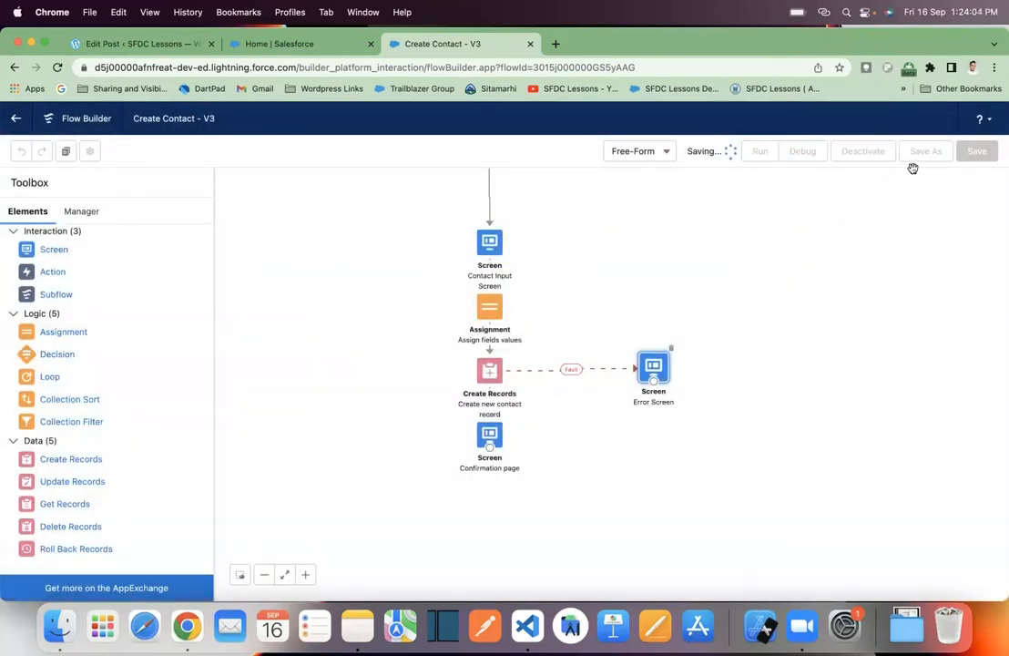
pyautogui.click(871, 154)
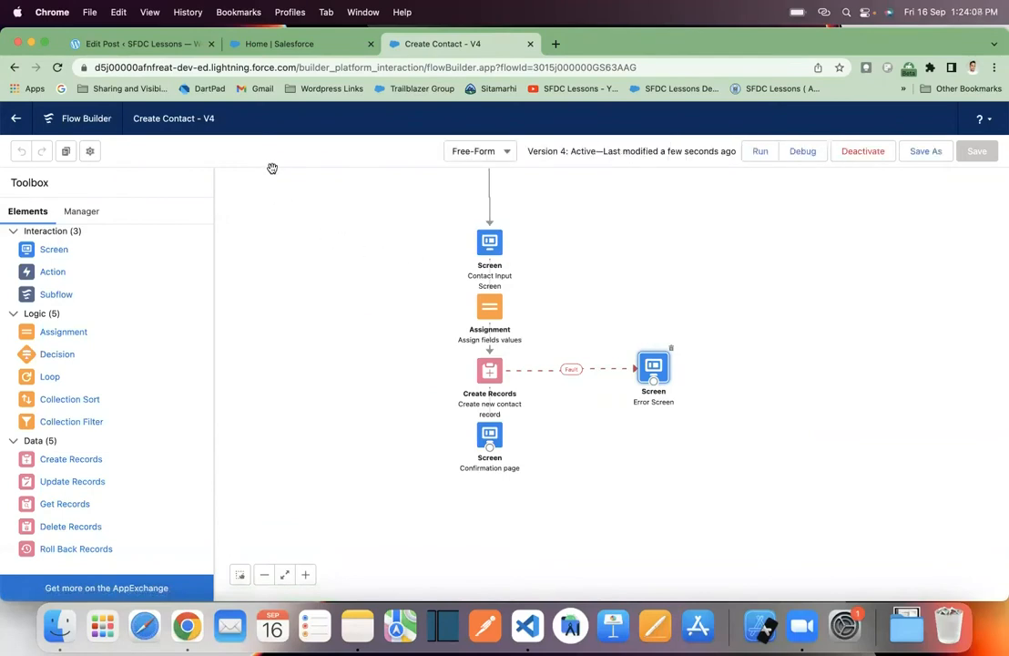
# - Open the Sales Home page and fill in the test contact's first and last name in the Create Contact form
pyautogui.click(325, 47)
pyautogui.click(107, 146)
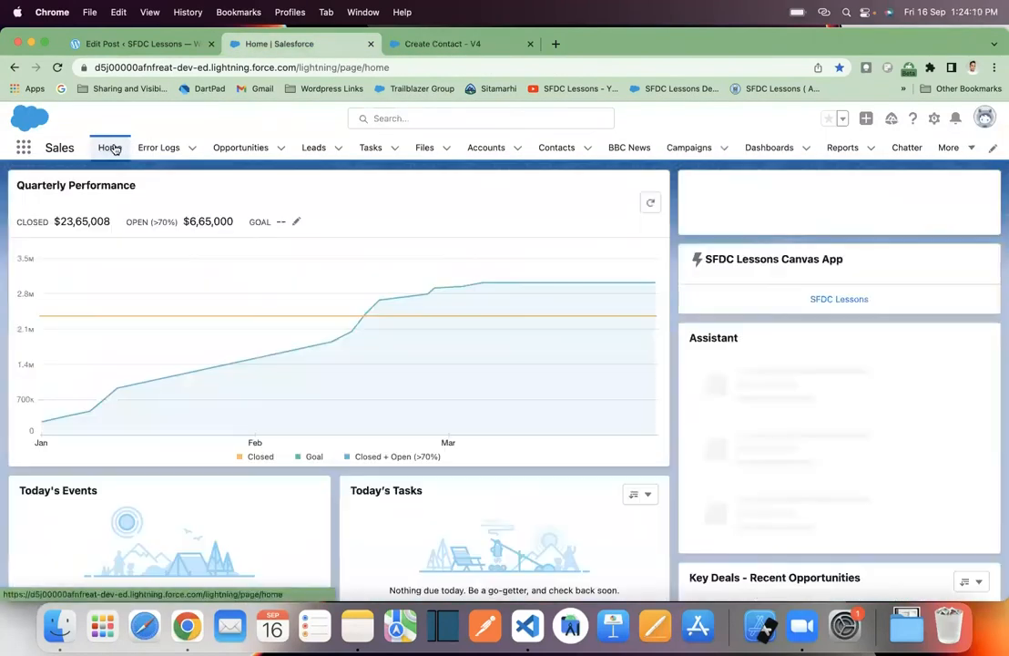
pyautogui.click(749, 271)
pyautogui.write('Test')
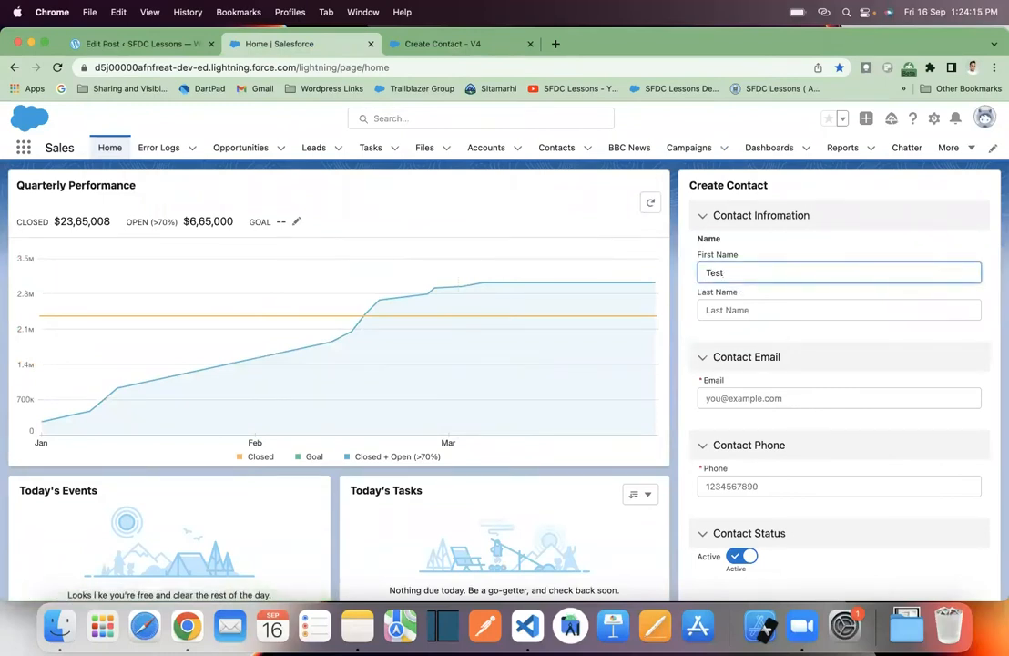
pyautogui.click(773, 305)
pyautogui.write('data')
# - Enter the test contact's email and phone number and submit the Create Contact form
pyautogui.click(786, 398)
pyautogui.write('test@gmail.com')
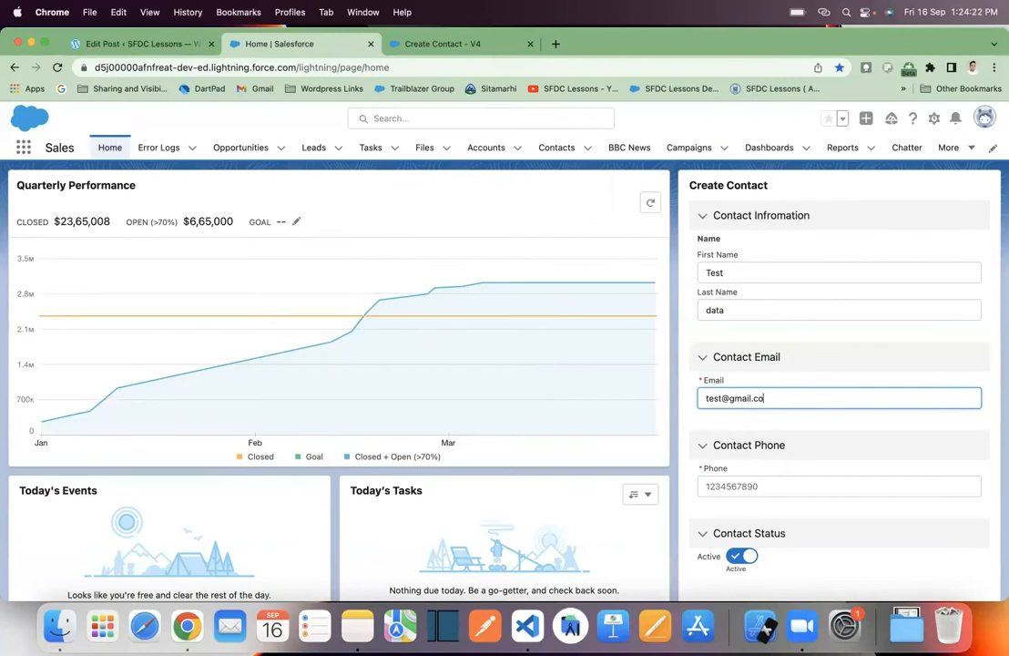
pyautogui.click(827, 483)
pyautogui.write('1234567890')
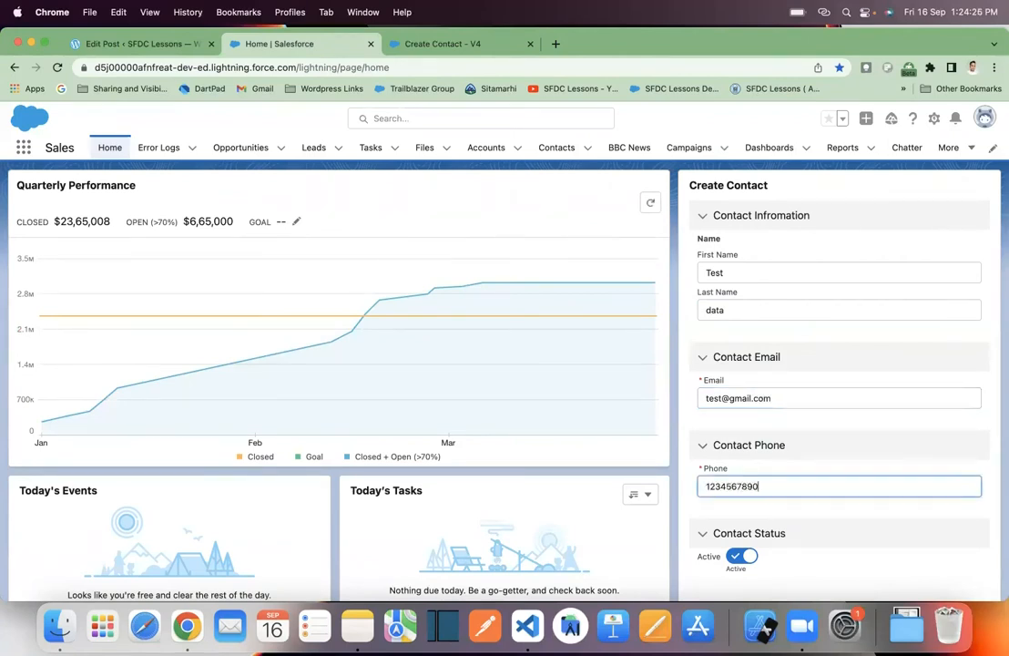
pyautogui.scroll(-3, 844, 544)
pyautogui.click(972, 490)
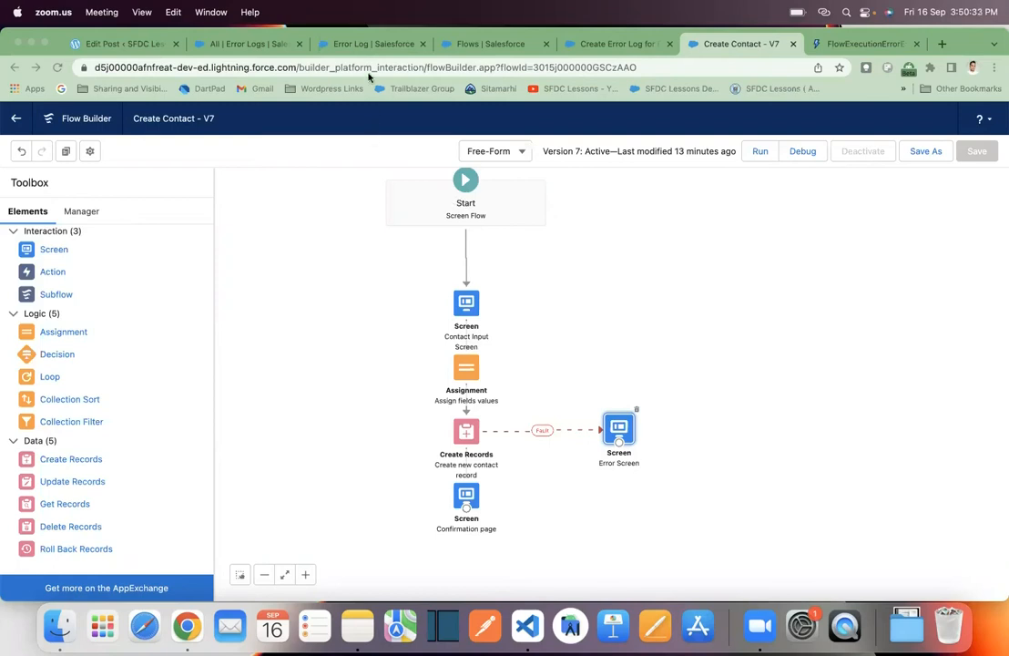
# - Examine the fields defined on the Error Log object in Object Manager
pyautogui.click(325, 46)
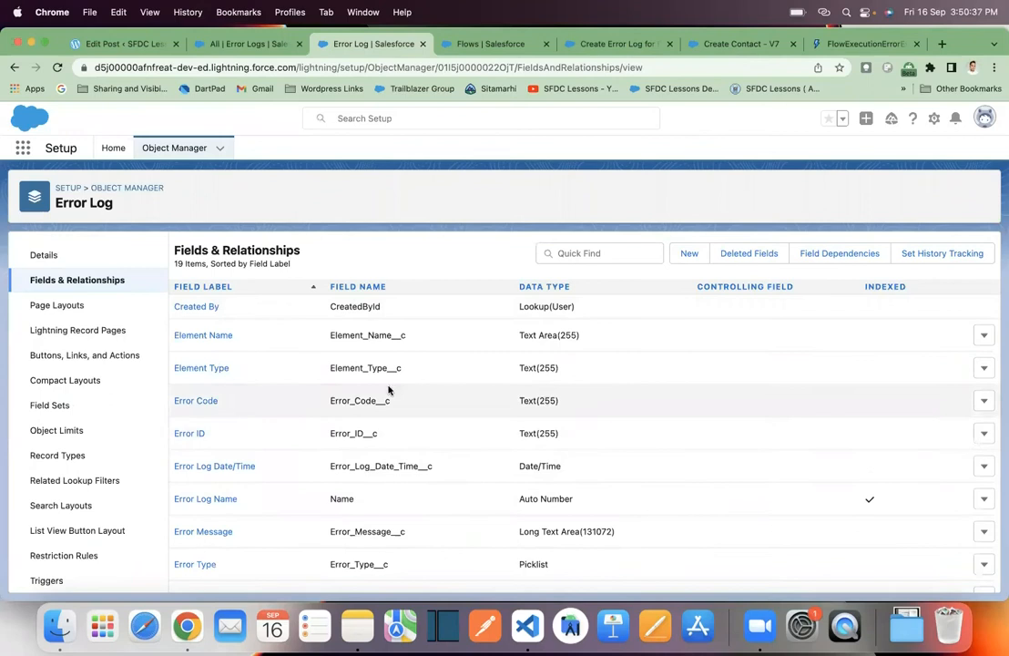
pyautogui.scroll(-1, 353, 367)
pyautogui.scroll(-5, 353, 367)
pyautogui.scroll(6, 352, 367)
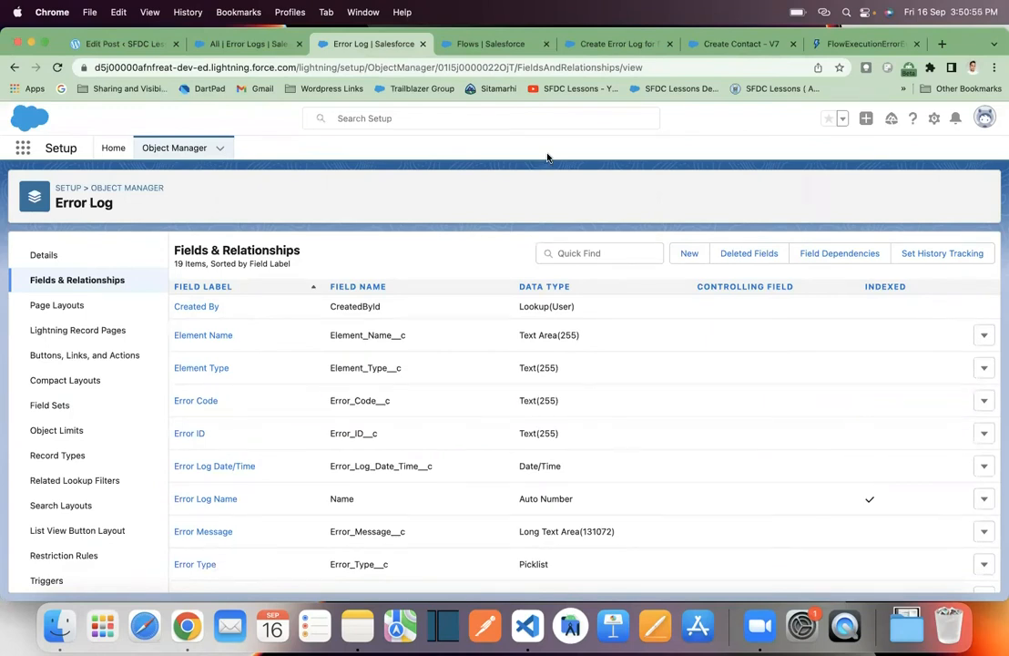
# - Delete the Error Screen from the Create Contact flow and activate the flow as a new version
pyautogui.click(719, 44)
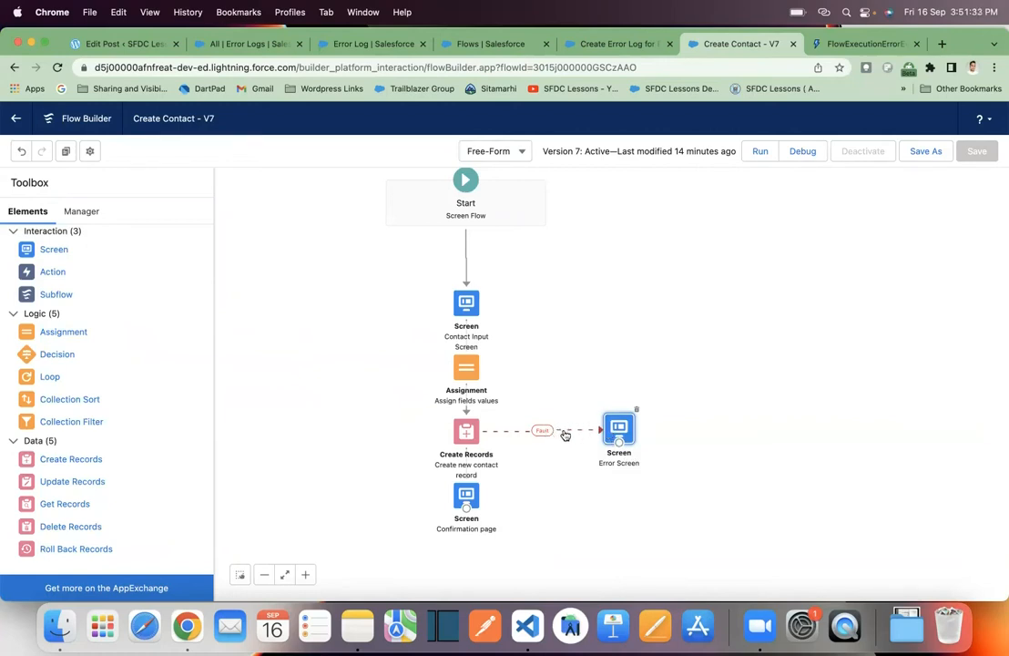
pyautogui.click(639, 413)
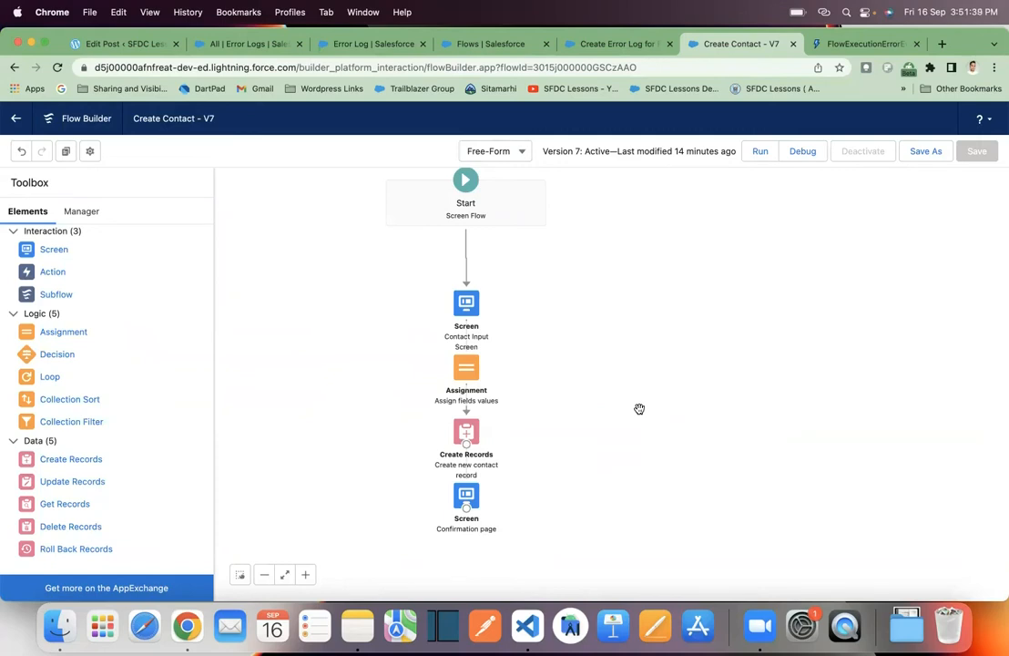
pyautogui.click(926, 151)
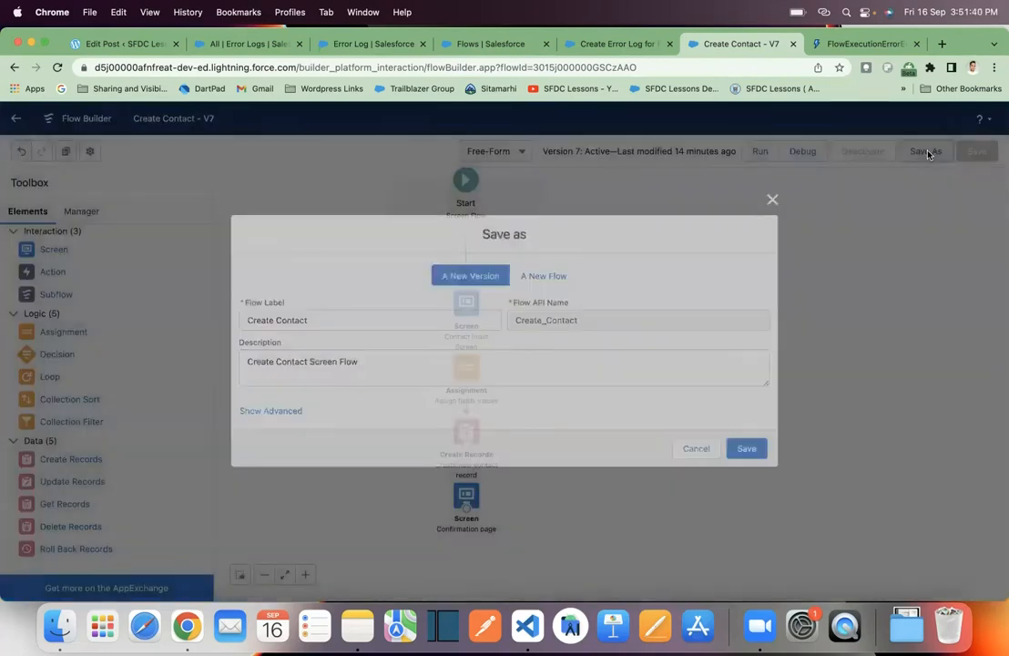
pyautogui.click(750, 449)
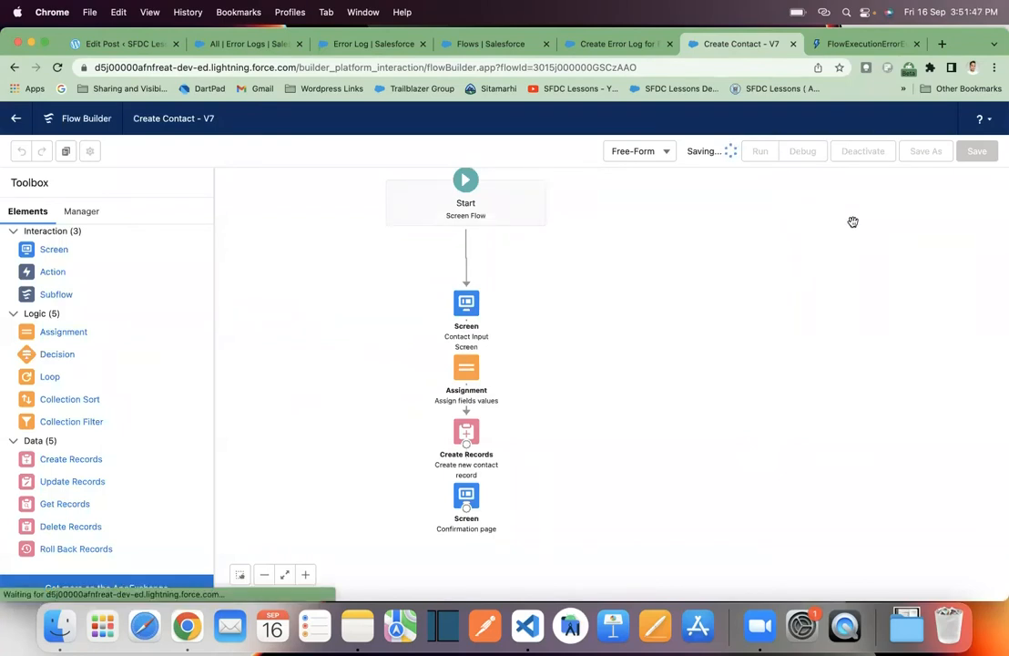
pyautogui.click(871, 153)
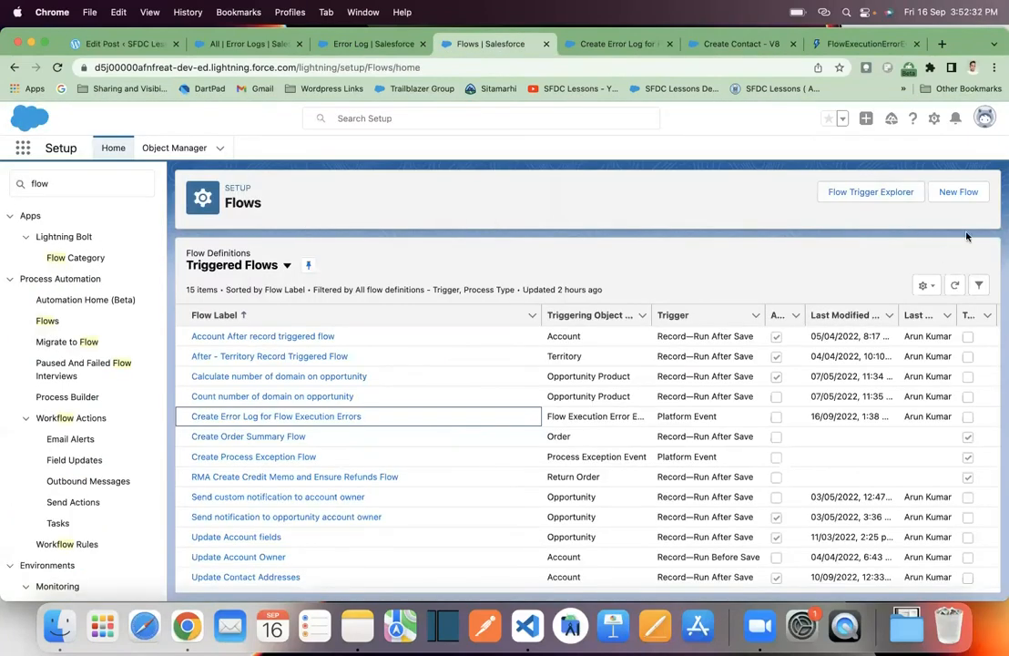
# - Create a new Platform Event—Triggered Flow and choose Flow Execution Error Event as its platform event
pyautogui.click(966, 196)
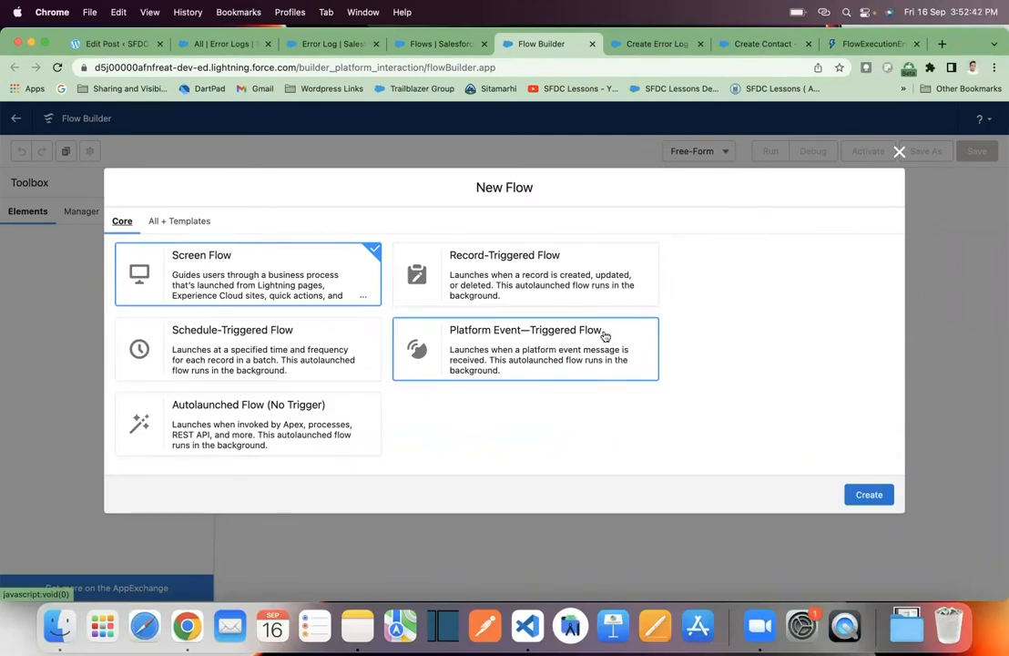
pyautogui.click(569, 352)
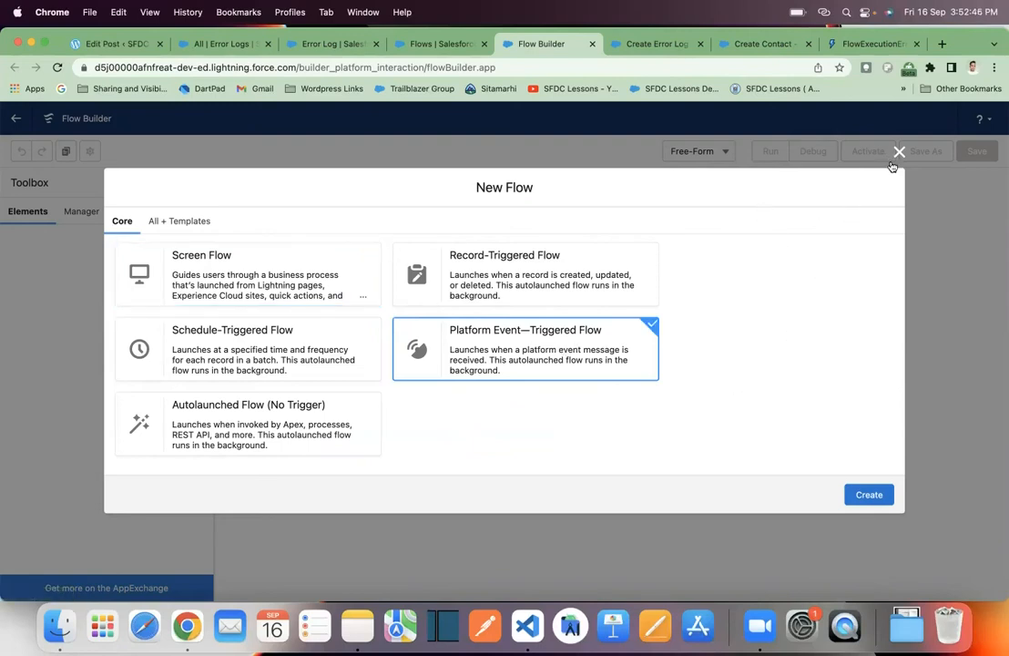
pyautogui.click(869, 495)
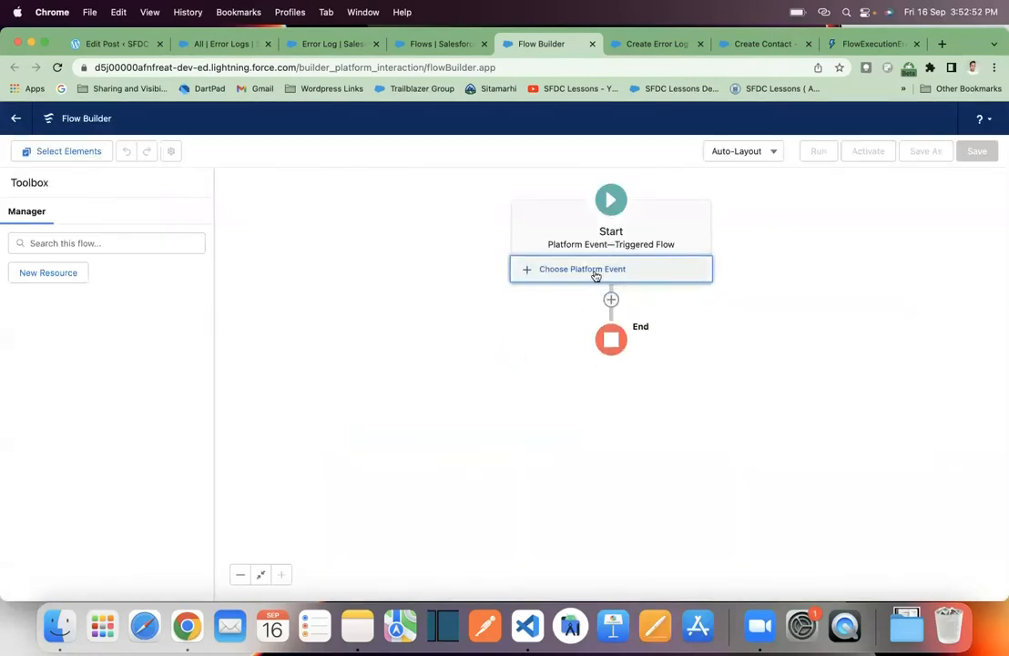
pyautogui.click(597, 272)
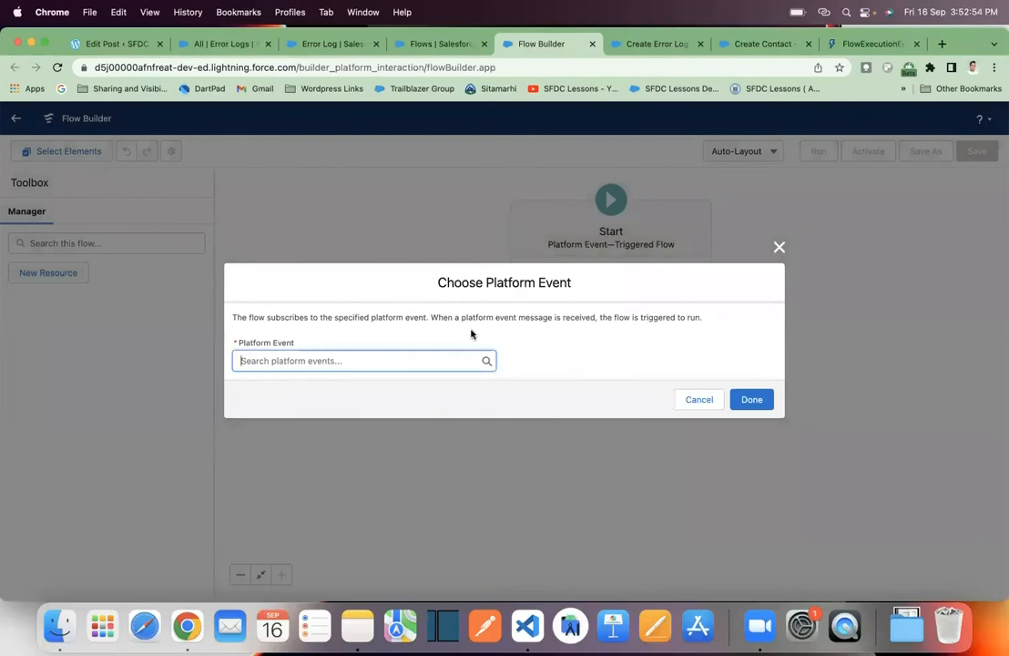
pyautogui.click(439, 364)
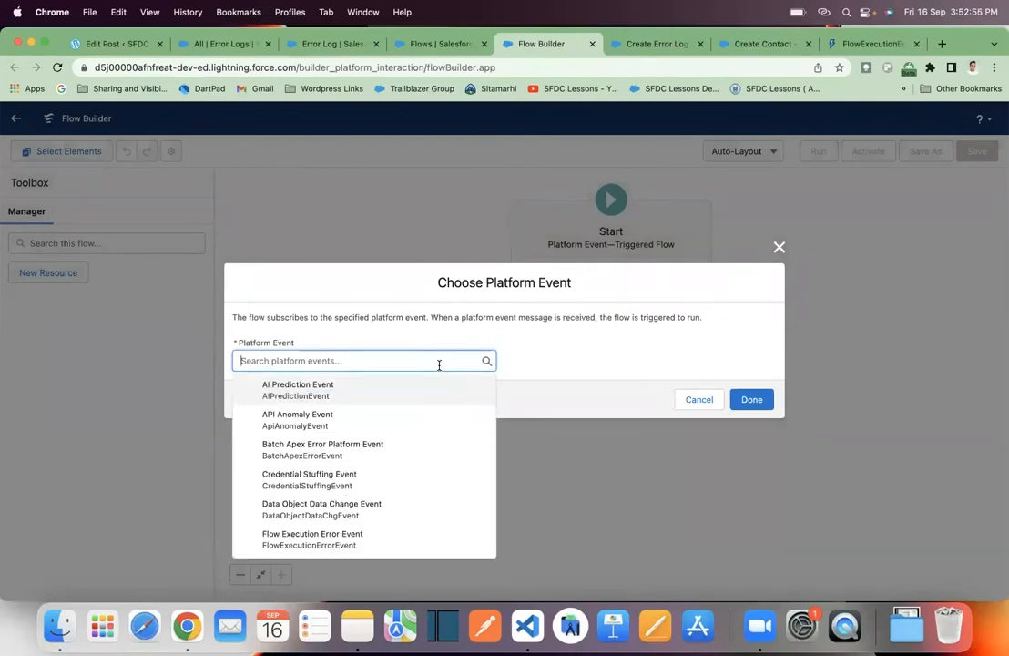
pyautogui.click(357, 540)
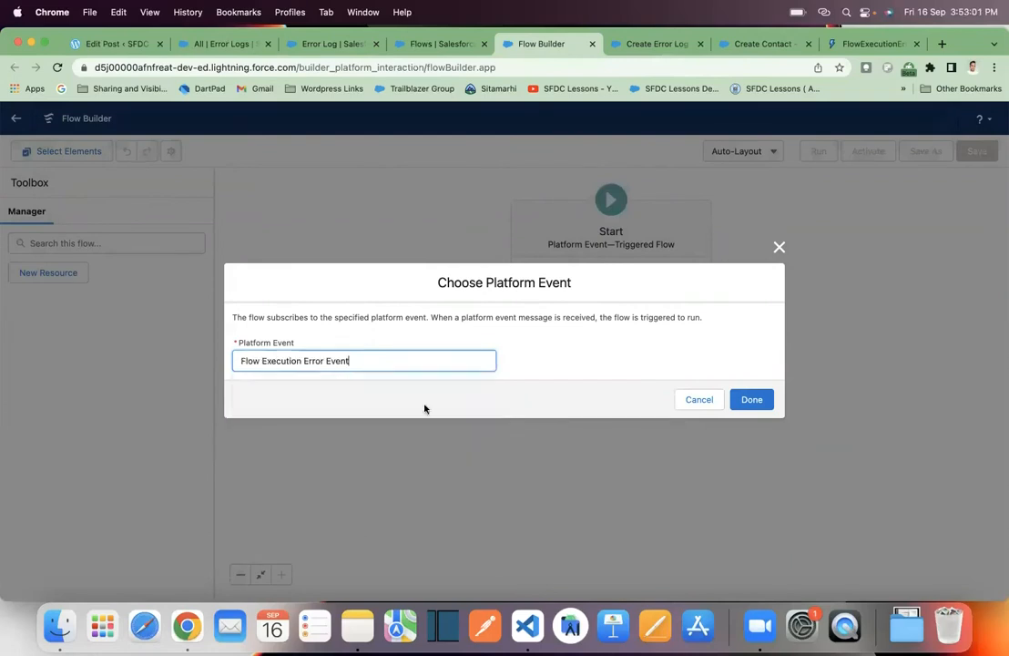
pyautogui.click(752, 401)
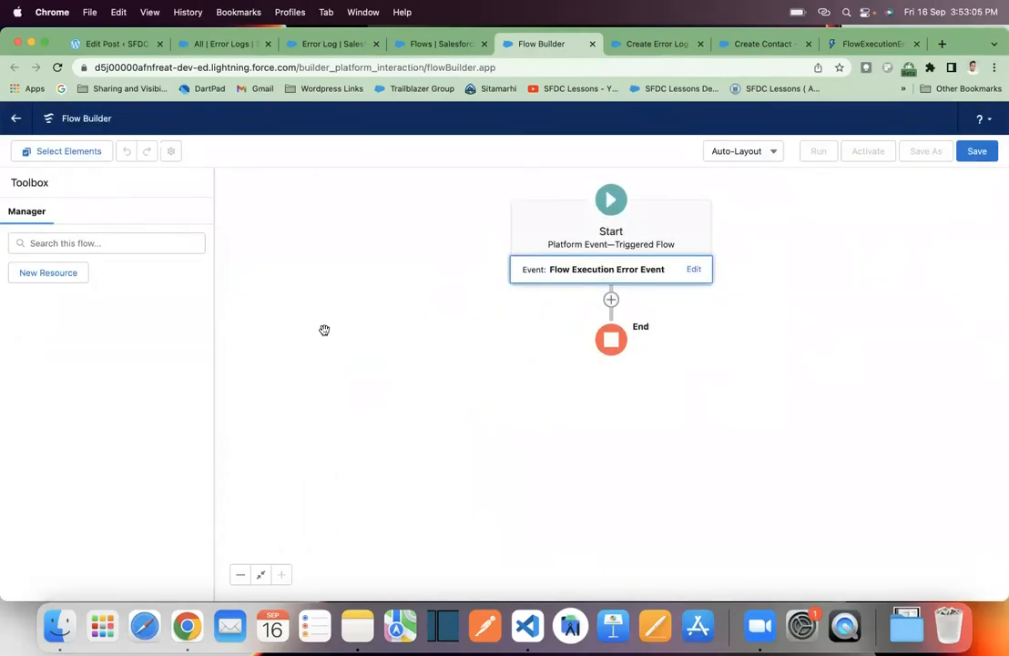
# - Examine the field mappings of the Create an Error Log Record element in the Create Error Log for Flow Execution Errors flow
pyautogui.click(654, 44)
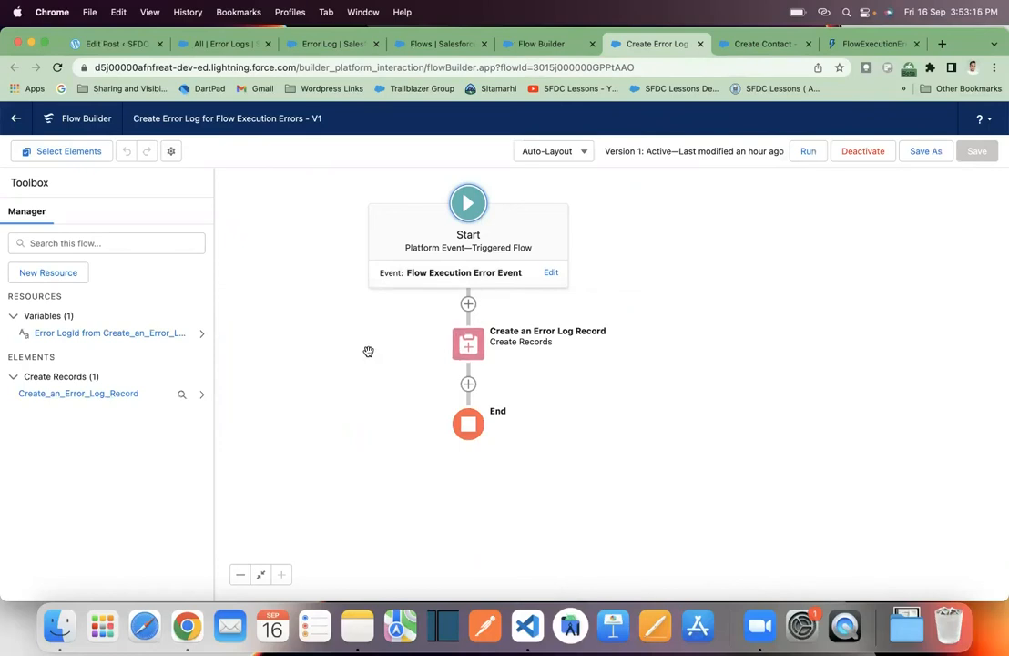
pyautogui.doubleClick(467, 348)
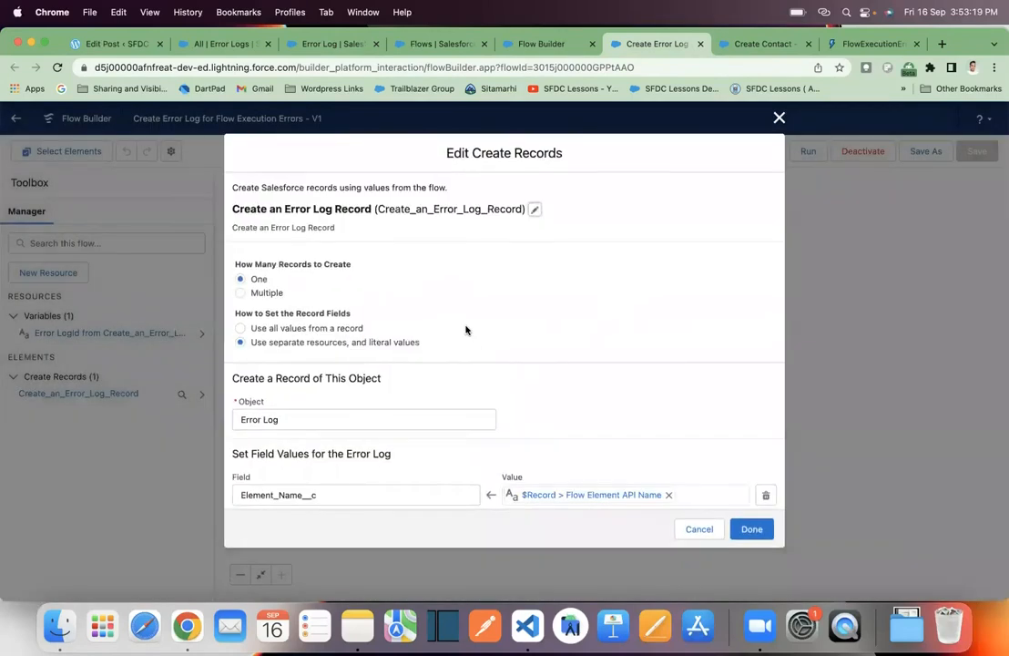
pyautogui.scroll(-4, 494, 311)
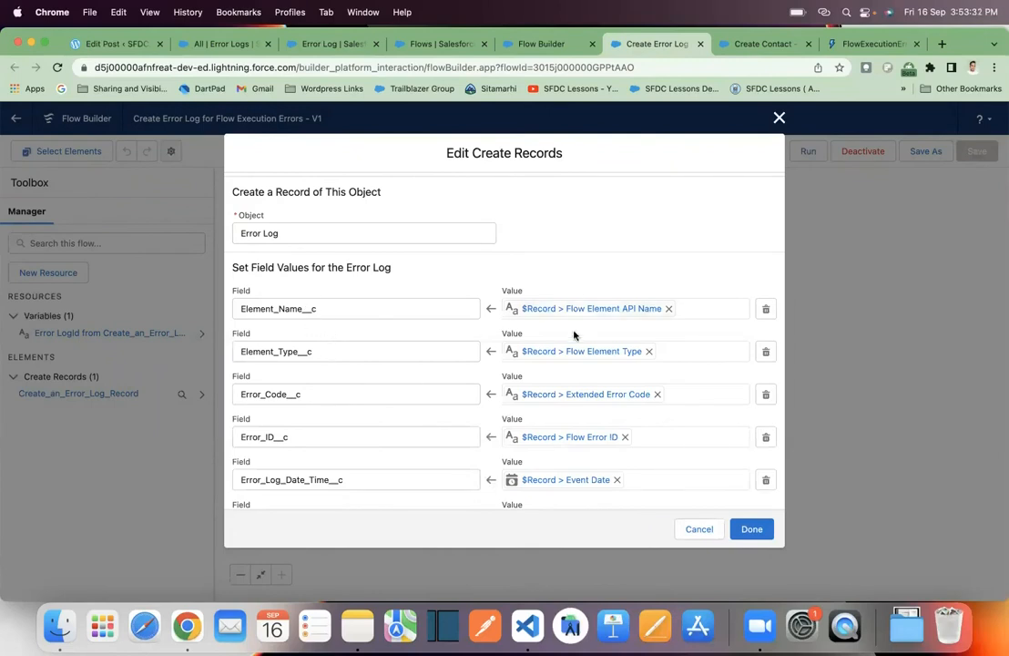
pyautogui.scroll(-10, 568, 408)
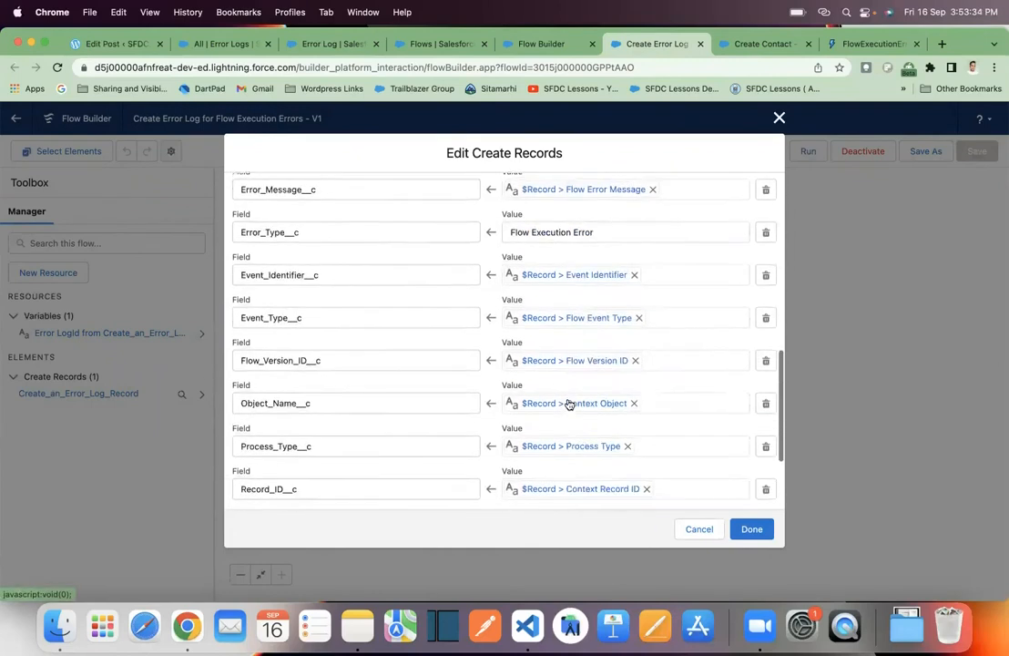
pyautogui.scroll(2, 569, 403)
pyautogui.scroll(5, 567, 404)
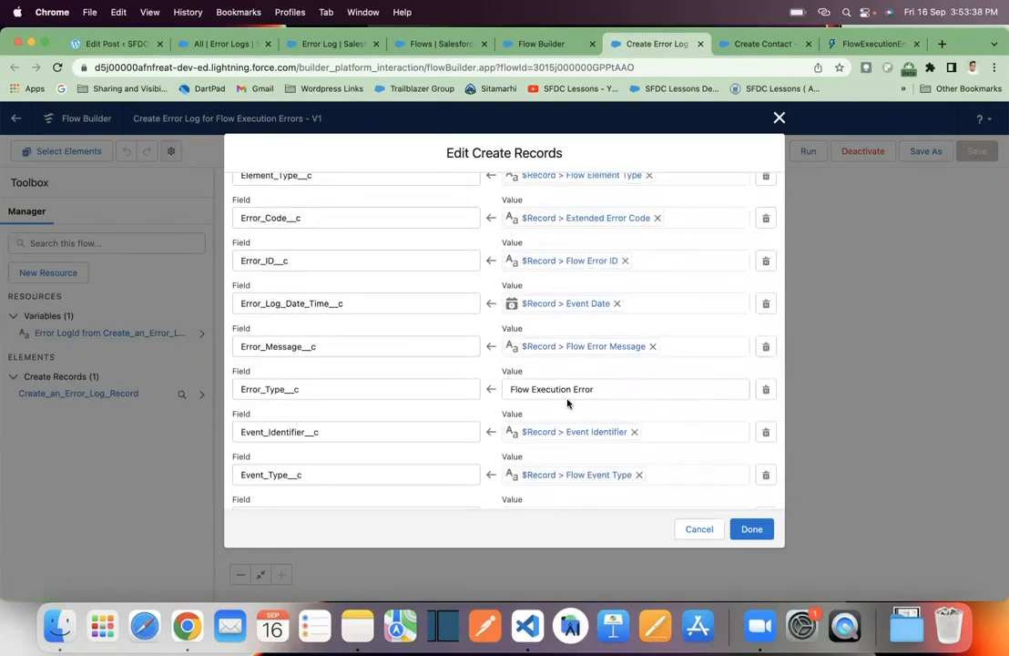
pyautogui.scroll(5, 566, 401)
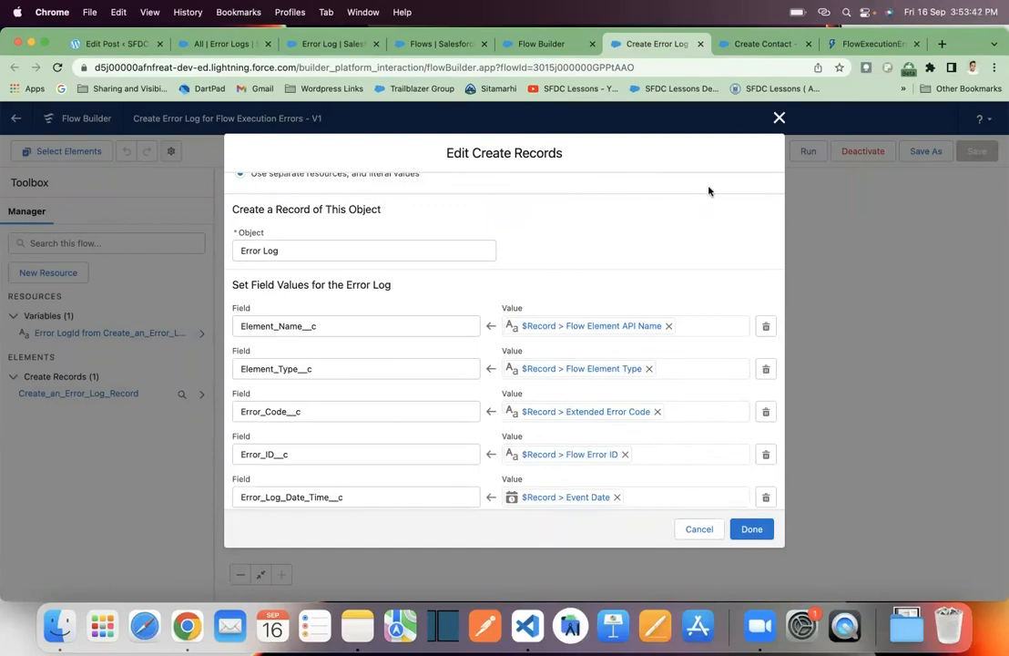
# - Read the supported subscribers and field descriptions of FlowExecutionErrorEvent in the Platform Events Developer Guide
pyautogui.click(865, 44)
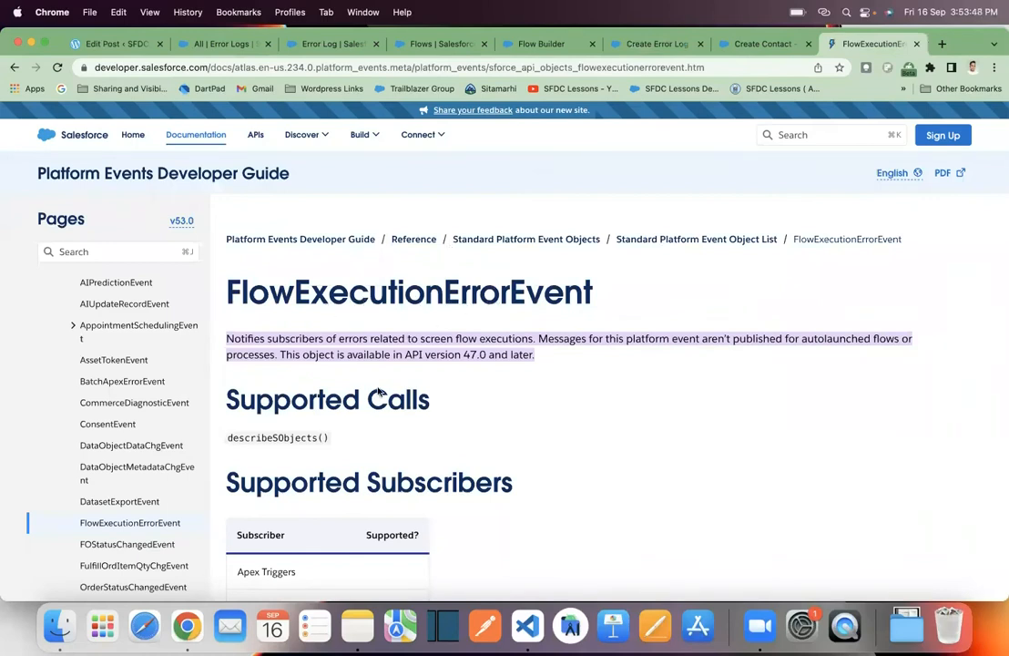
pyautogui.scroll(-4, 367, 462)
pyautogui.scroll(-9, 367, 462)
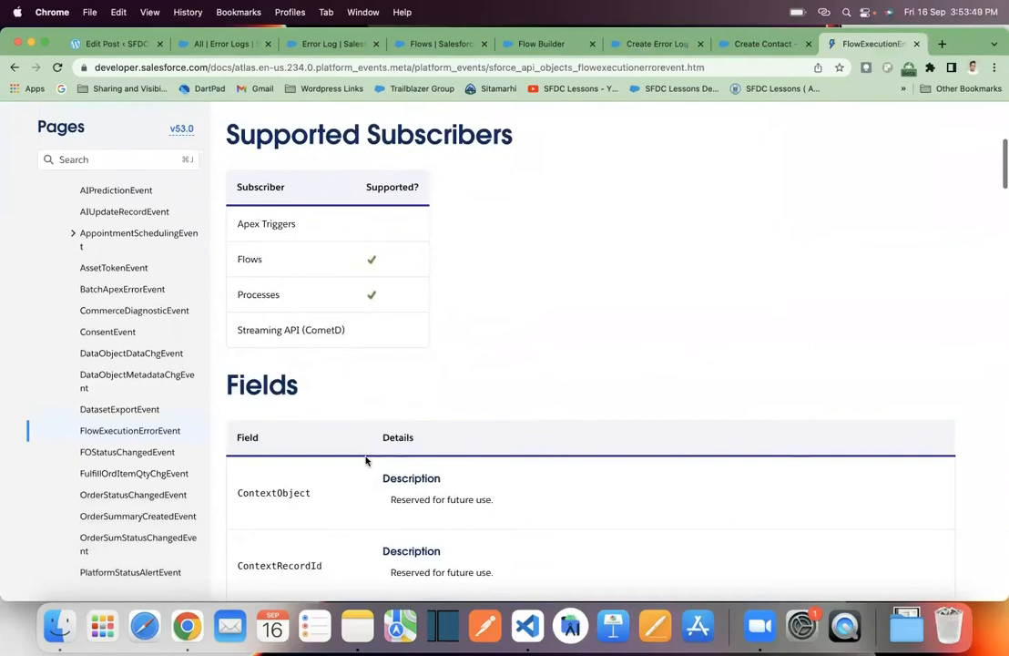
pyautogui.scroll(-1, 365, 462)
pyautogui.scroll(1, 365, 462)
pyautogui.scroll(1, 365, 462)
pyautogui.scroll(-15, 365, 461)
pyautogui.scroll(-18, 366, 462)
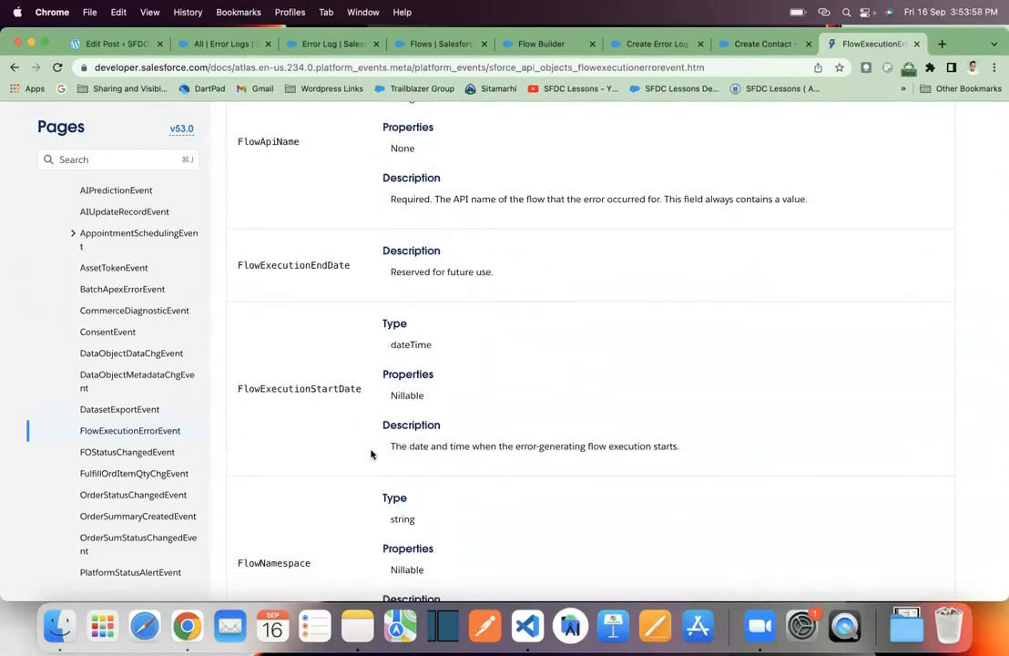
pyautogui.scroll(18, 371, 453)
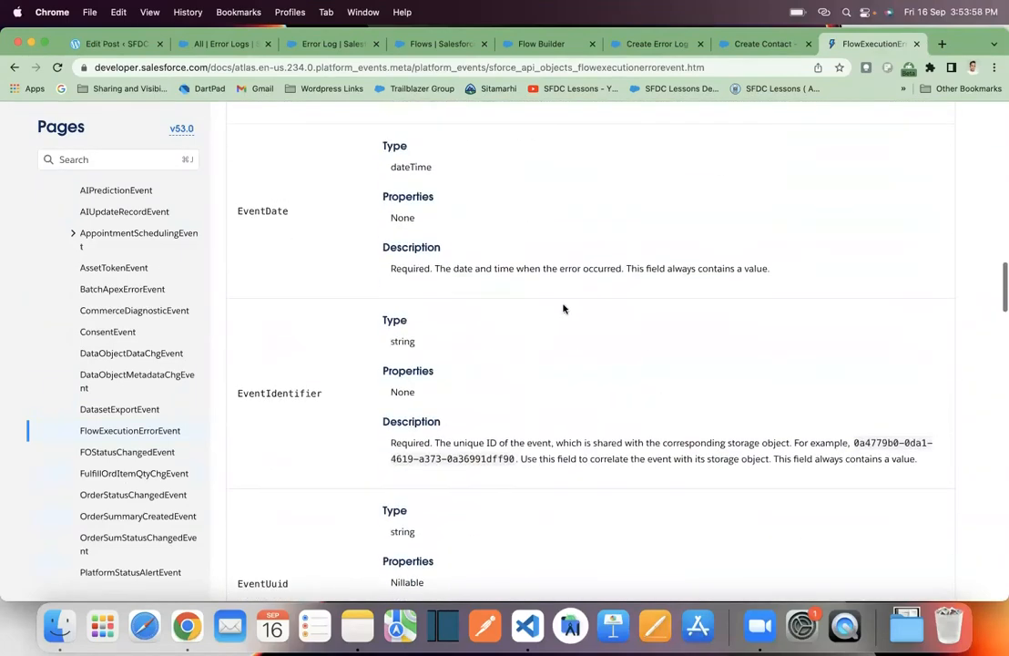
pyautogui.click(654, 45)
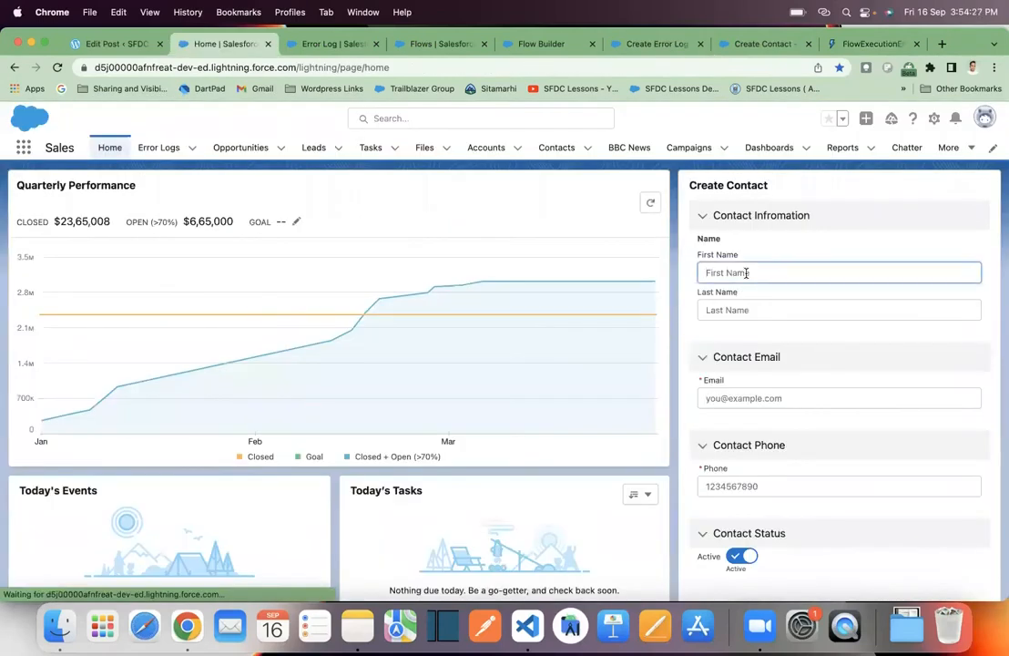
# - Enter Test as the first name and data as the last name in the Create Contact form on the Sales home page
pyautogui.click(746, 272)
pyautogui.write('test')
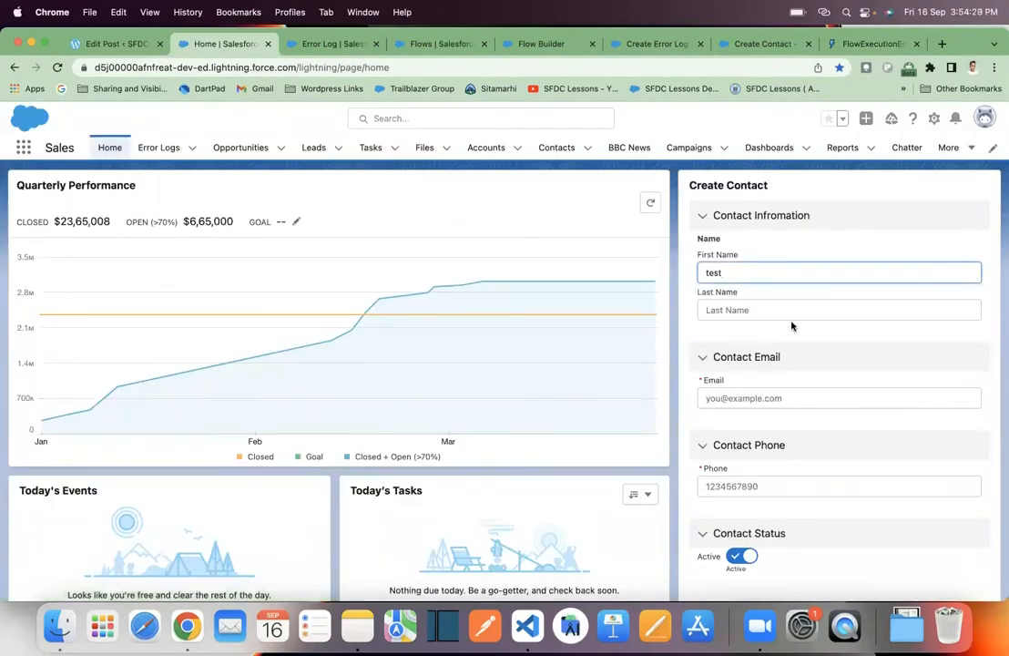
pyautogui.press('BackSpace')
pyautogui.press('BackSpace')
pyautogui.write('Te')
pyautogui.click(821, 308)
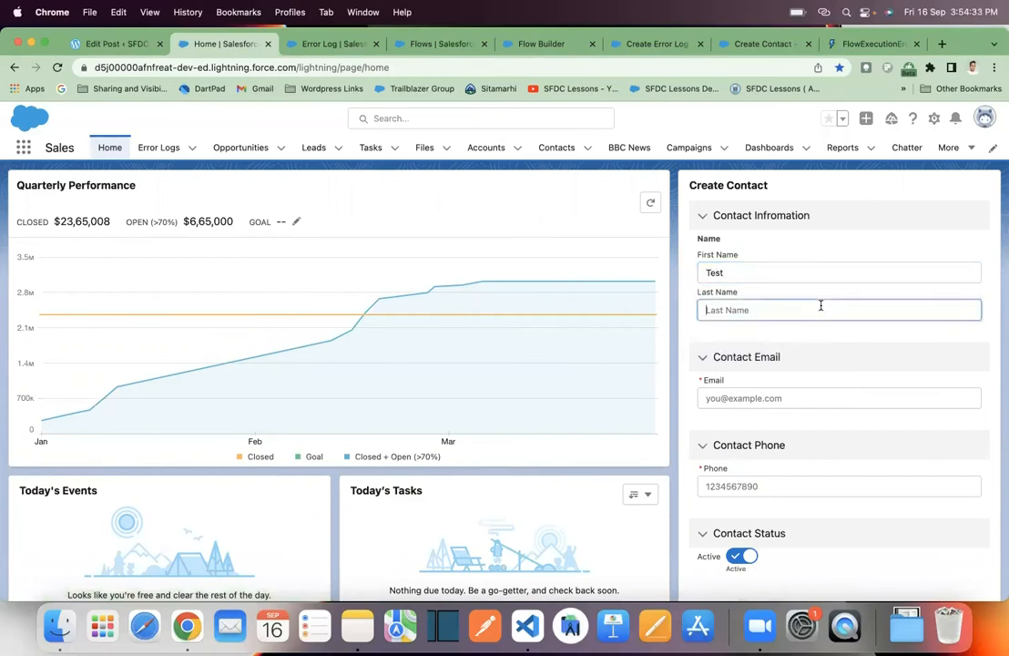
pyautogui.write('data')
# - Fill in the contact's email and phone number and submit the Create Contact form
pyautogui.click(857, 401)
pyautogui.write('test@gmail.com')
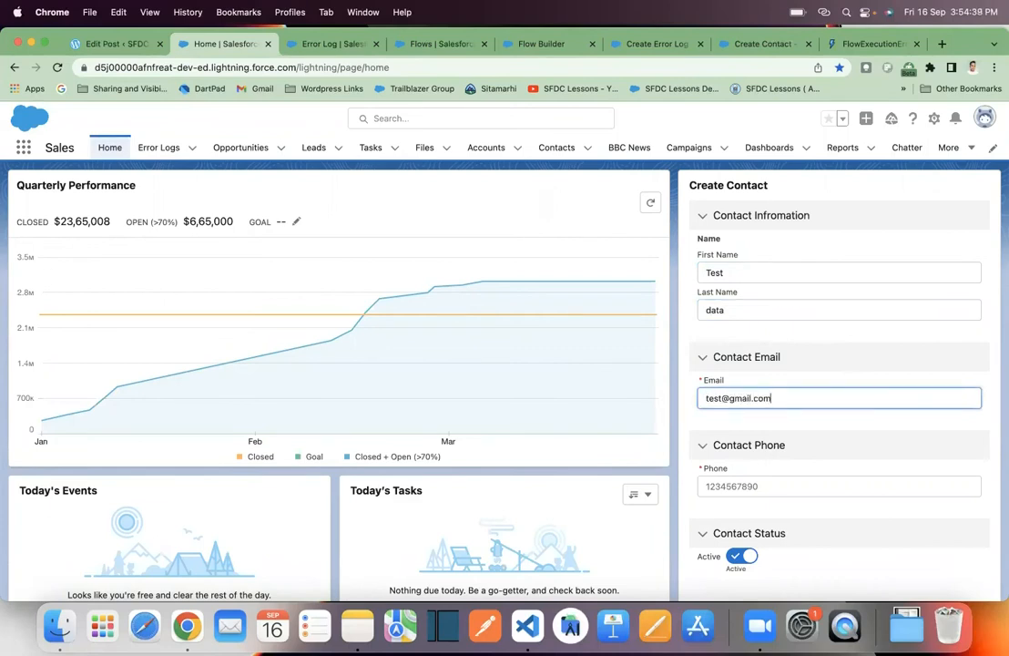
pyautogui.click(872, 485)
pyautogui.write('12')
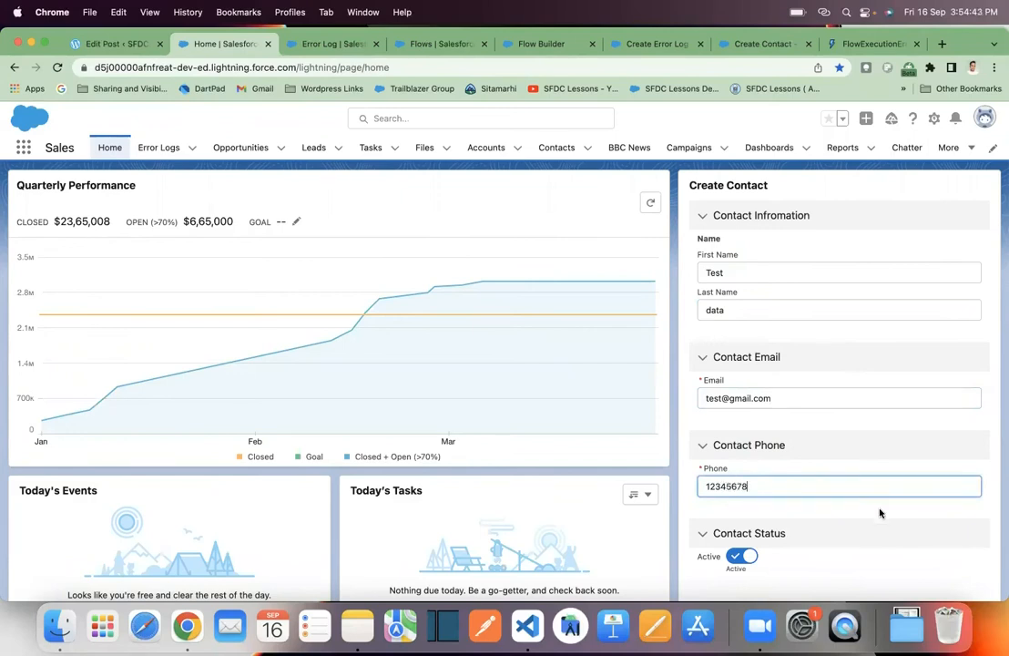
pyautogui.write('345678')
pyautogui.scroll(-5, 880, 513)
pyautogui.click(972, 413)
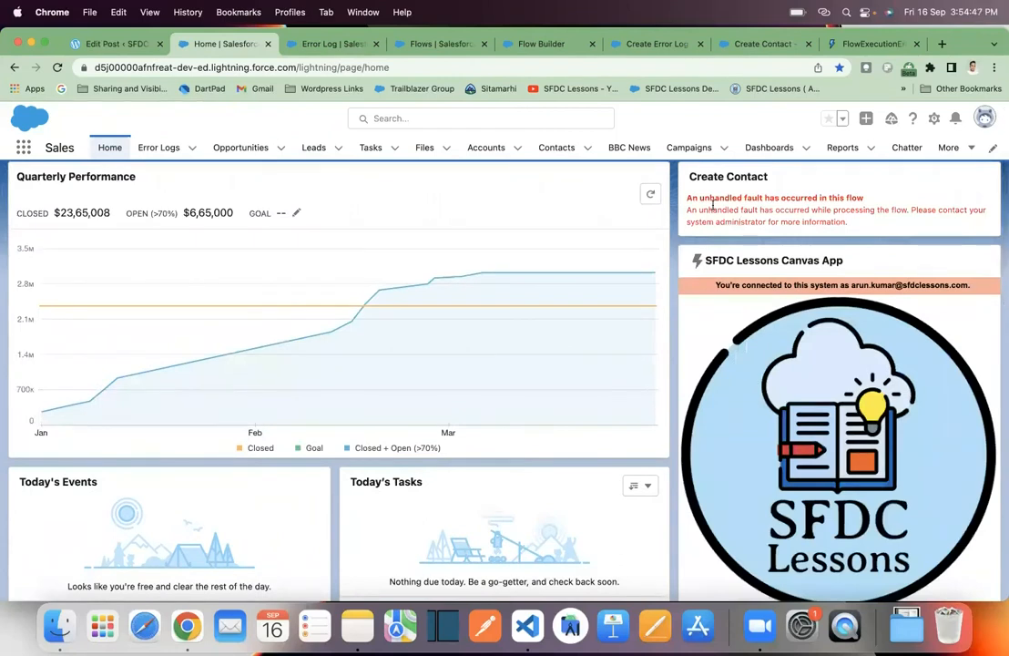
# - Read the fault message in the Create Contact component and open the newest error log record, ERR-0006
pyautogui.moveTo(690, 197); pyautogui.dragTo(857, 228)
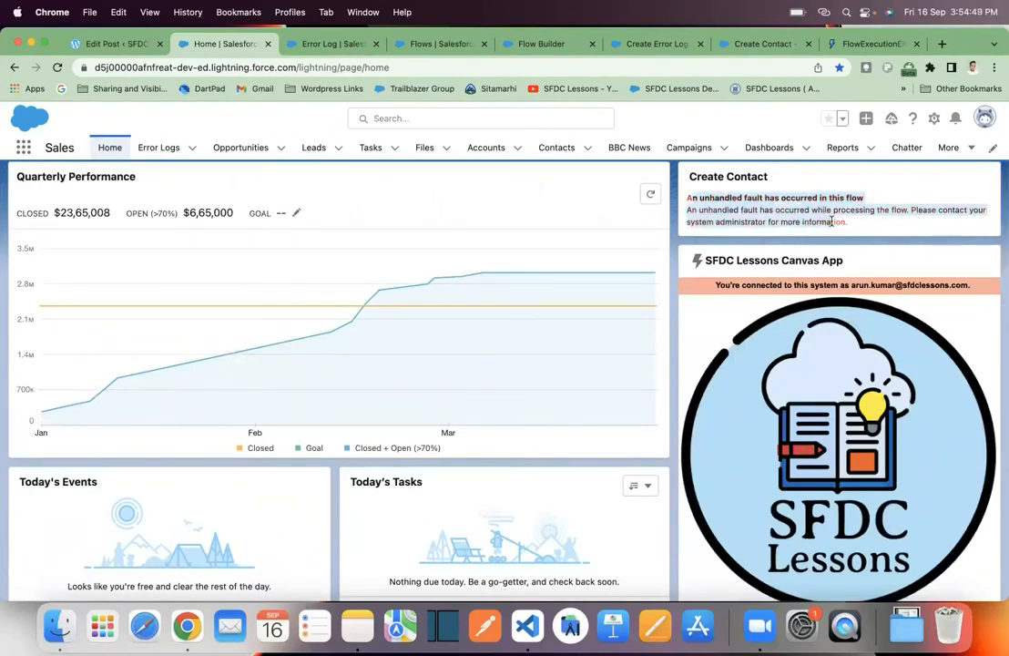
pyautogui.click(703, 194)
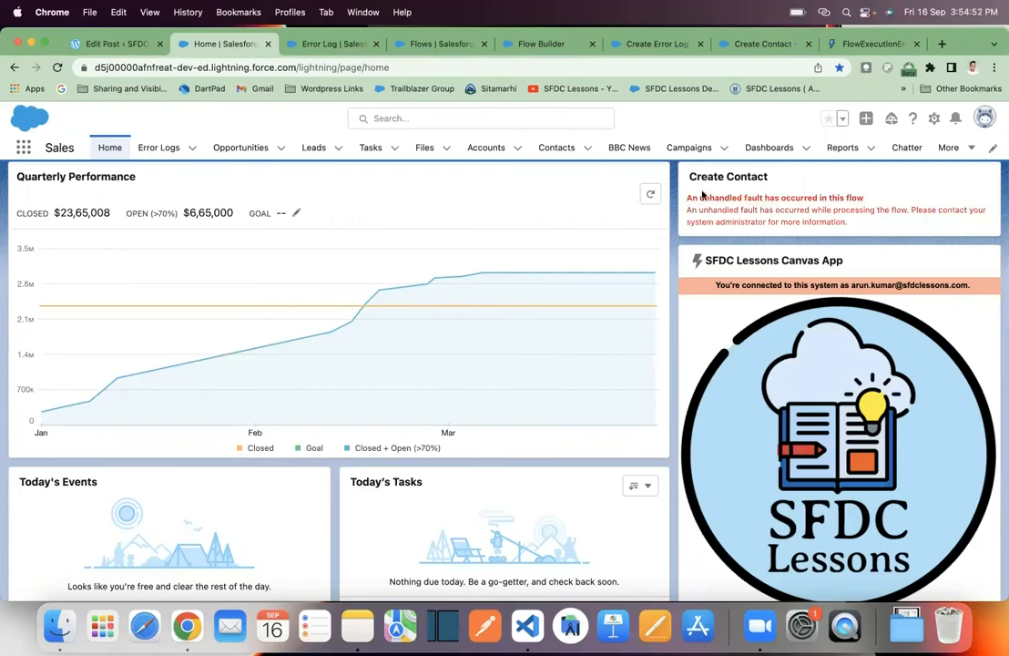
pyautogui.moveTo(687, 196); pyautogui.dragTo(872, 221)
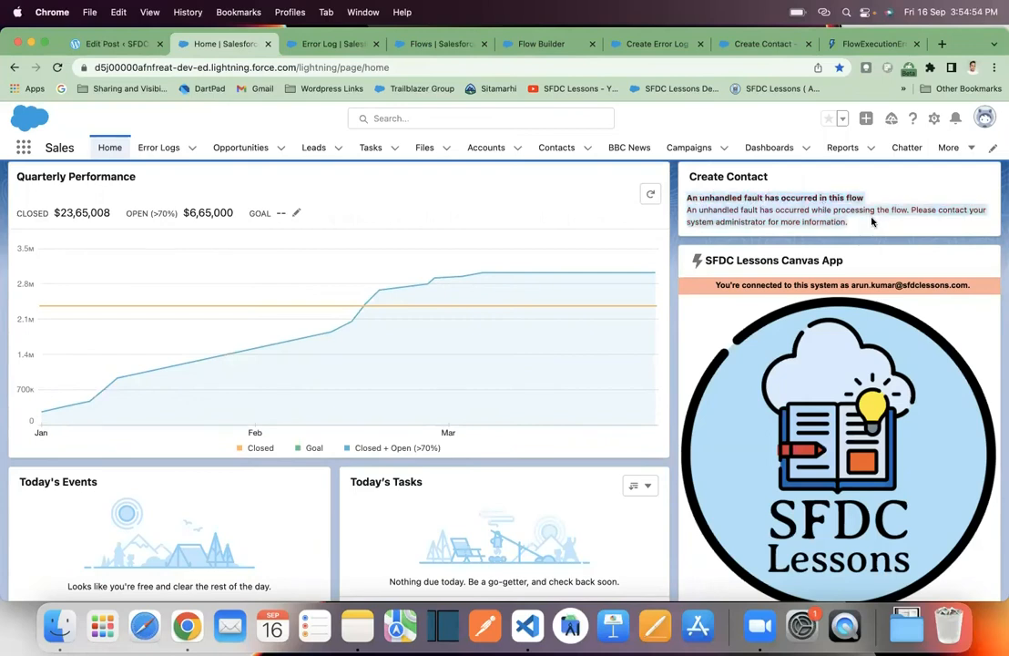
pyautogui.scroll(1, 811, 221)
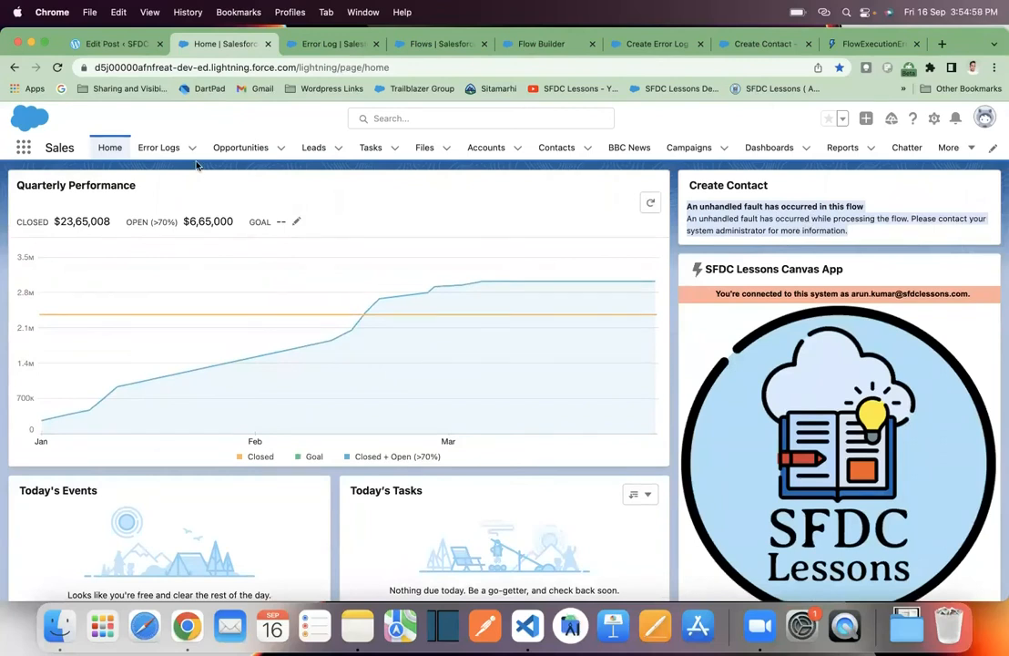
pyautogui.click(160, 149)
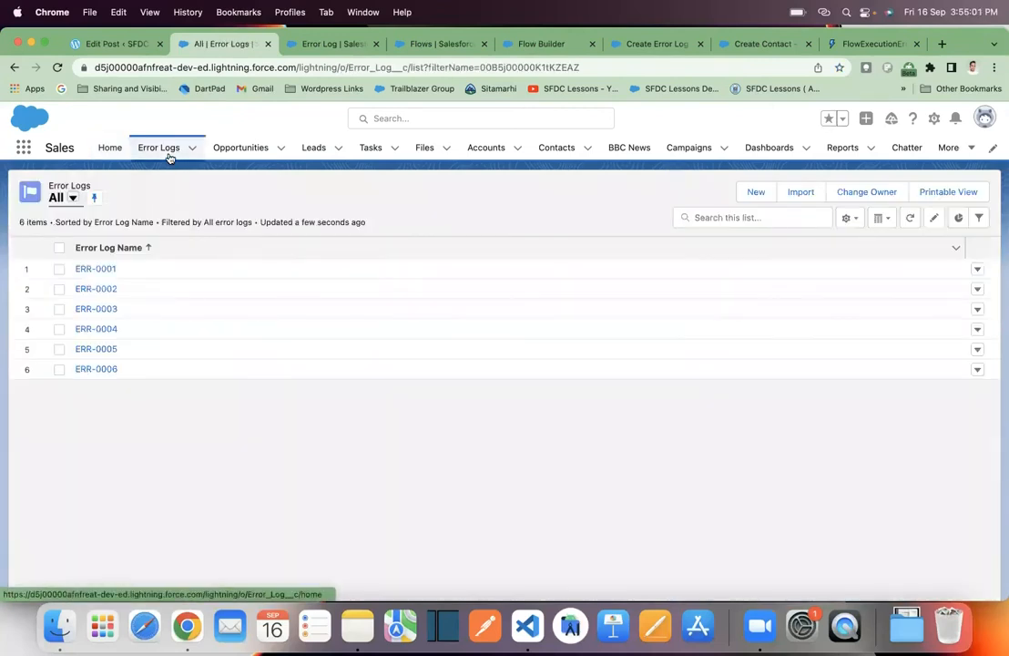
pyautogui.click(112, 372)
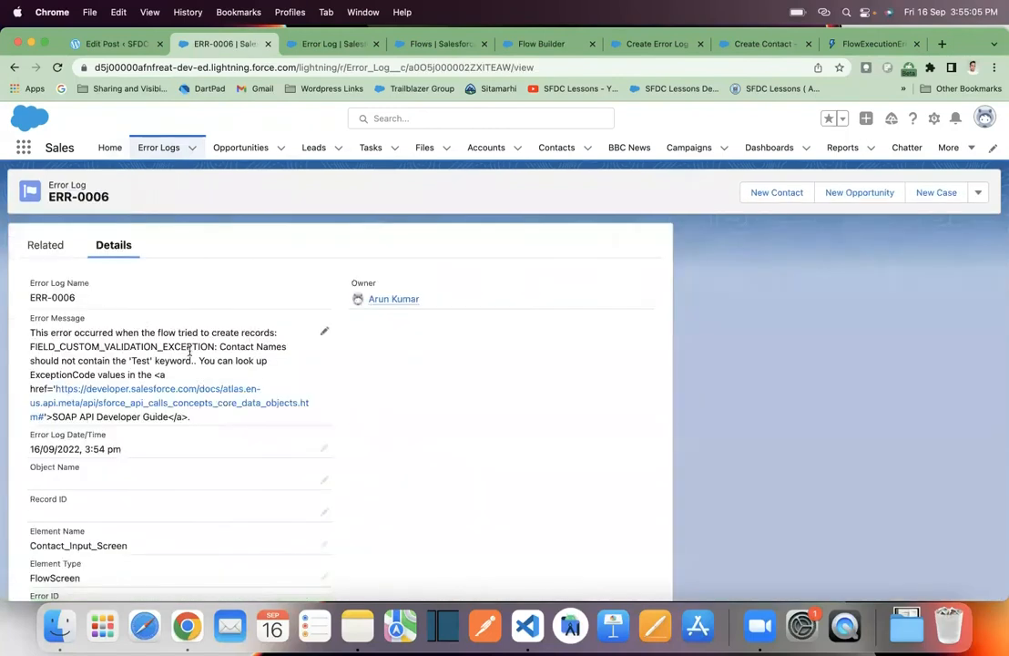
# - Examine the error message, element name, error code and other logged field values of error log ERR-0006
pyautogui.scroll(-3, 182, 382)
pyautogui.scroll(2, 182, 384)
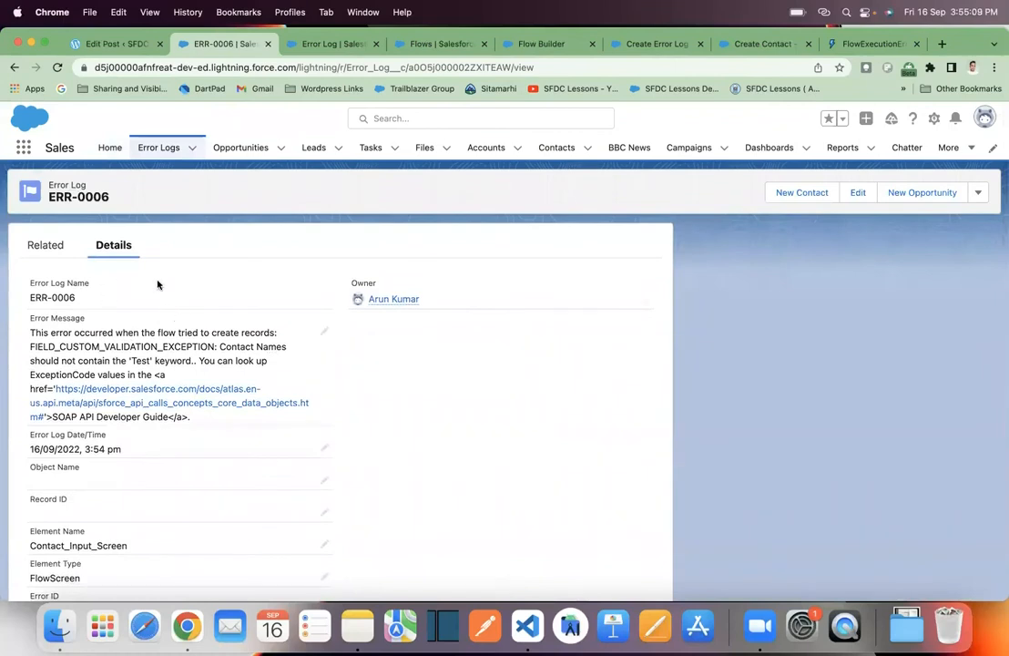
pyautogui.scroll(-5, 157, 285)
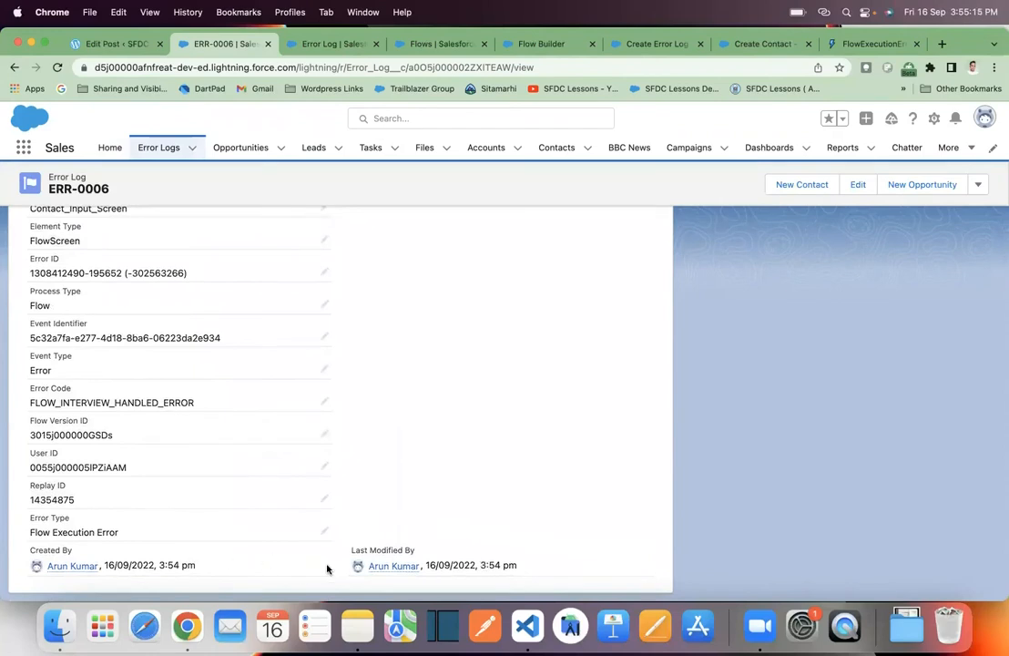
pyautogui.scroll(1, 390, 488)
pyautogui.scroll(5, 390, 486)
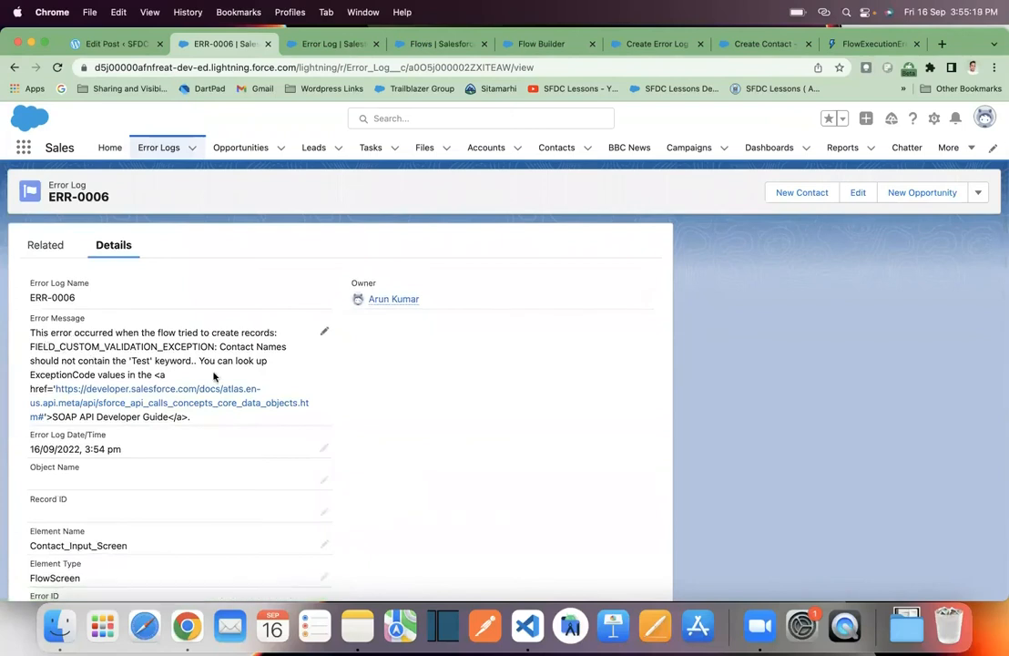
pyautogui.scroll(-1, 161, 484)
pyautogui.scroll(-2, 160, 484)
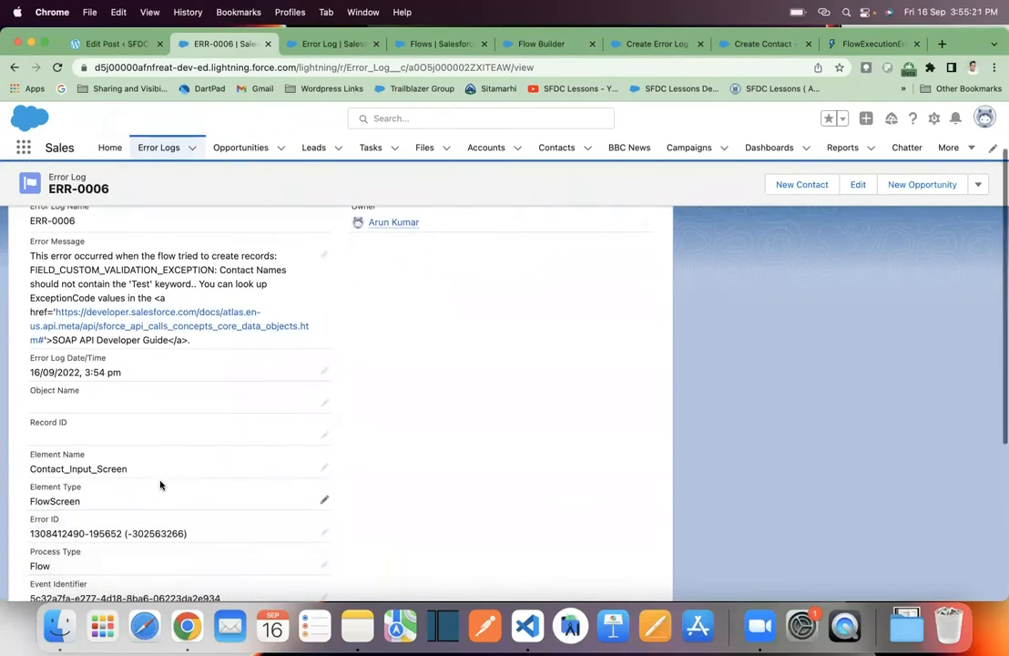
pyautogui.scroll(-4, 146, 482)
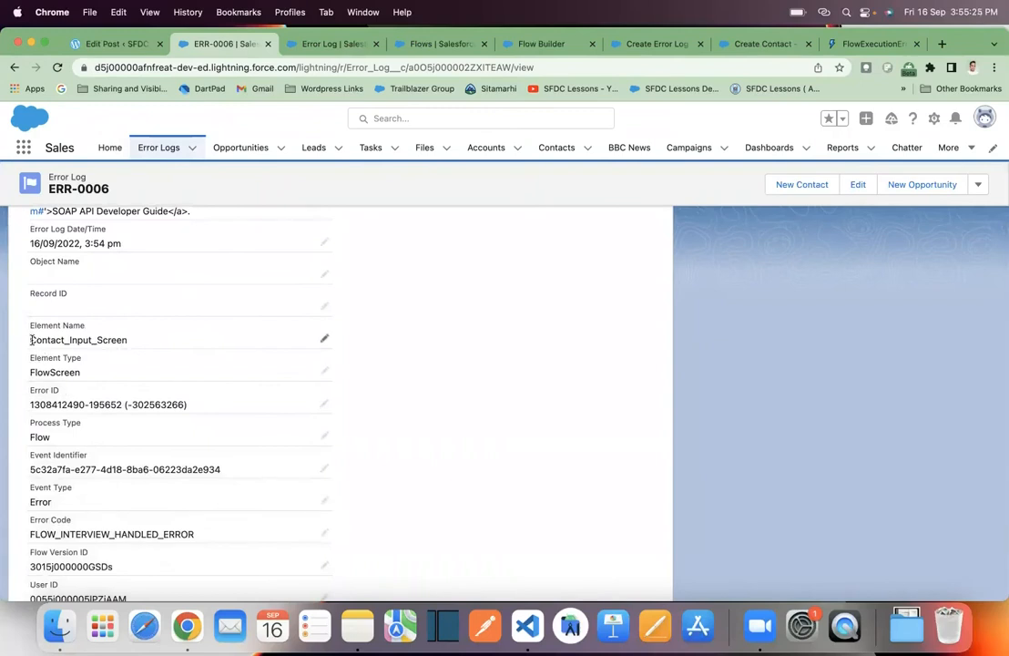
pyautogui.moveTo(30, 340); pyautogui.dragTo(132, 338)
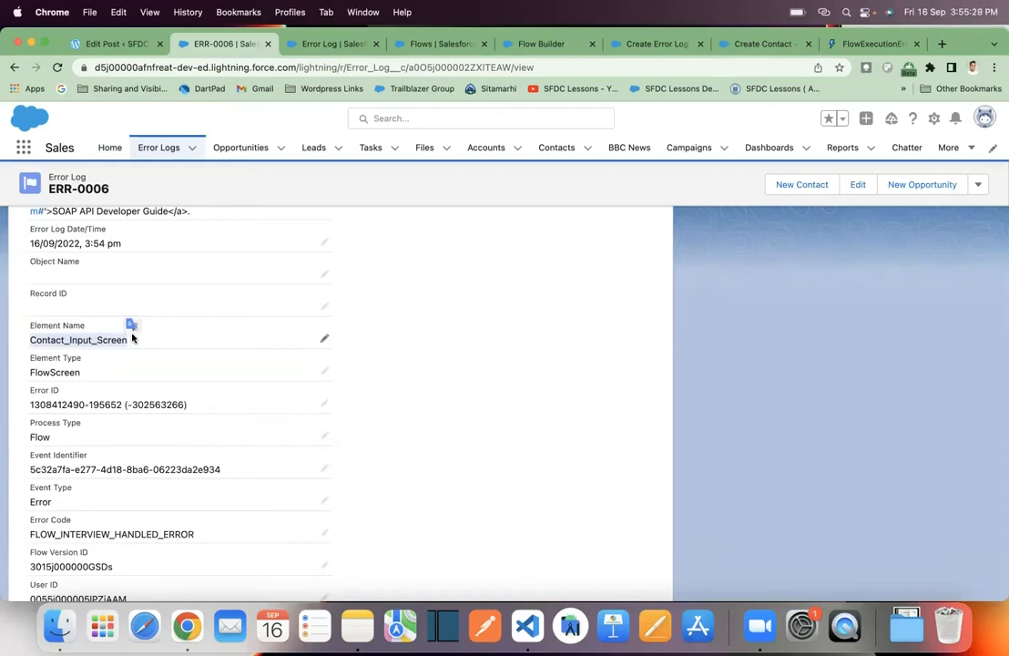
pyautogui.scroll(-2, 197, 347)
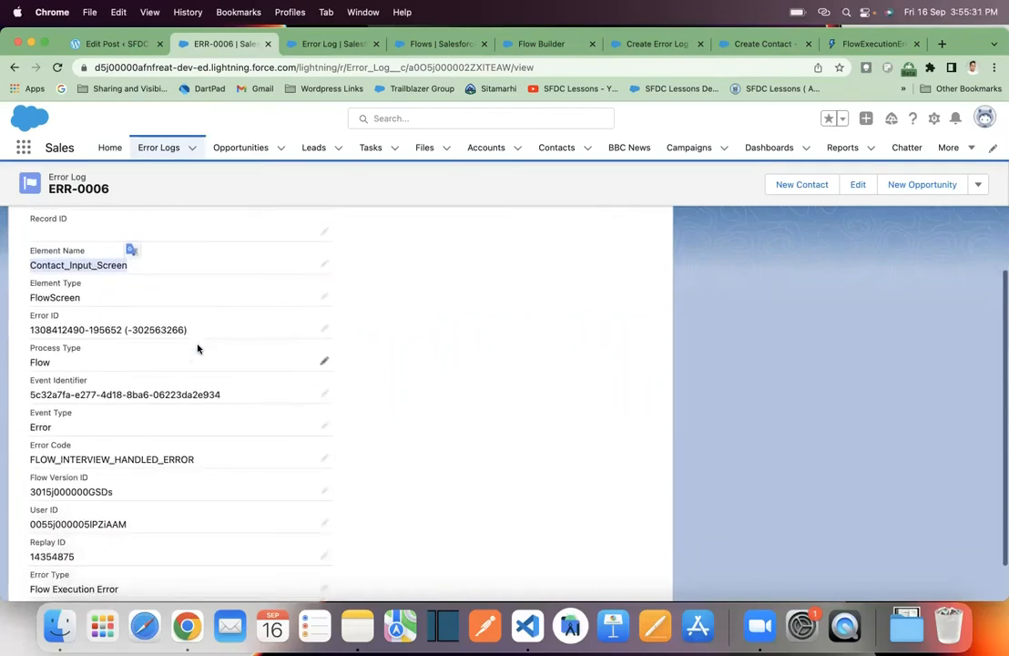
pyautogui.scroll(-2, 198, 347)
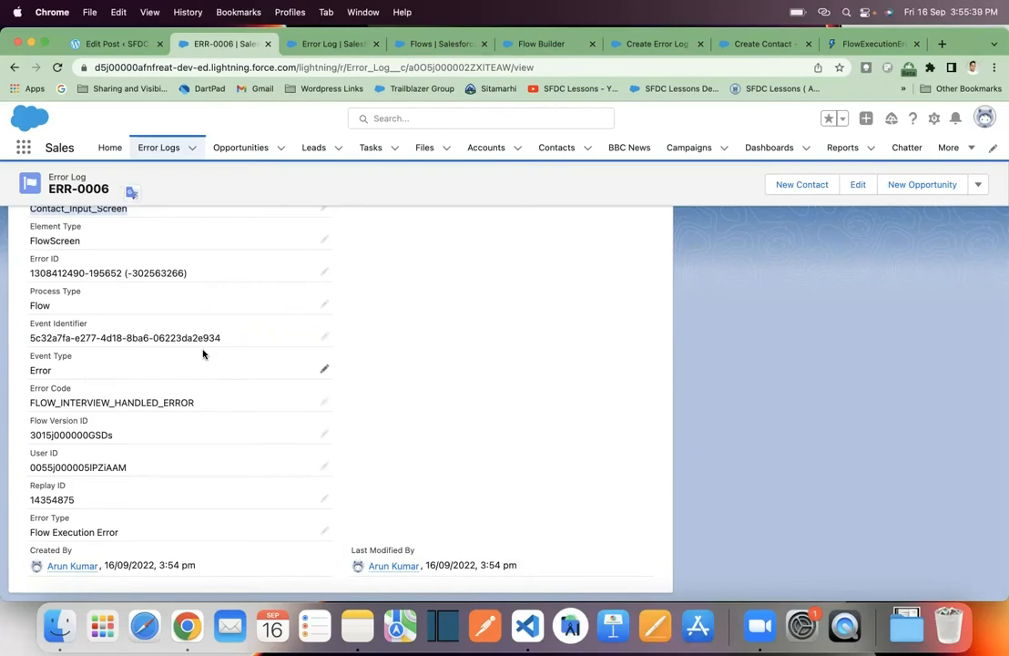
pyautogui.scroll(10, 212, 344)
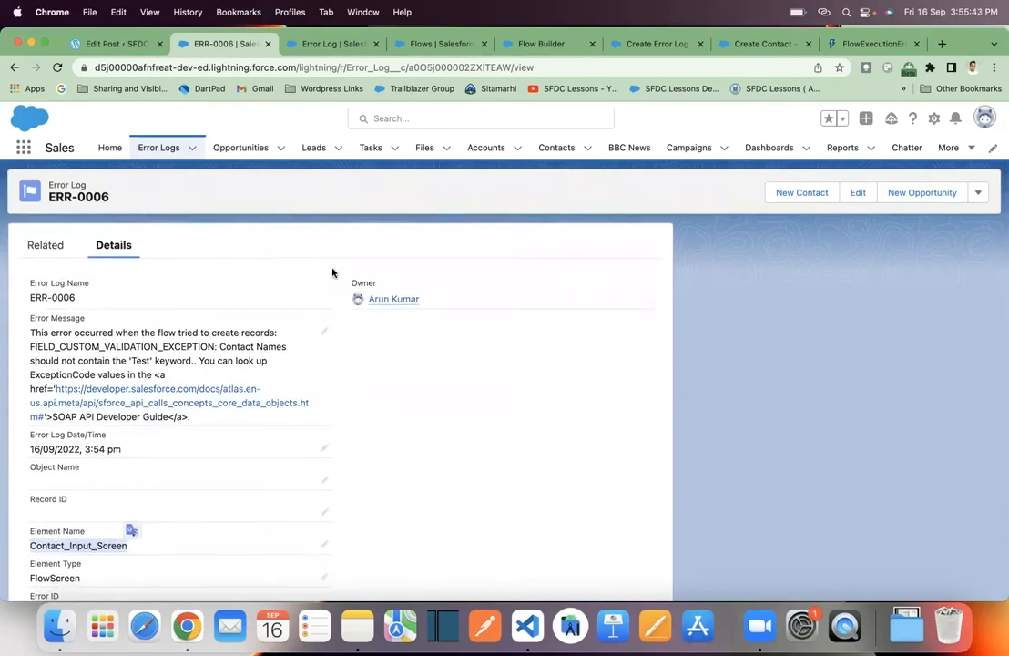
# - Return to the Create Contact flow and add a Screen element labelled Error Screen with API name Error_Screen
pyautogui.click(111, 149)
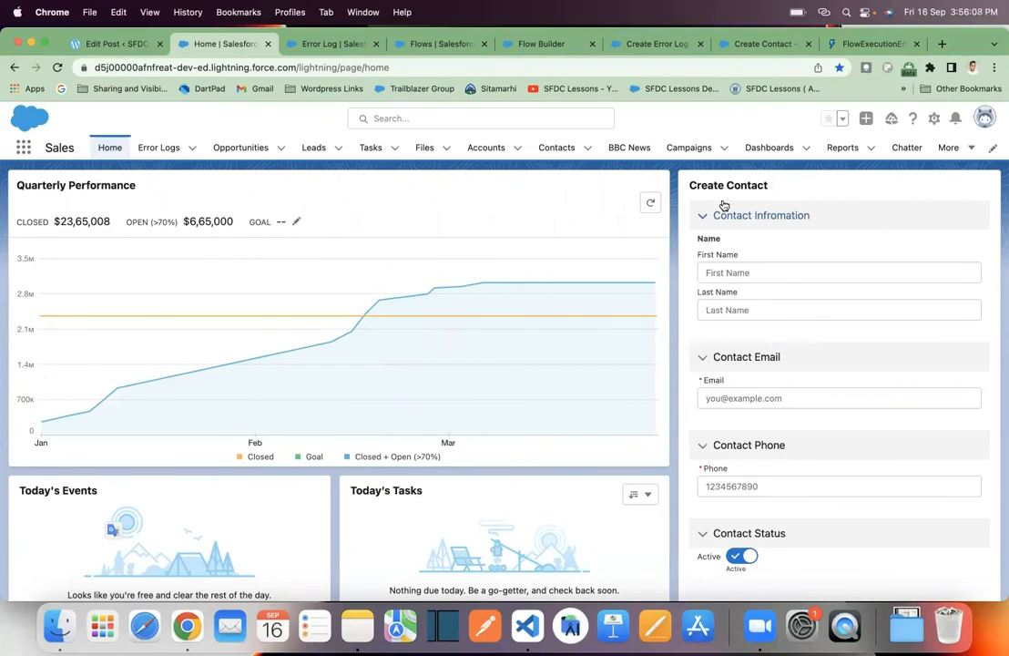
pyautogui.click(570, 52)
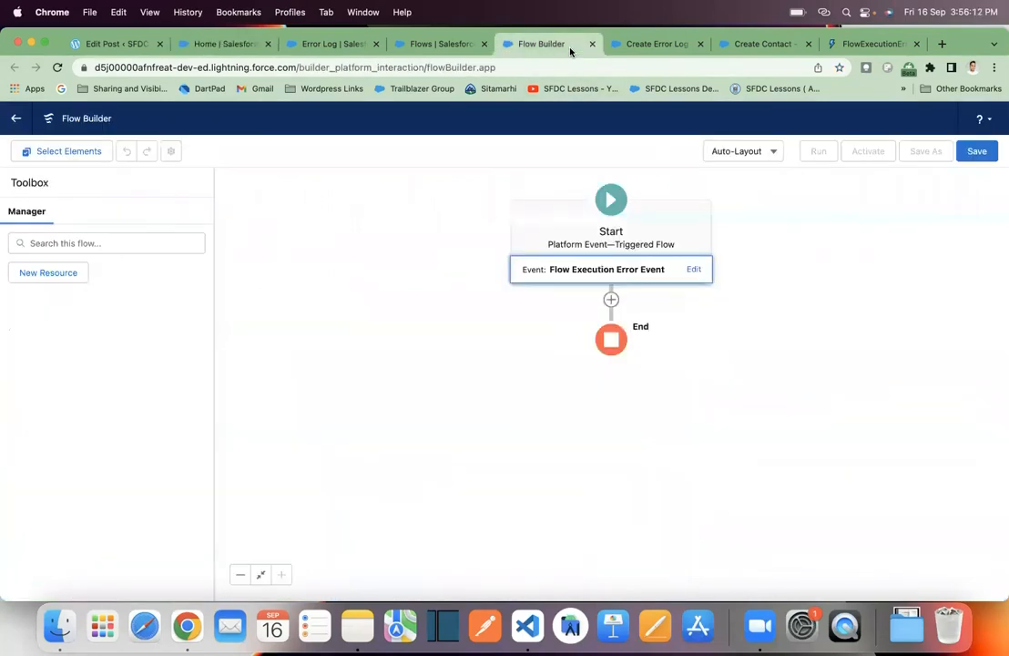
pyautogui.click(654, 44)
pyautogui.click(760, 43)
pyautogui.moveTo(548, 320); pyautogui.dragTo(715, 390)
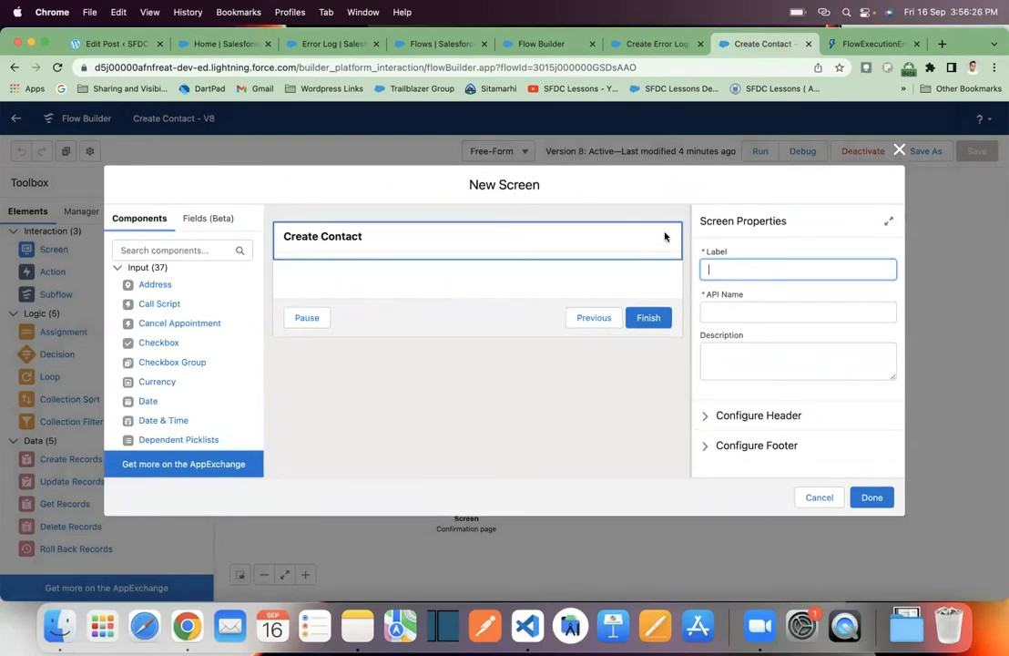
pyautogui.click(899, 150)
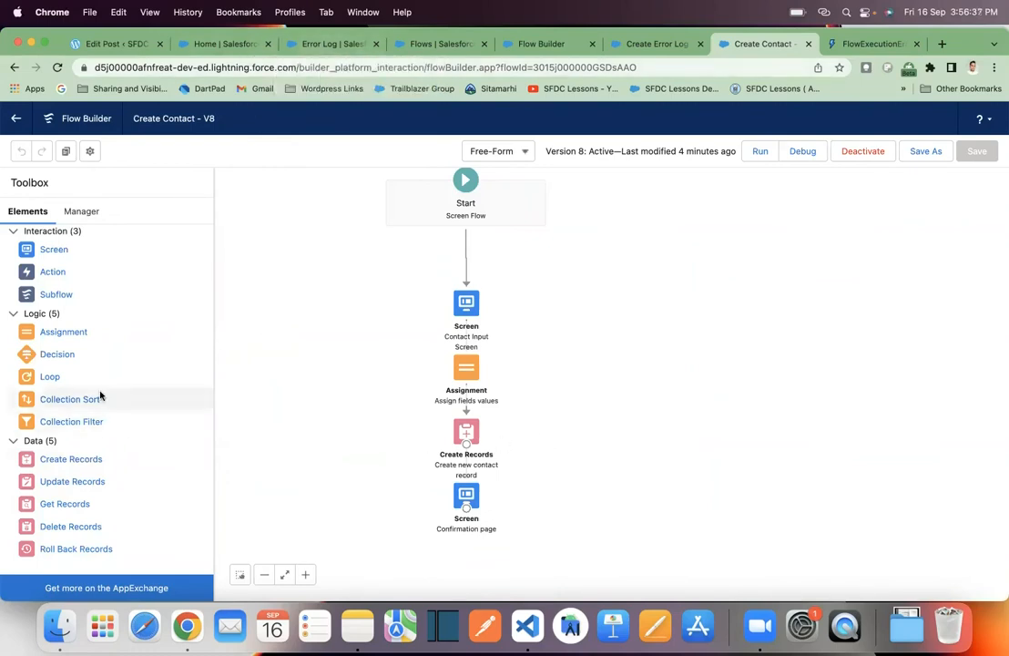
pyautogui.moveTo(51, 259); pyautogui.dragTo(642, 327)
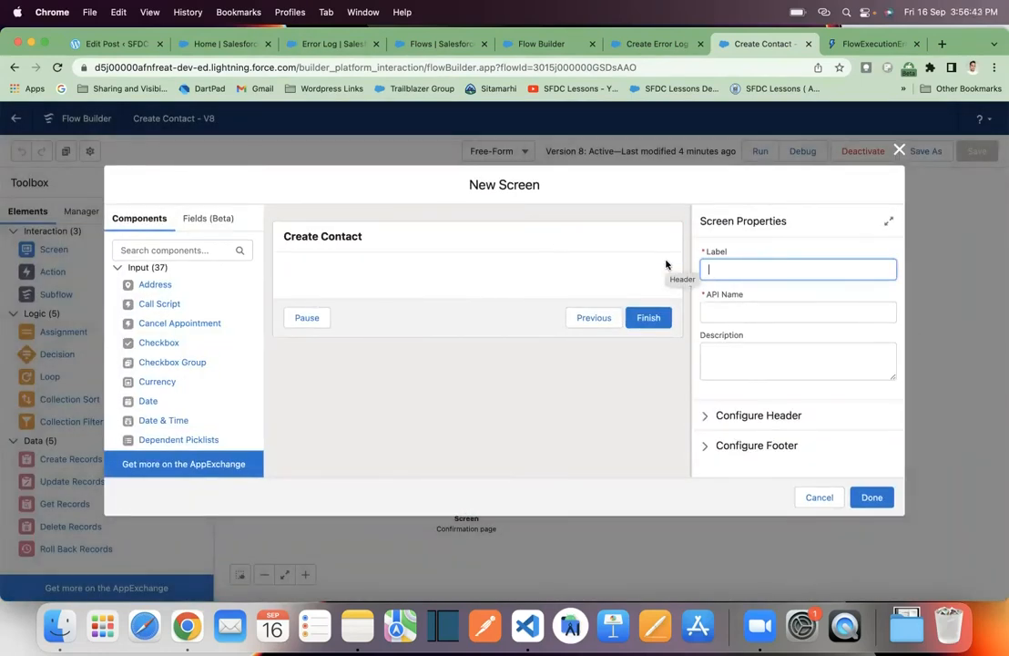
pyautogui.write('Error')
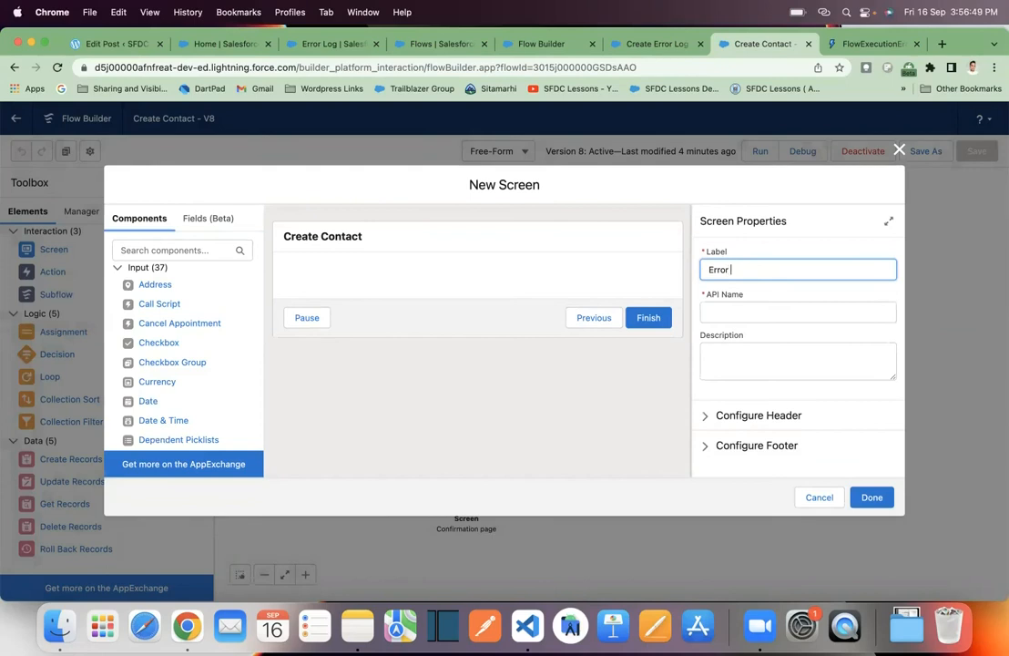
pyautogui.click(768, 349)
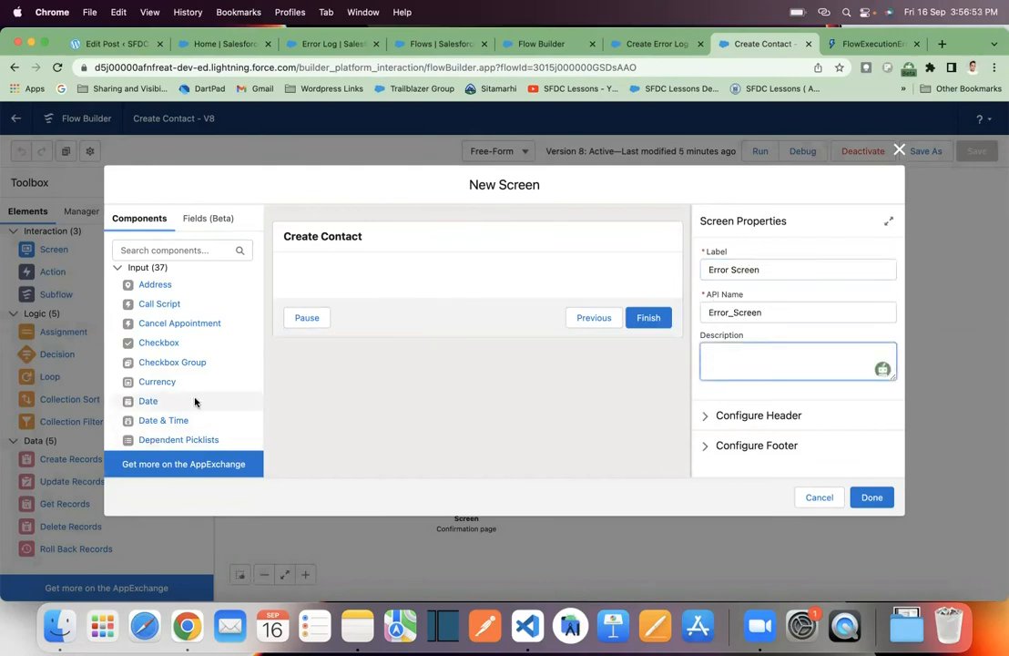
# - Add a Display Text component to the Error Screen and set its API name to error_message
pyautogui.scroll(-5, 194, 401)
pyautogui.moveTo(163, 420); pyautogui.dragTo(354, 280)
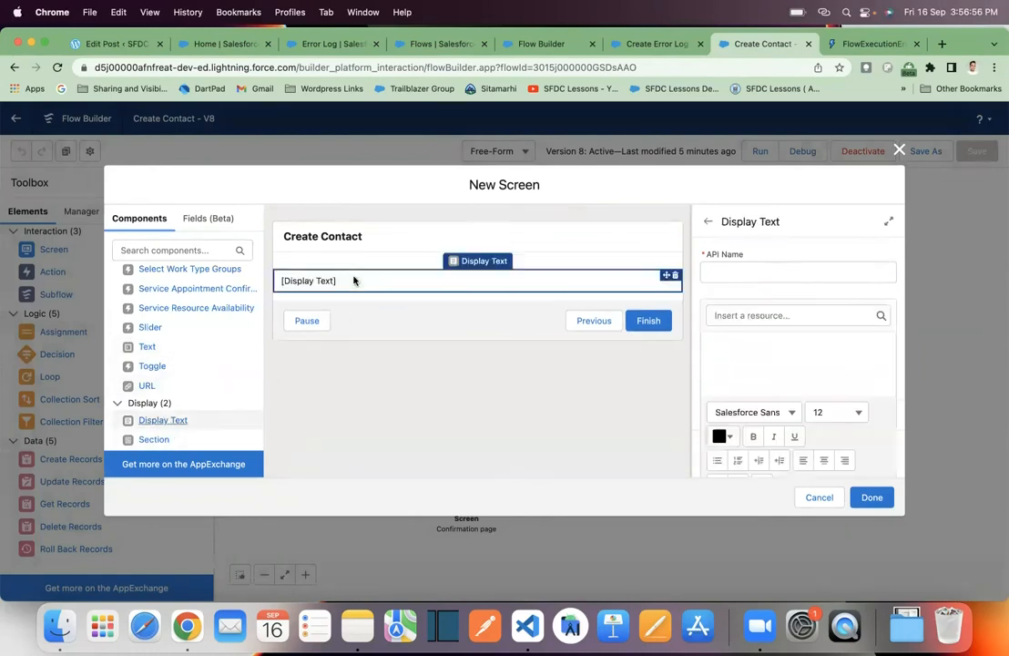
pyautogui.click(814, 272)
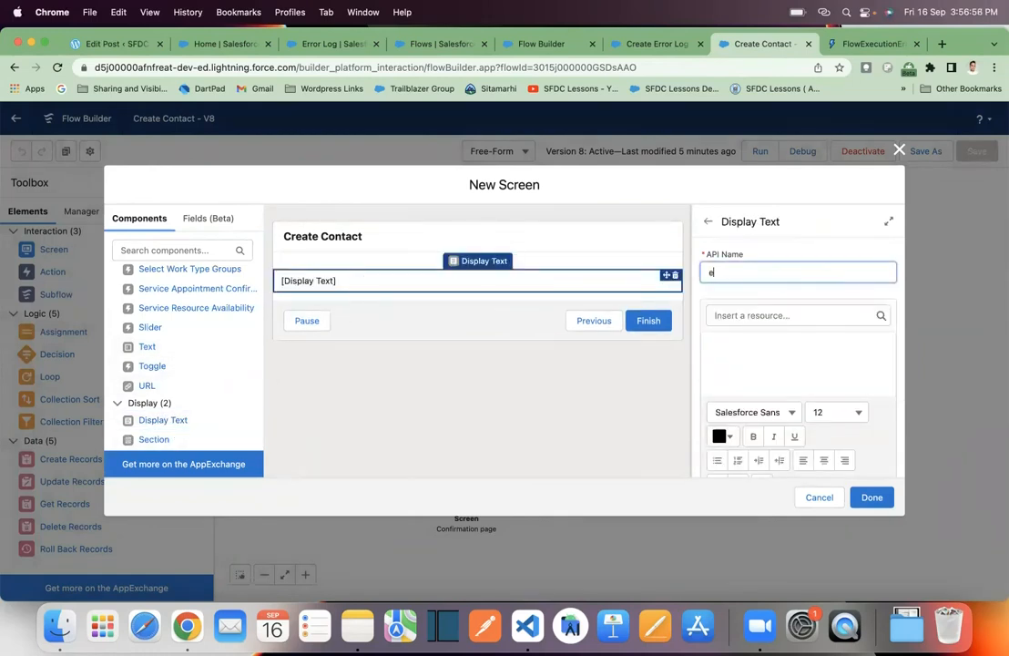
pyautogui.write('error_message')
# - Insert the {!$Flow.FaultMessage} resource as the error_message display text and make it bold
pyautogui.click(799, 313)
pyautogui.scroll(-10, 799, 425)
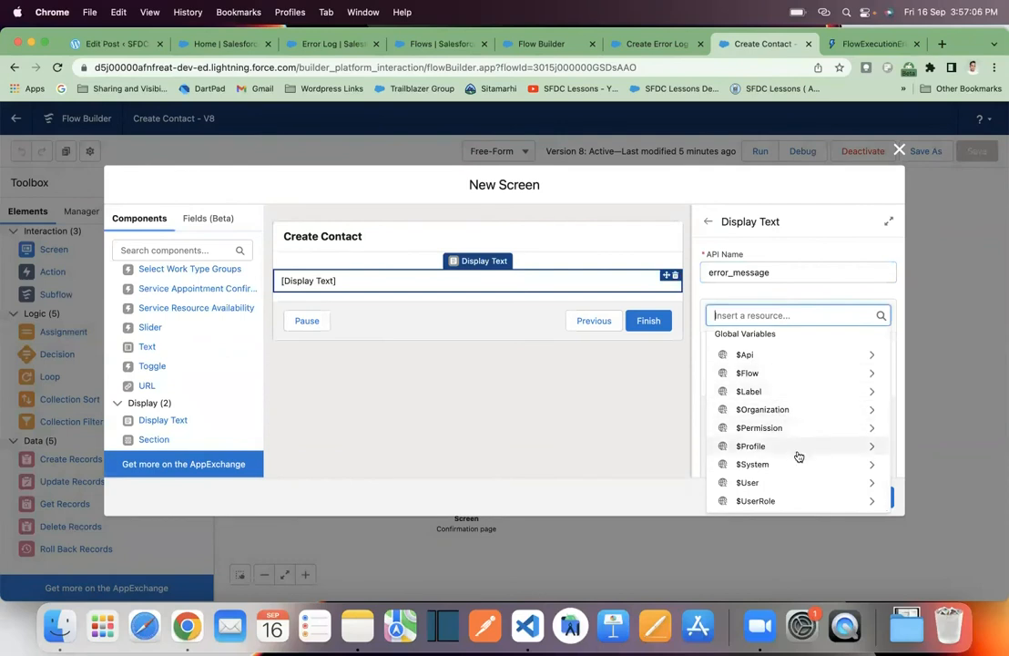
pyautogui.click(784, 374)
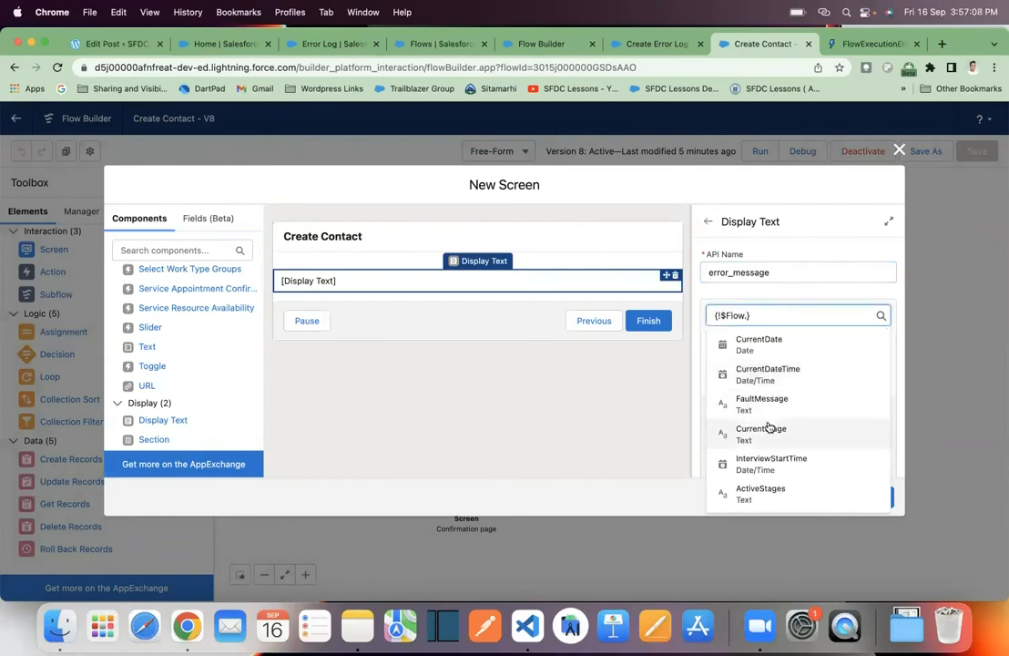
pyautogui.click(779, 403)
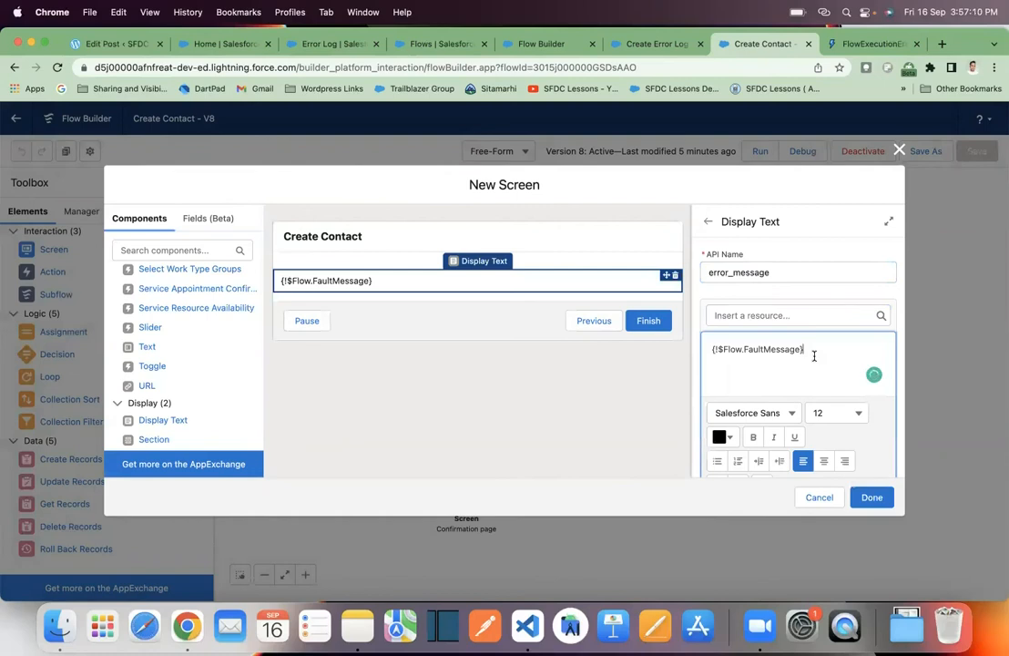
pyautogui.moveTo(807, 353); pyautogui.dragTo(712, 352)
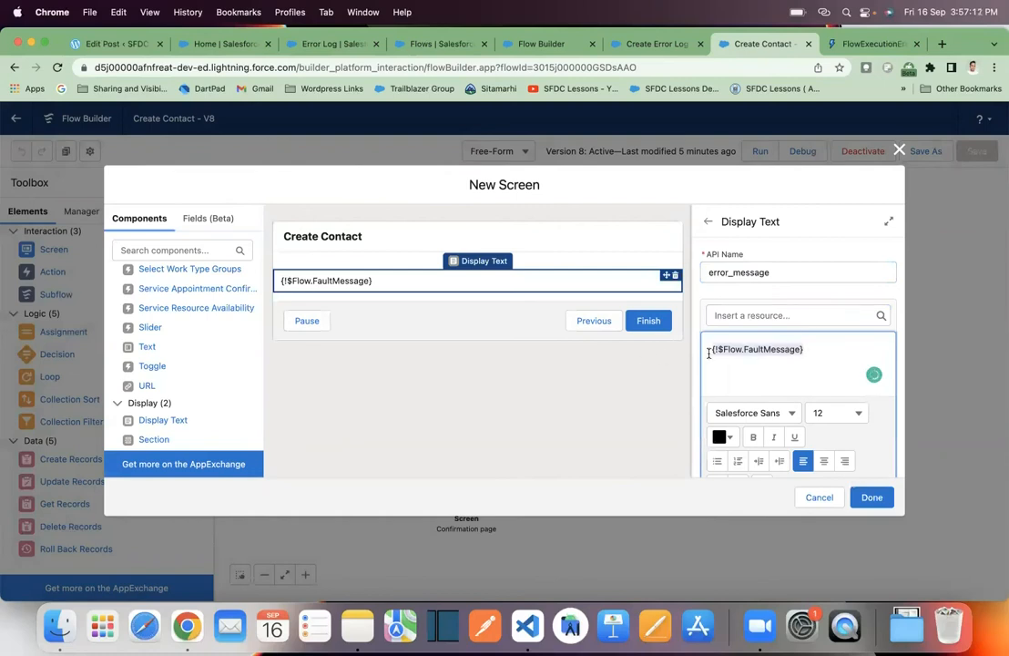
pyautogui.click(749, 438)
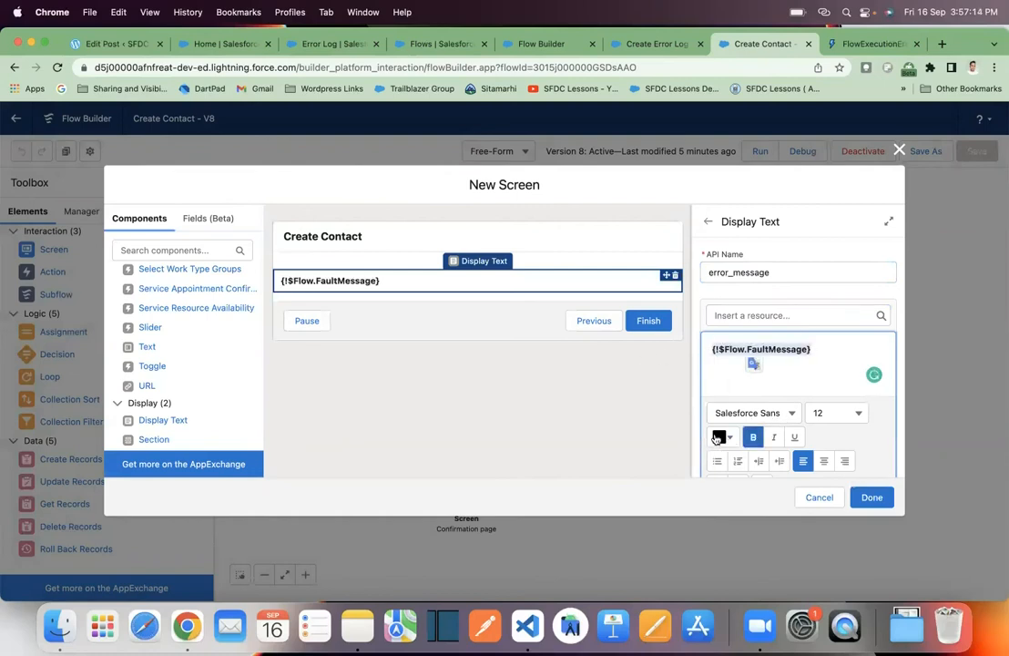
# - Colour the fault message text #E41212 at size 16, finish the Error Screen and place it beside the Create Records element
pyautogui.click(733, 439)
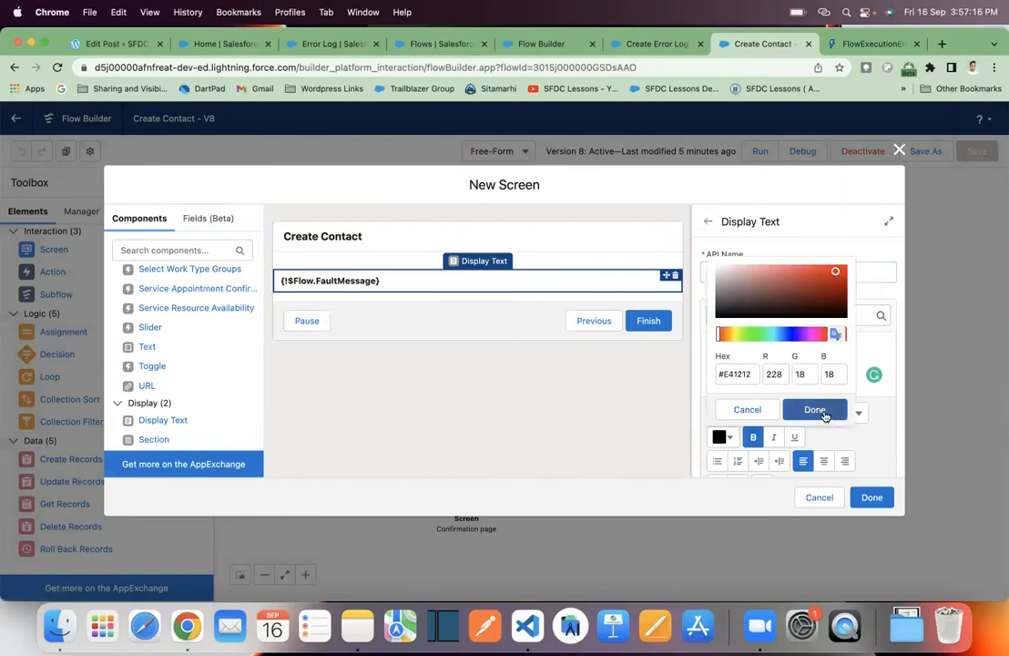
pyautogui.click(823, 411)
pyautogui.click(833, 414)
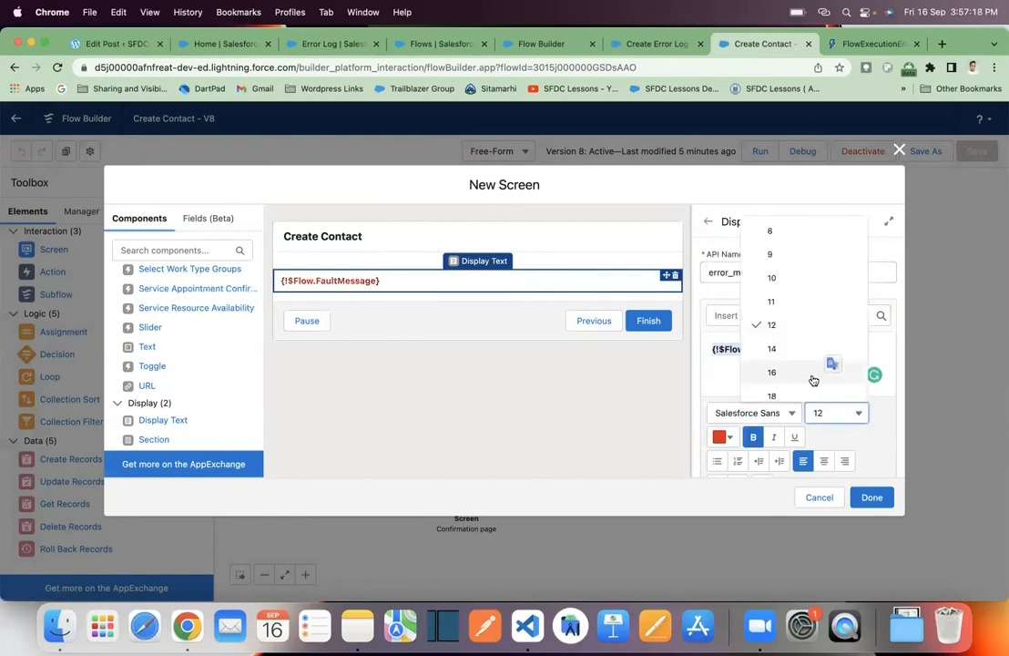
pyautogui.click(807, 374)
pyautogui.click(868, 498)
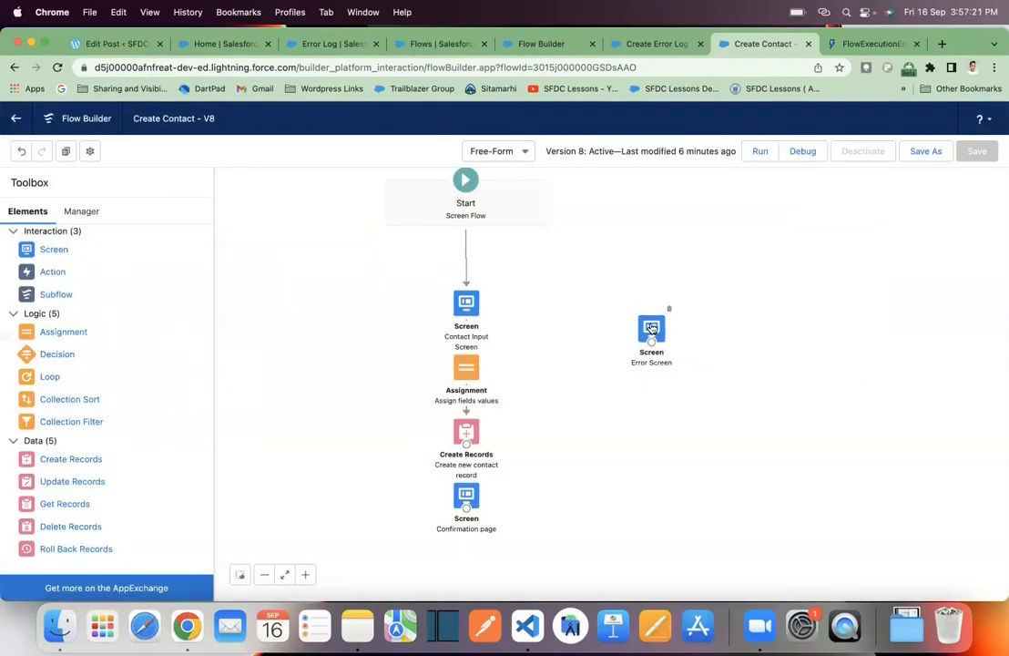
pyautogui.moveTo(651, 328); pyautogui.dragTo(671, 423)
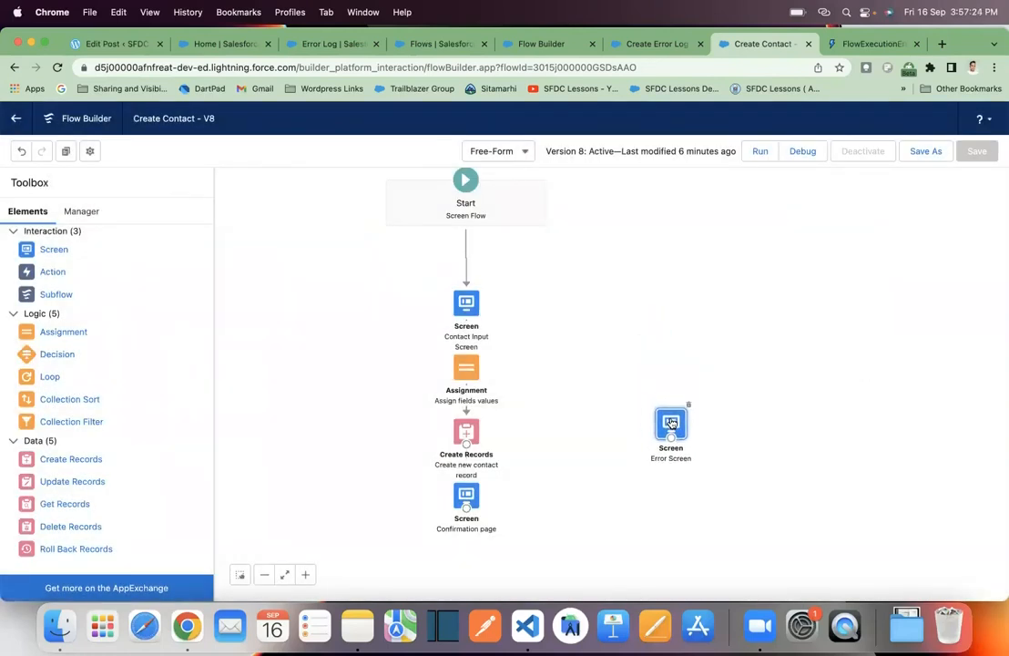
# - Add a Create Records element labelled Create error log record that creates one Error Log record using separate resources and literal values
pyautogui.moveTo(324, 436); pyautogui.dragTo(216, 432)
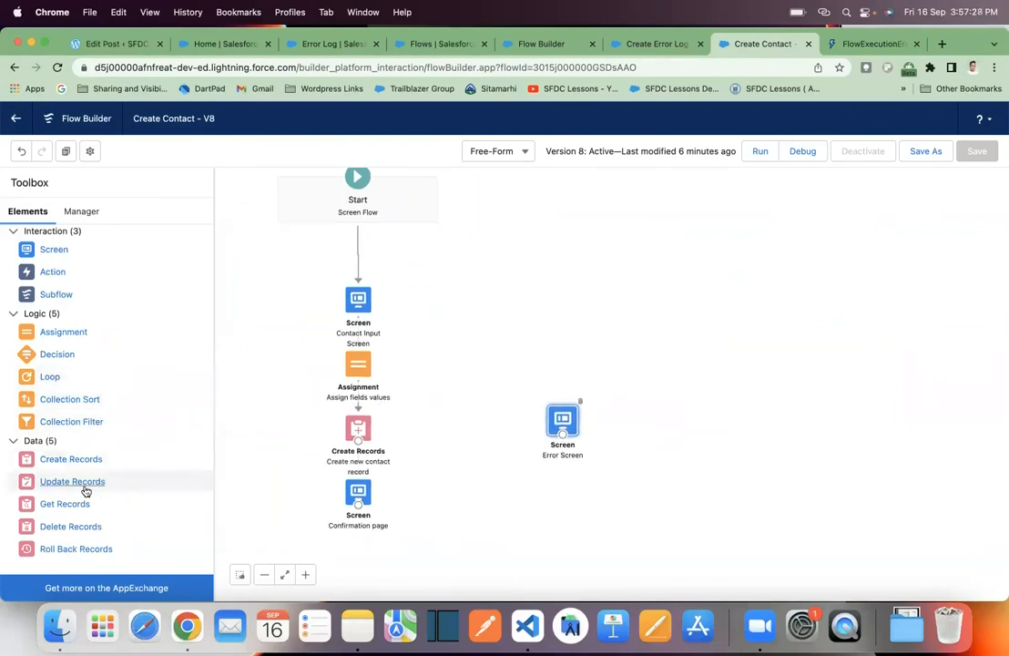
pyautogui.moveTo(79, 469); pyautogui.dragTo(504, 311)
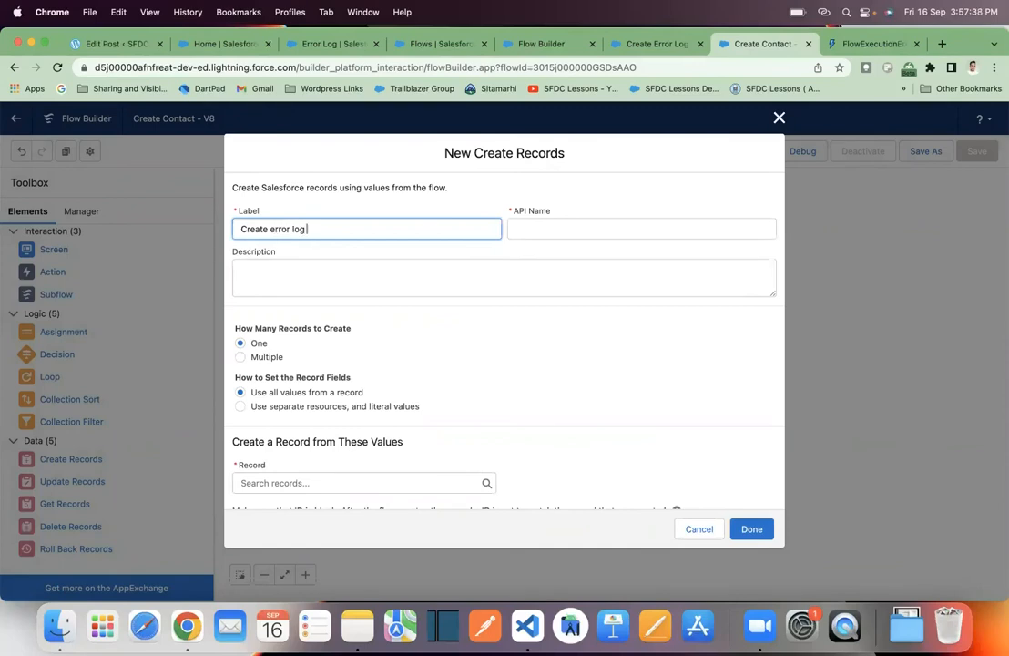
pyautogui.click(405, 290)
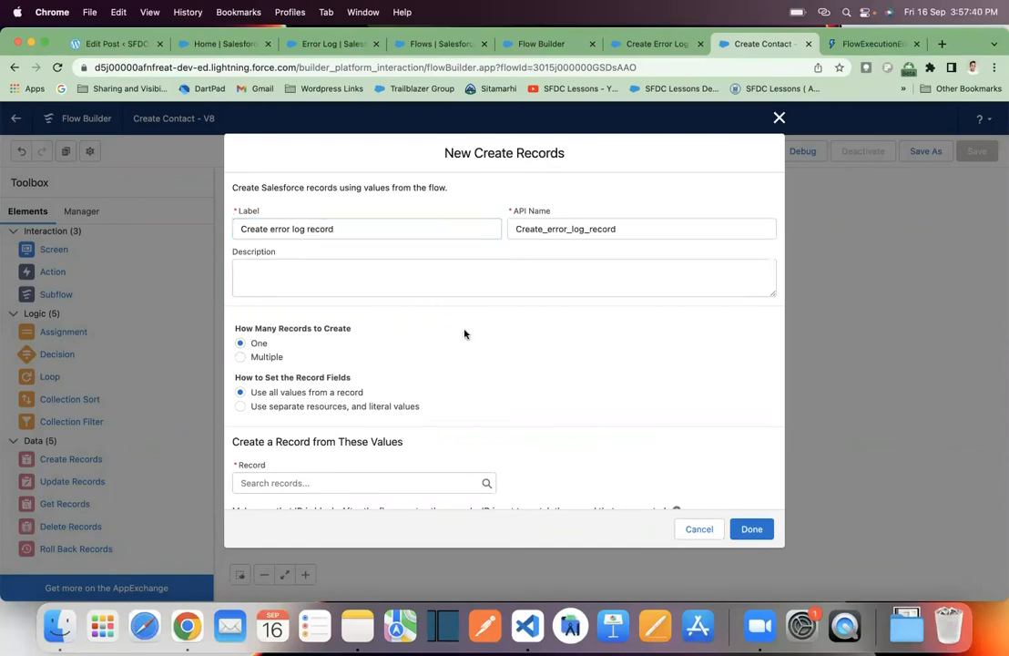
pyautogui.click(241, 409)
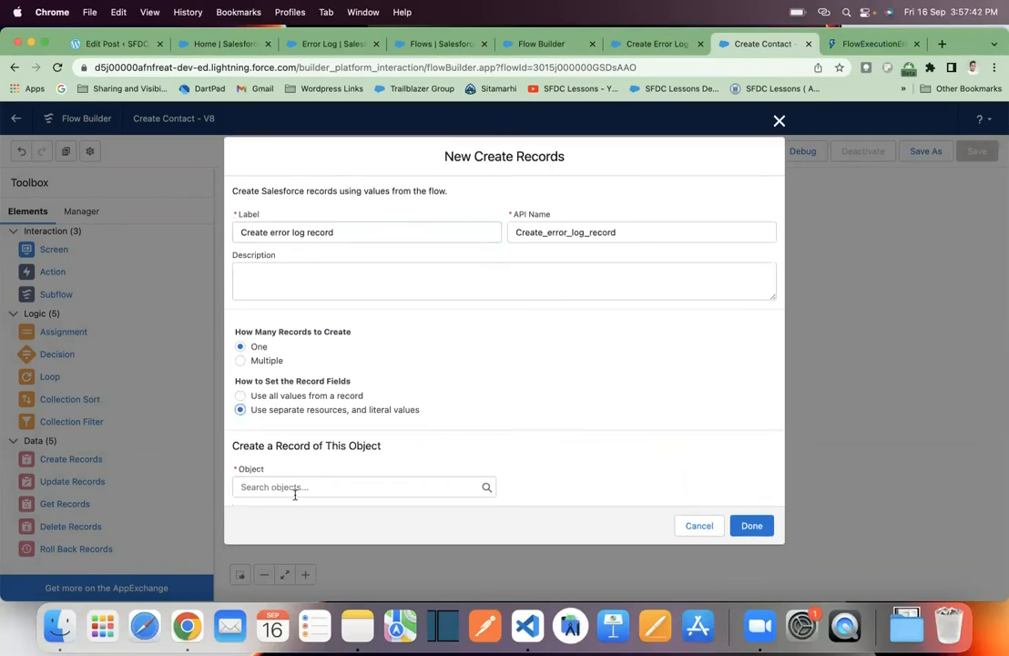
pyautogui.click(296, 489)
pyautogui.write('error')
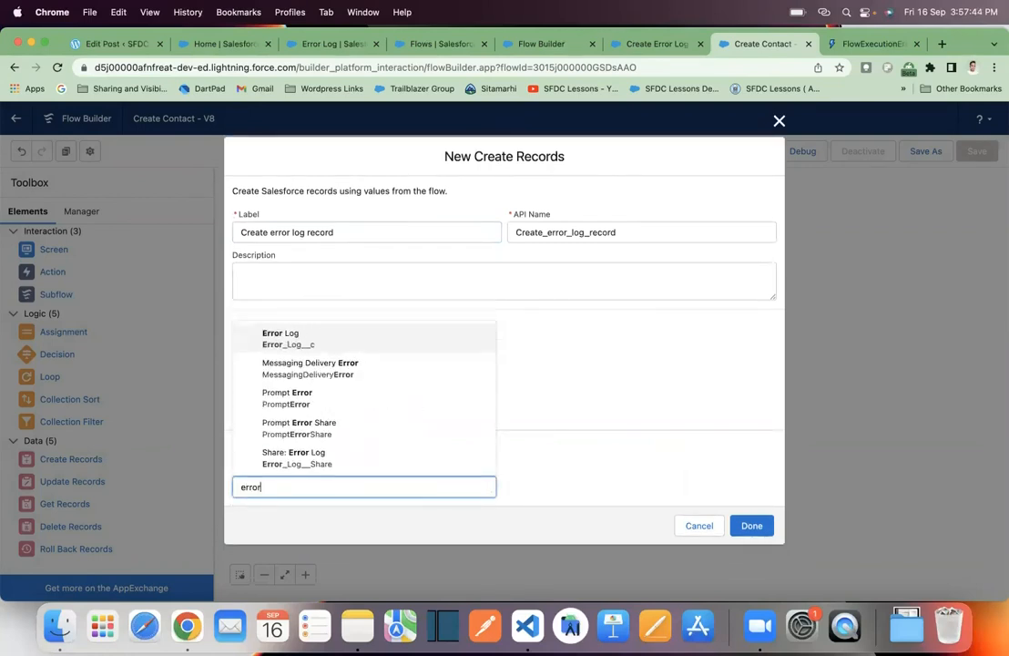
pyautogui.click(368, 340)
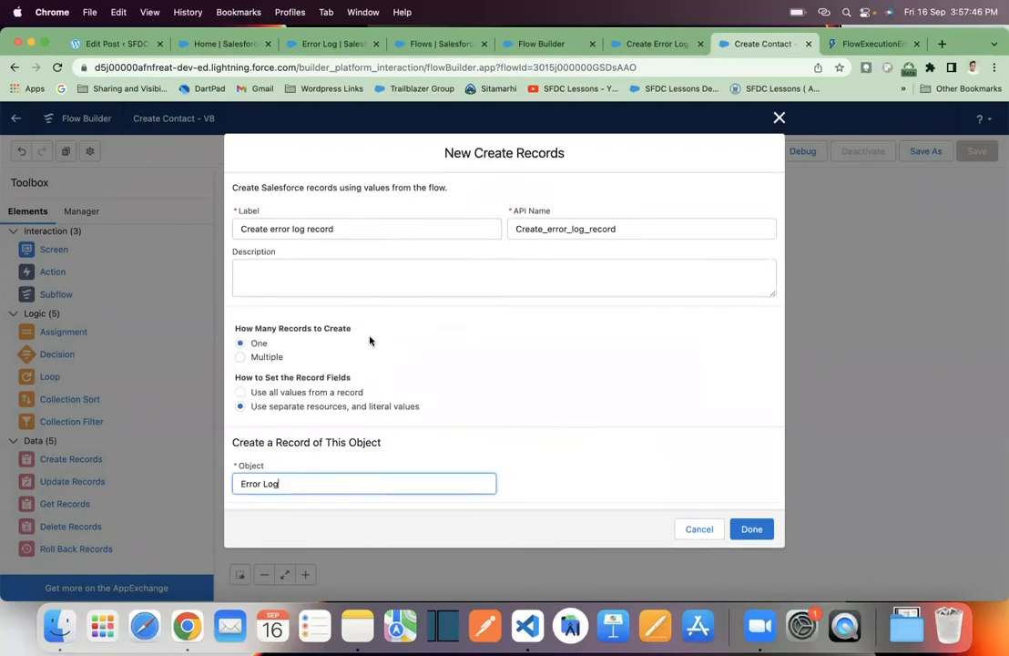
# - Set the Error_Message__c field of the error log record to {!$Flow.FaultMessage}
pyautogui.scroll(-3, 511, 458)
pyautogui.click(416, 438)
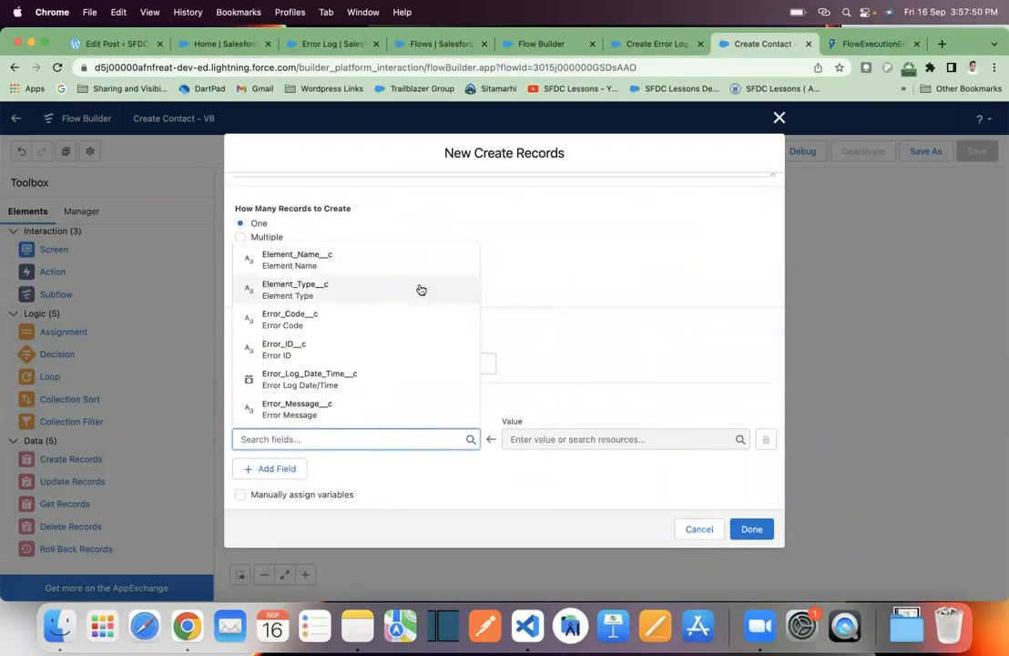
pyautogui.click(385, 409)
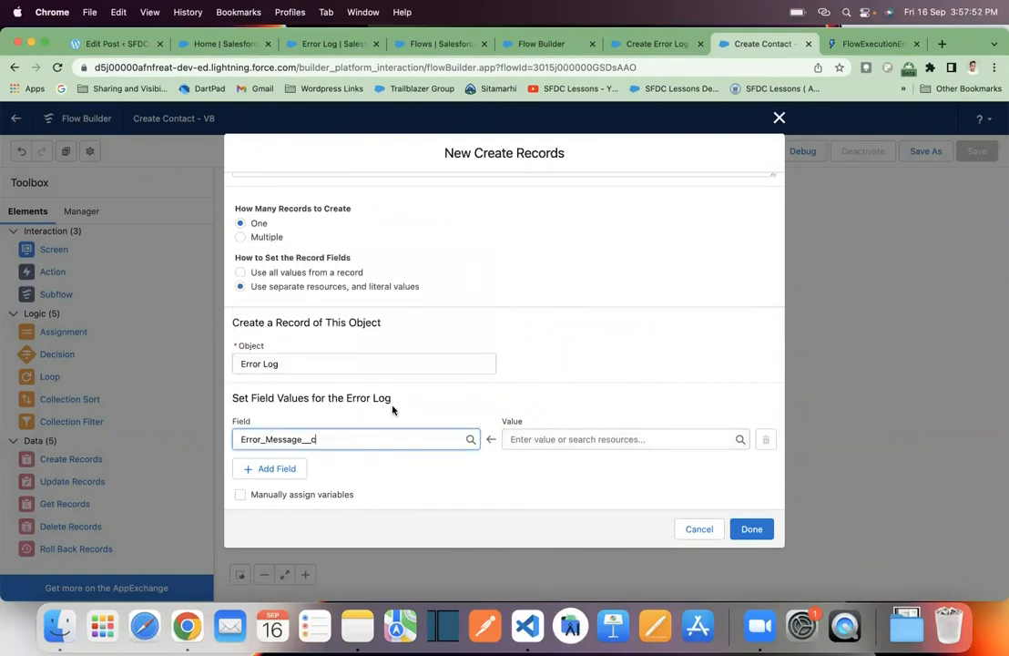
pyautogui.click(620, 438)
pyautogui.scroll(-5, 659, 317)
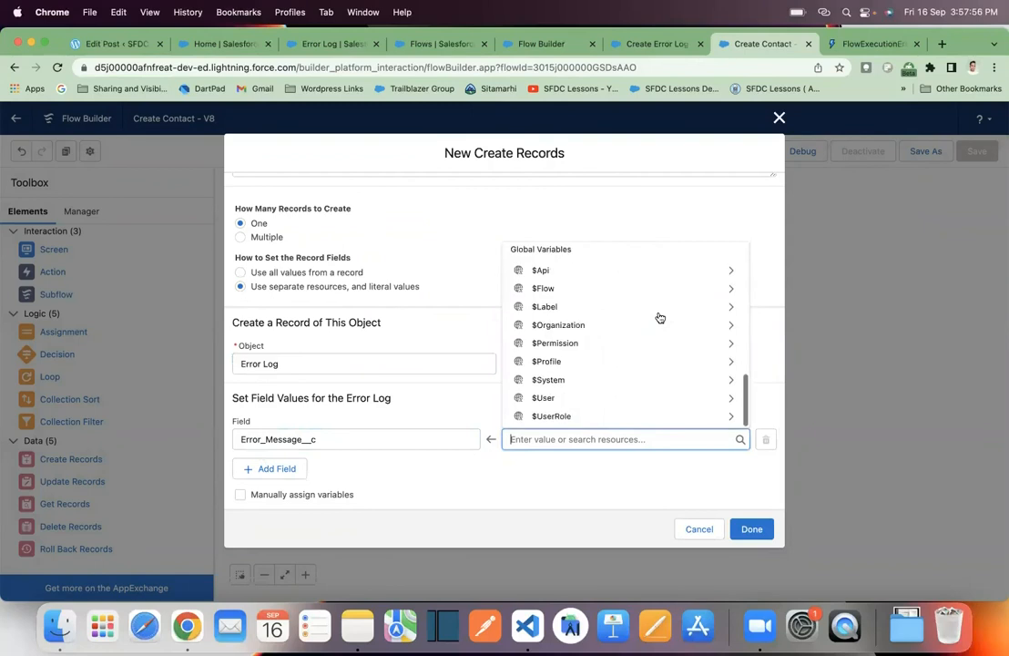
pyautogui.click(636, 289)
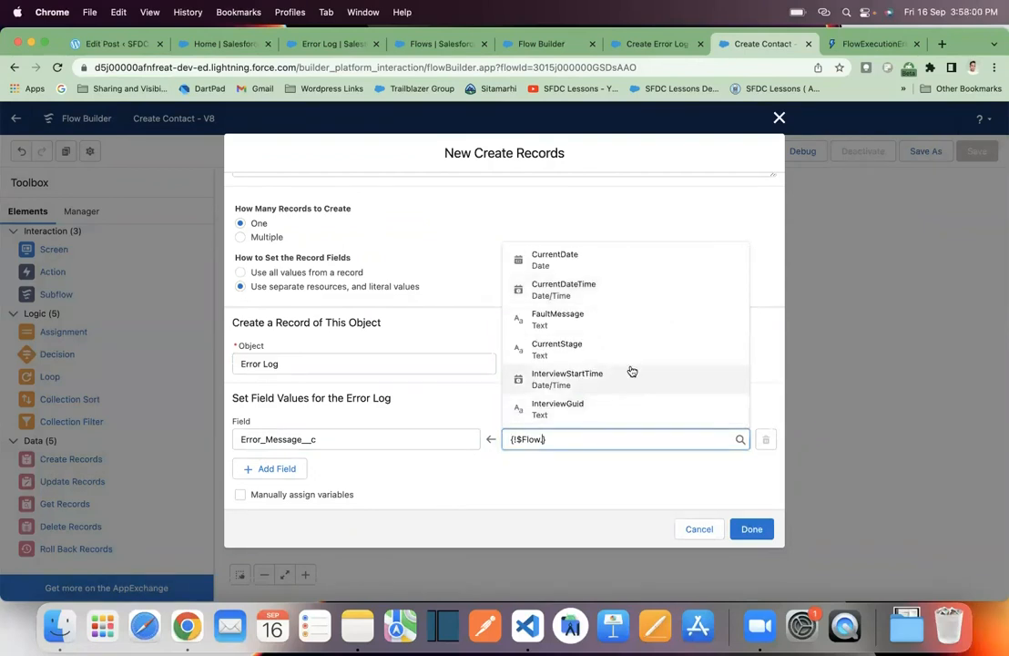
pyautogui.click(619, 320)
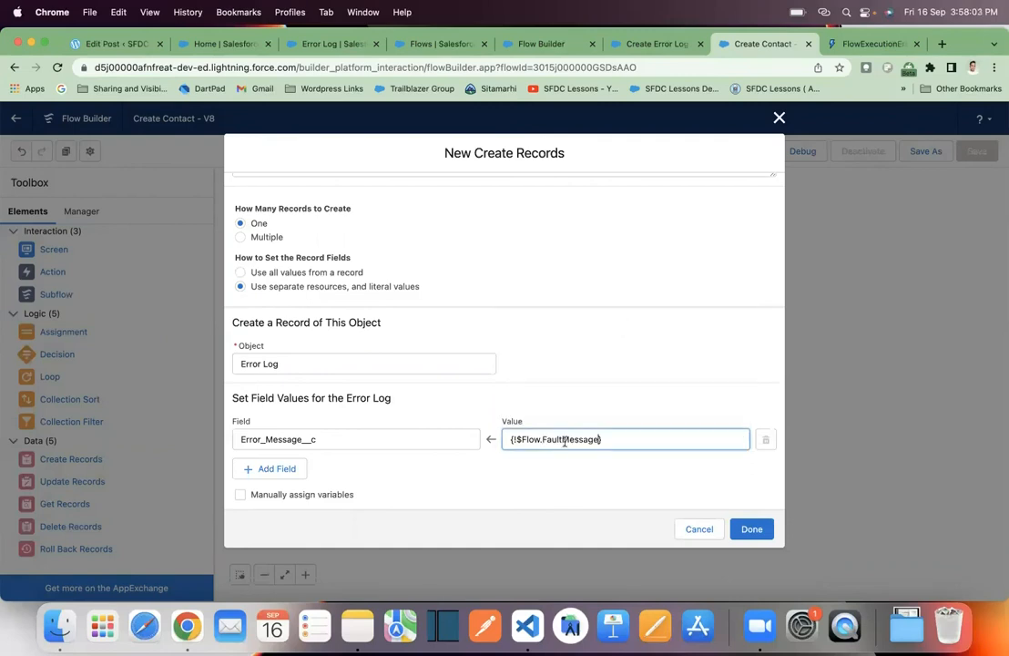
# - Add the Object_Name__c field to the error log record with the value Contact
pyautogui.click(299, 469)
pyautogui.click(319, 477)
pyautogui.write('o')
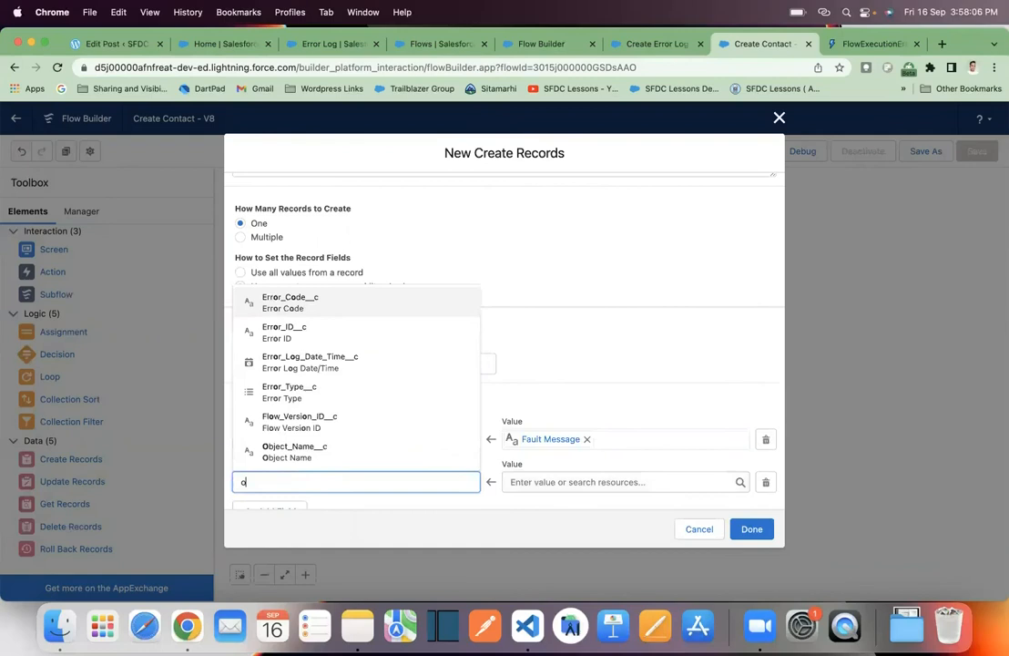
pyautogui.write('bjec')
pyautogui.click(301, 453)
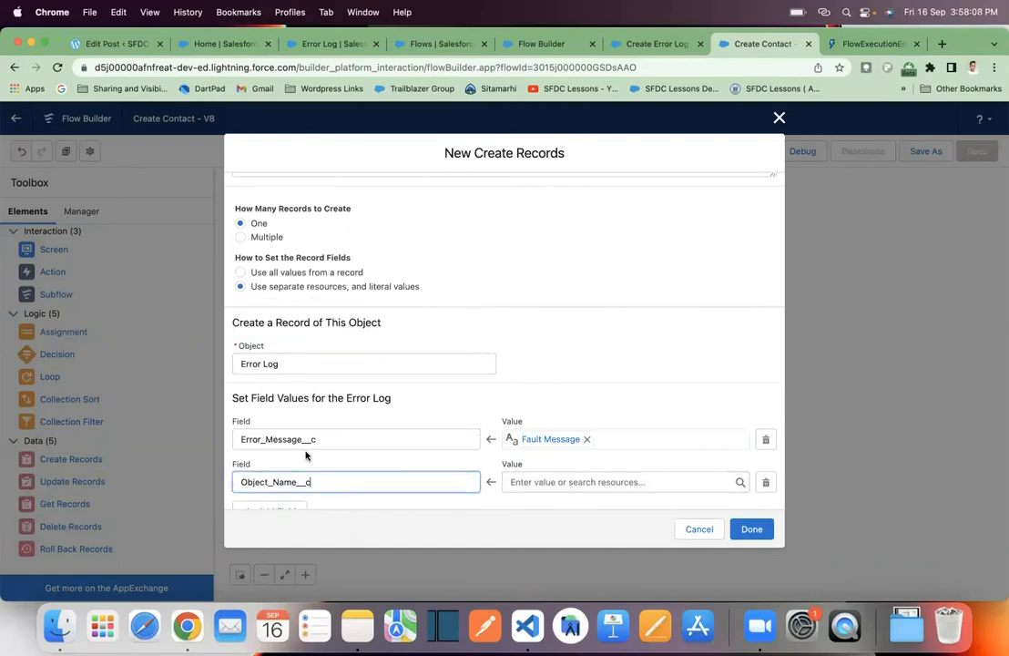
pyautogui.click(564, 482)
pyautogui.write('Contact')
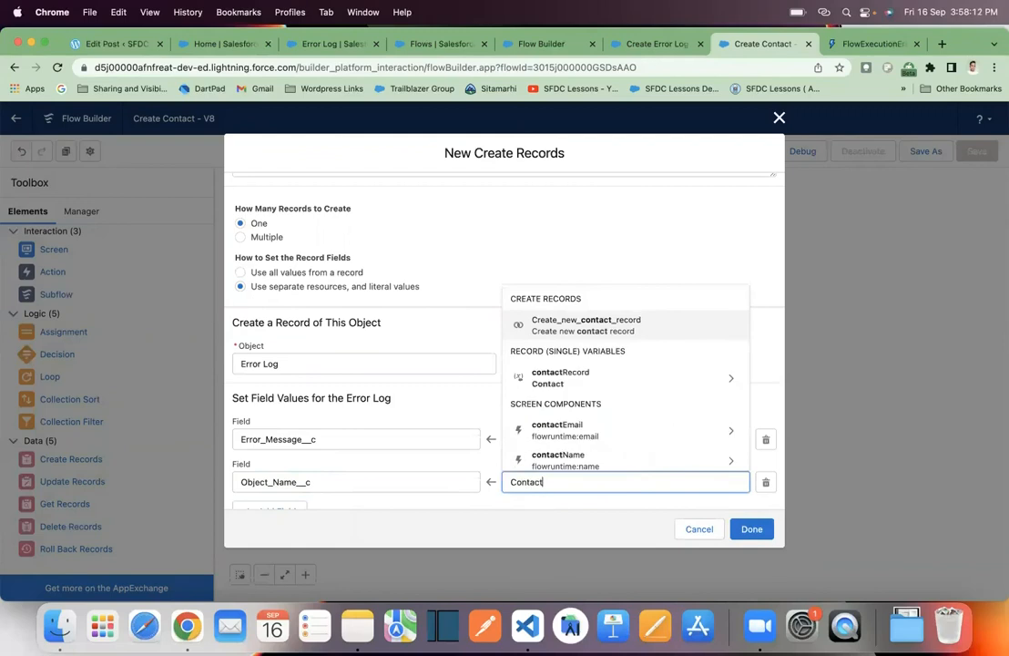
pyautogui.click(573, 507)
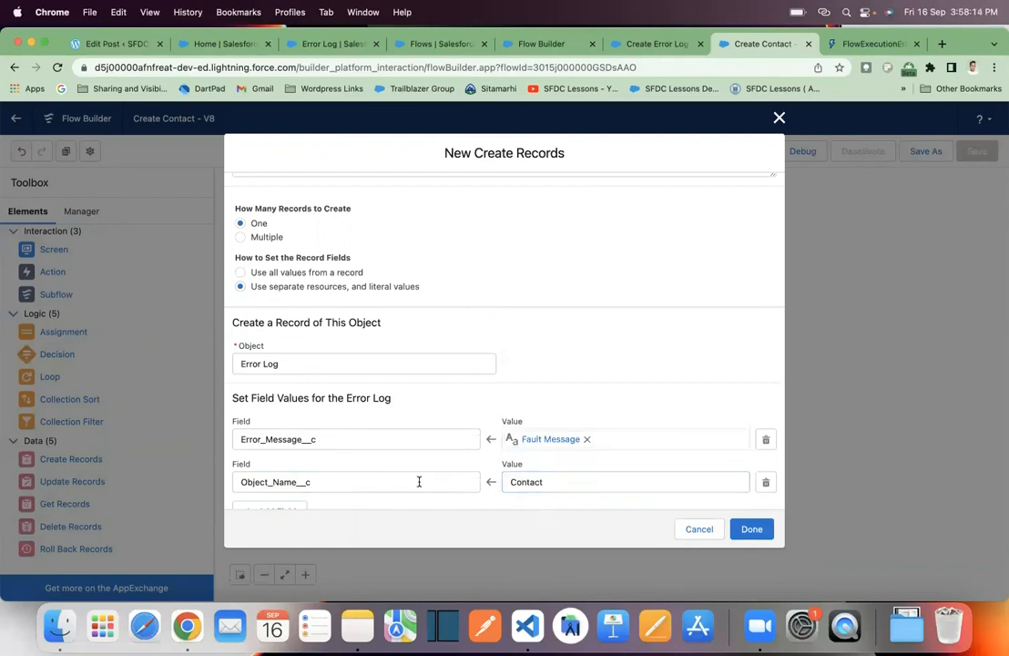
pyautogui.scroll(-2, 419, 474)
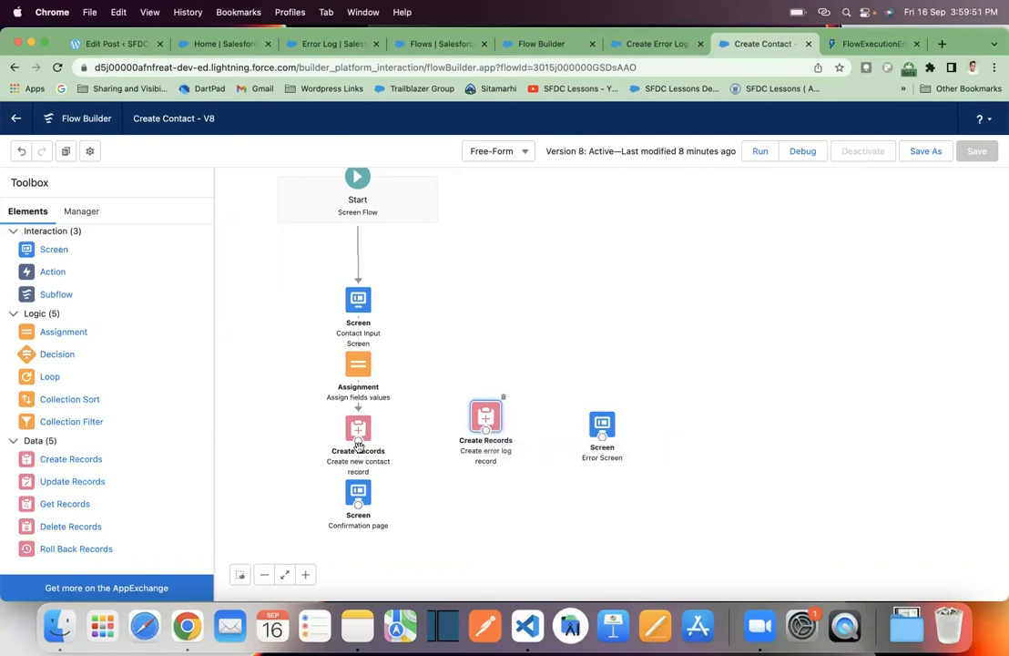
# - Connect the fault path of Create new contact record to Create error log record, and that element to the Error Screen
pyautogui.moveTo(358, 444); pyautogui.dragTo(486, 434)
pyautogui.moveTo(485, 433); pyautogui.dragTo(601, 443)
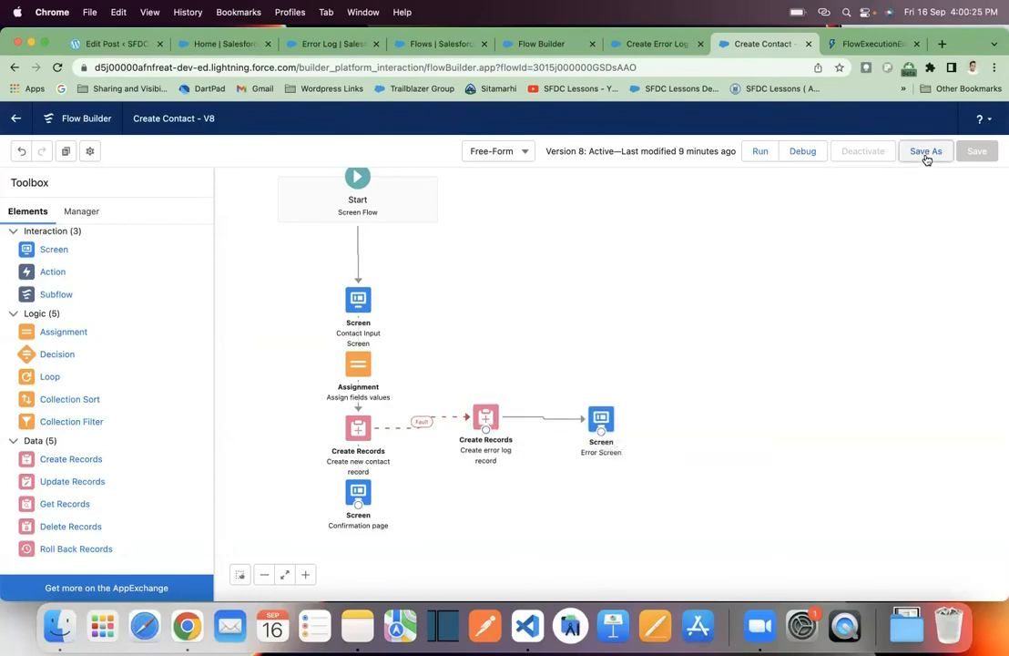
# - Save the Create Contact flow as a new version and activate it
pyautogui.click(926, 154)
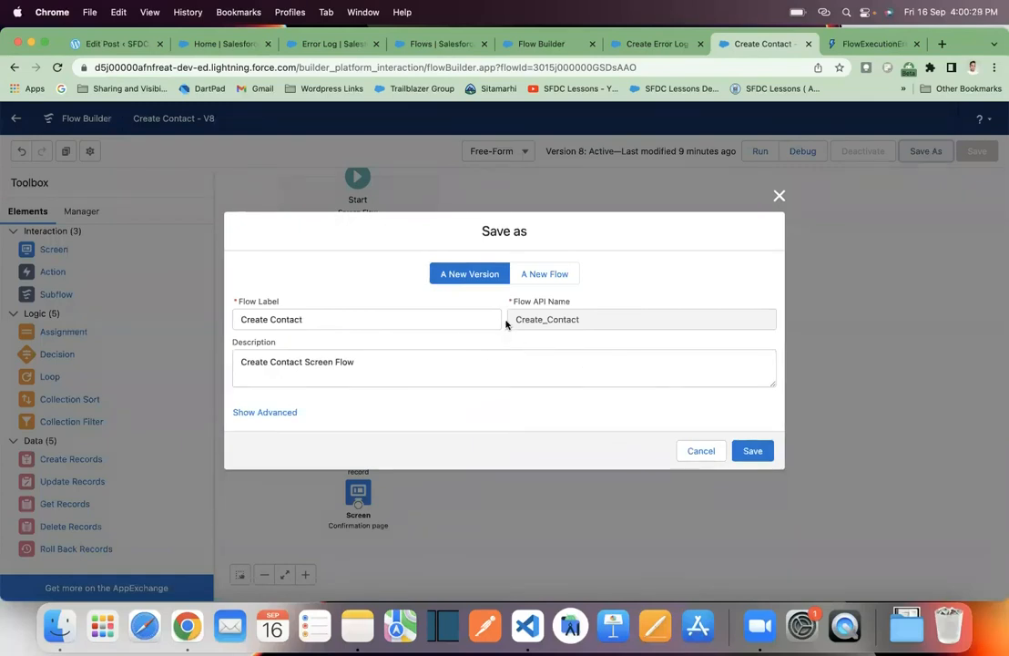
pyautogui.click(752, 450)
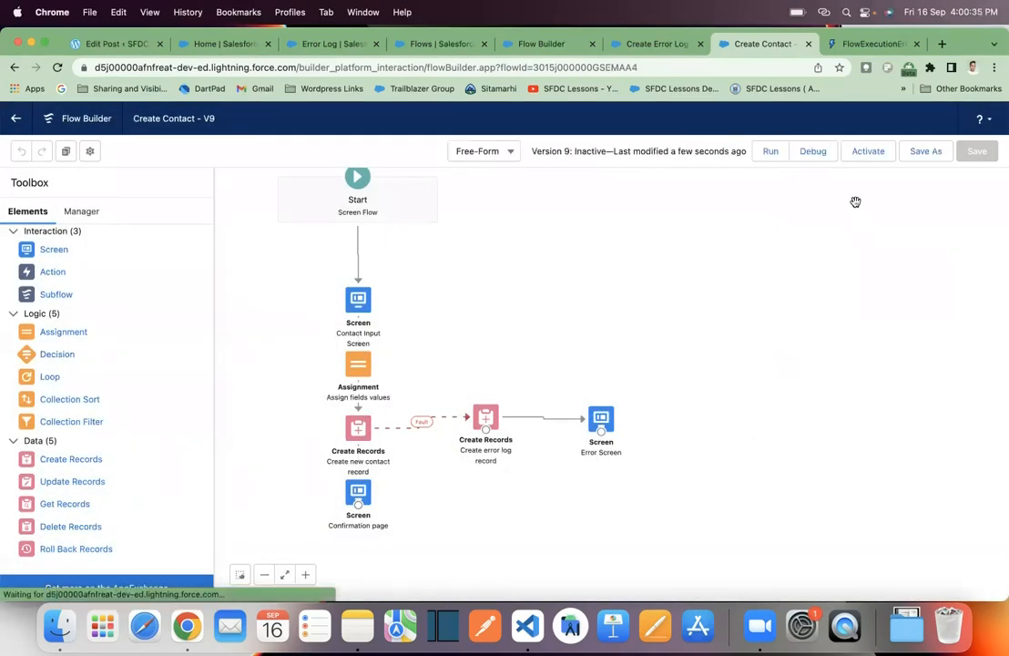
pyautogui.click(871, 155)
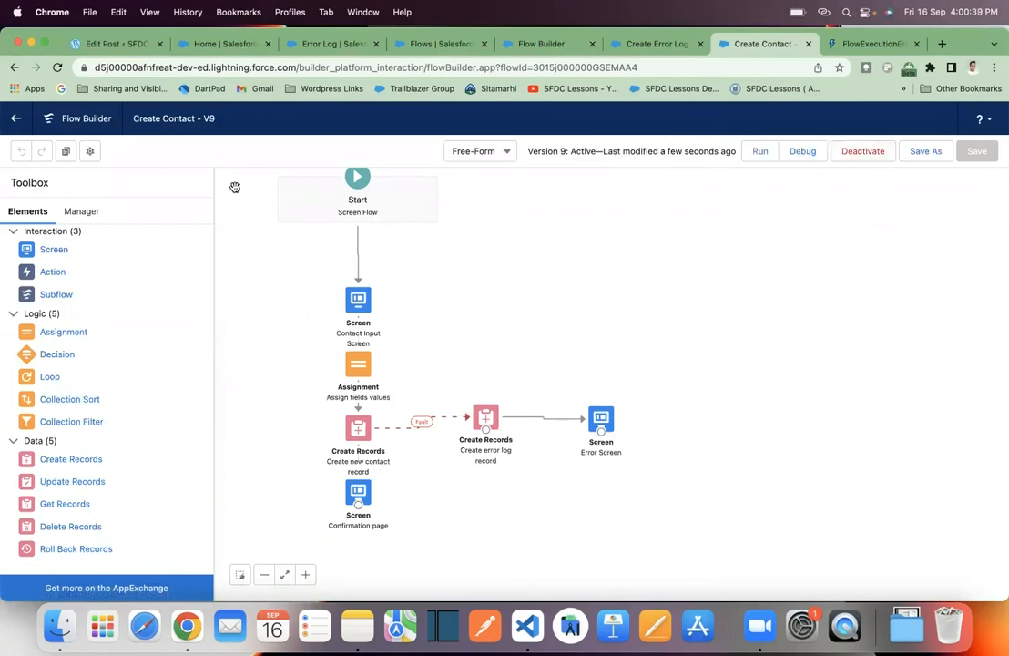
# - Submit the Create Contact form on the Sales home page with first name Test, last name data, and the contact's email and phone
pyautogui.click(230, 46)
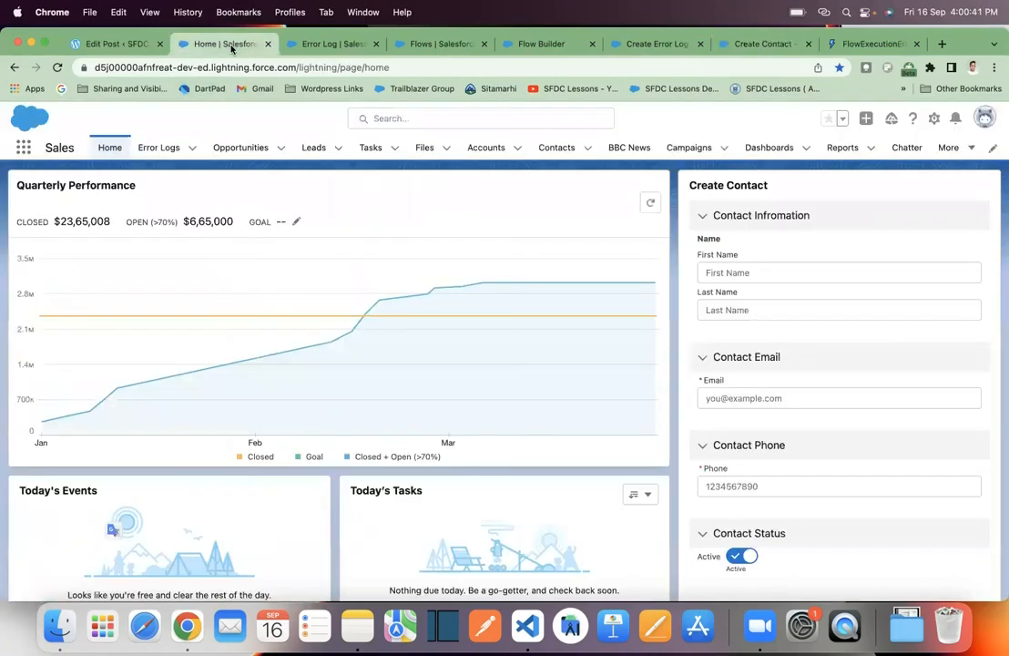
pyautogui.click(113, 150)
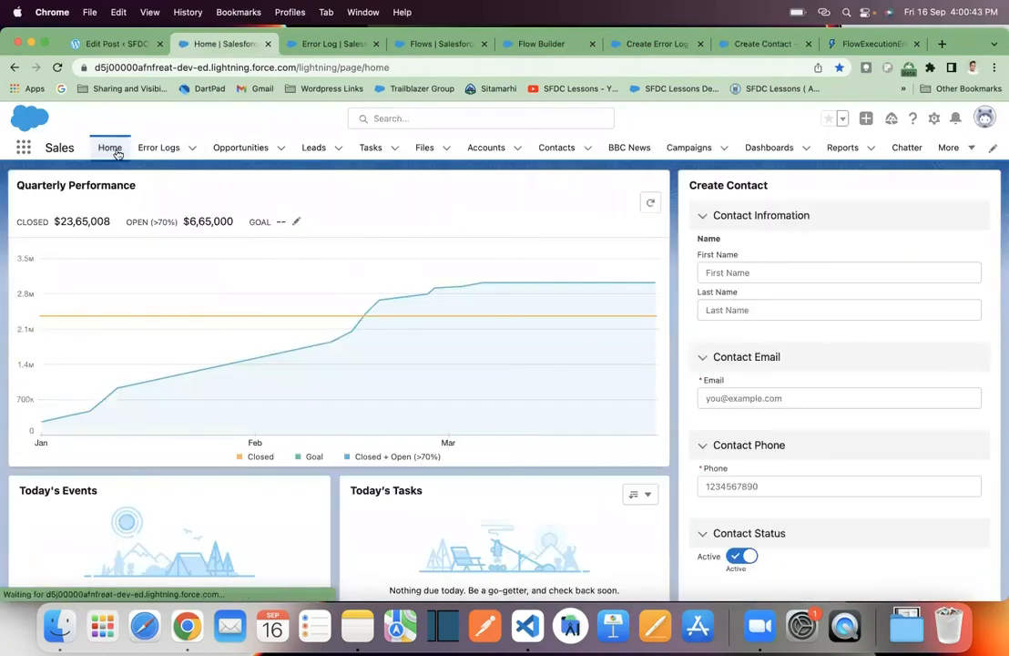
pyautogui.click(745, 273)
pyautogui.write('Test')
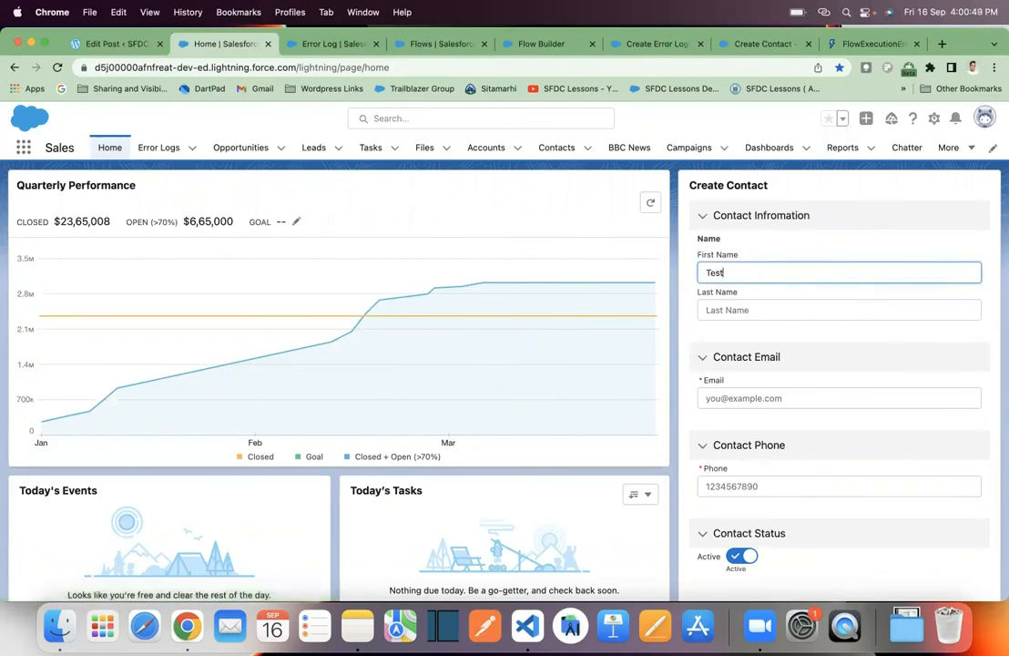
pyautogui.press('Tab')
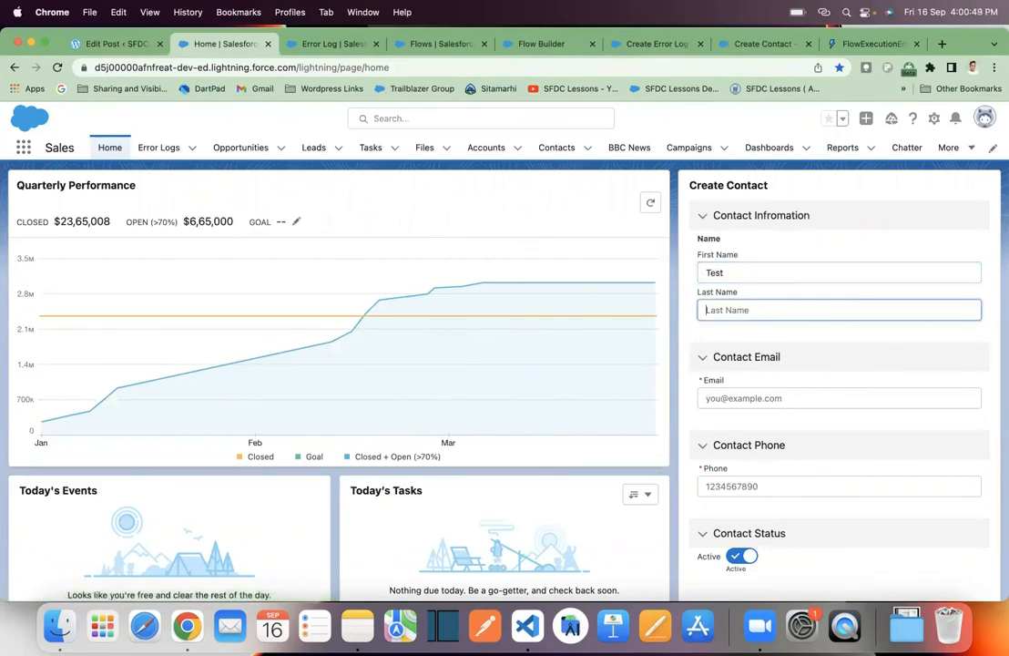
pyautogui.write('data')
pyautogui.click(768, 398)
pyautogui.write('test@gmail.com')
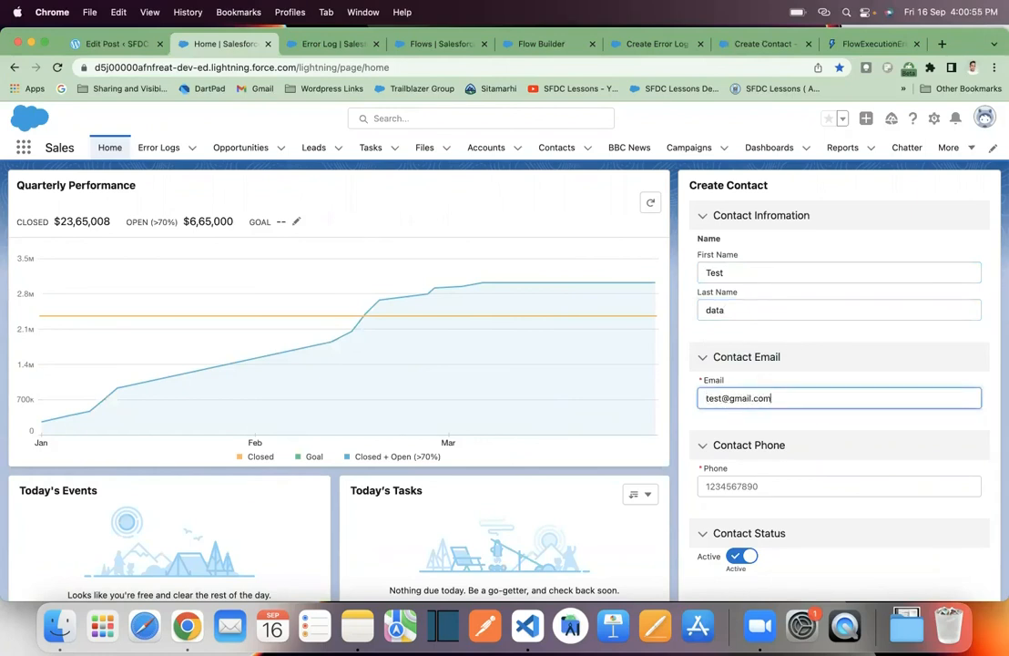
pyautogui.click(787, 485)
pyautogui.write('1234567890')
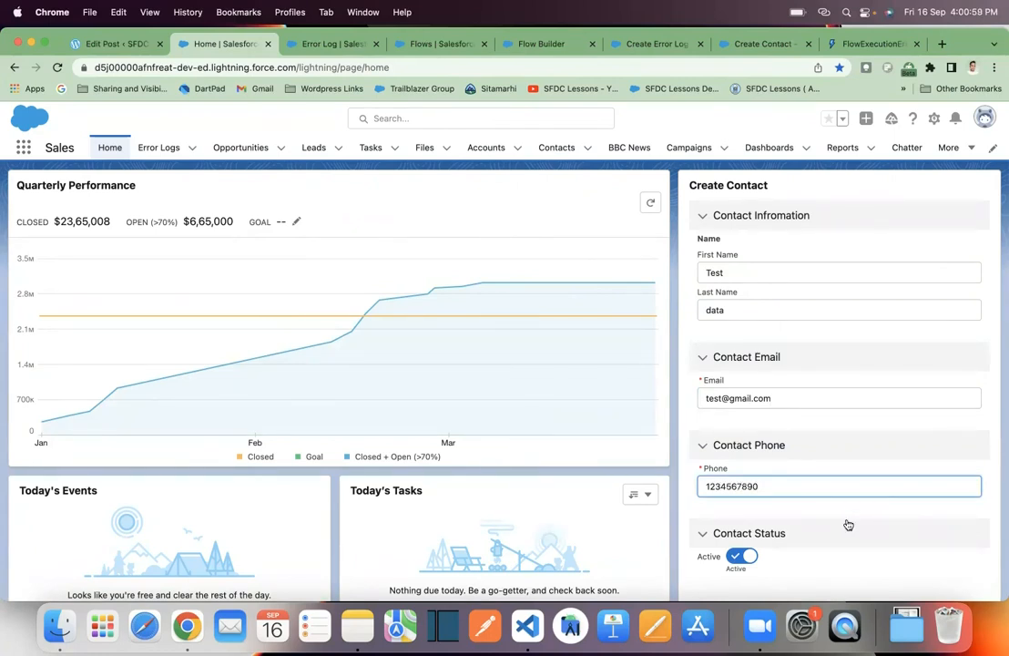
pyautogui.scroll(-5, 848, 527)
pyautogui.click(985, 457)
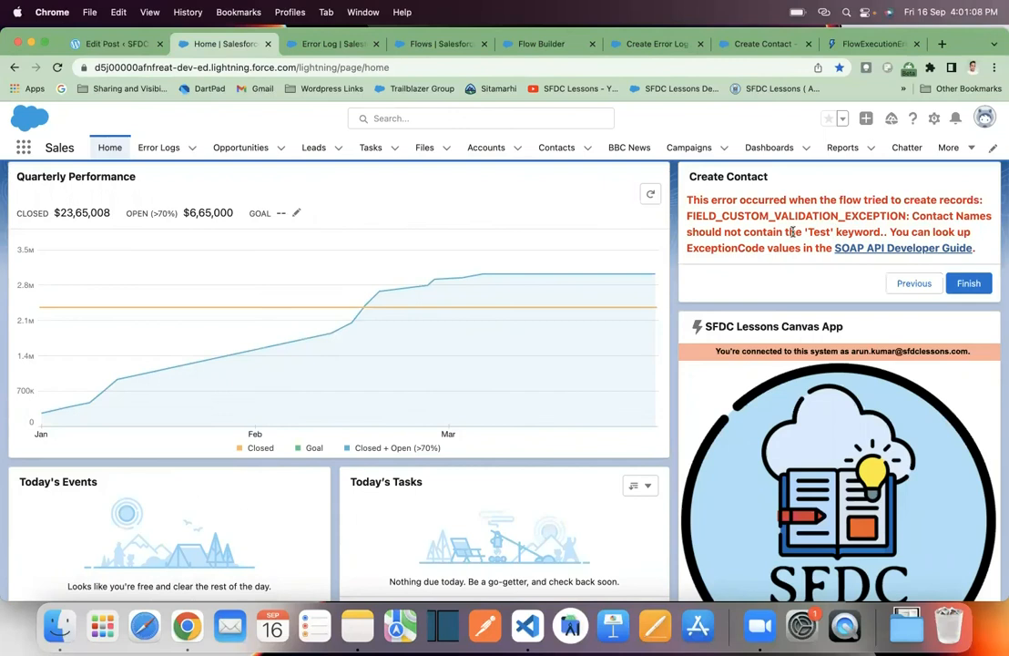
# - Examine the fault message on the error screen and the error message and object name stored in error log ERR-0007
pyautogui.scroll(1, 792, 231)
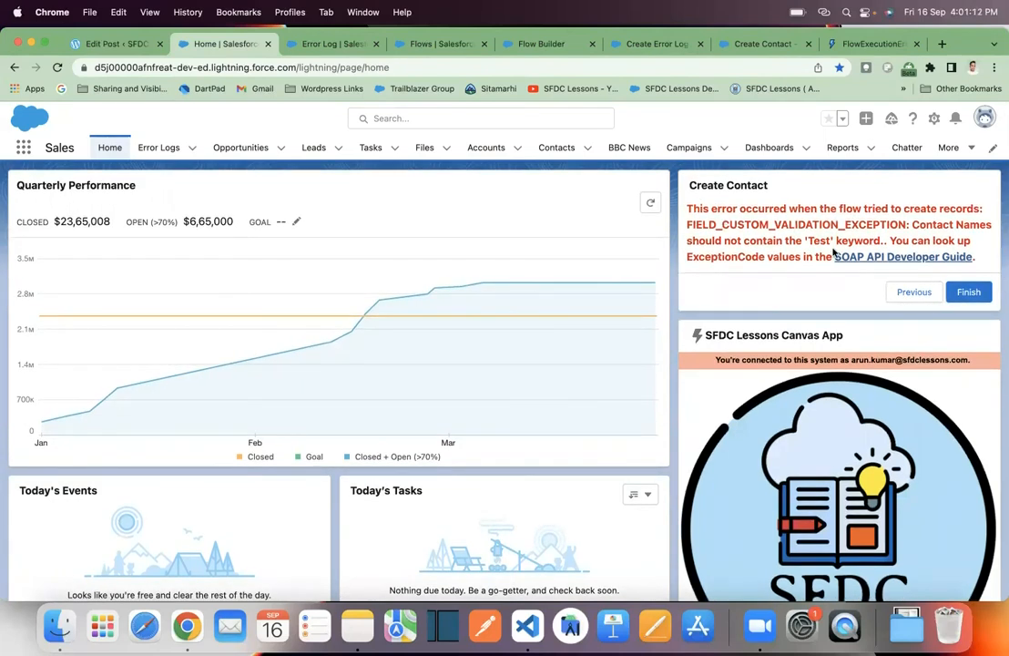
pyautogui.click(157, 148)
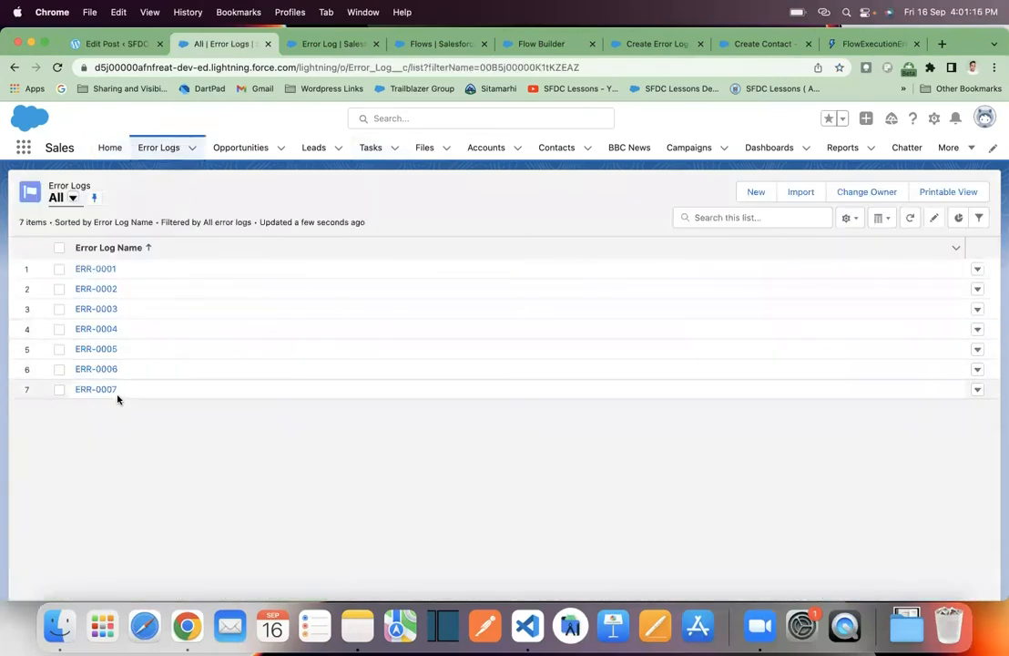
pyautogui.click(104, 390)
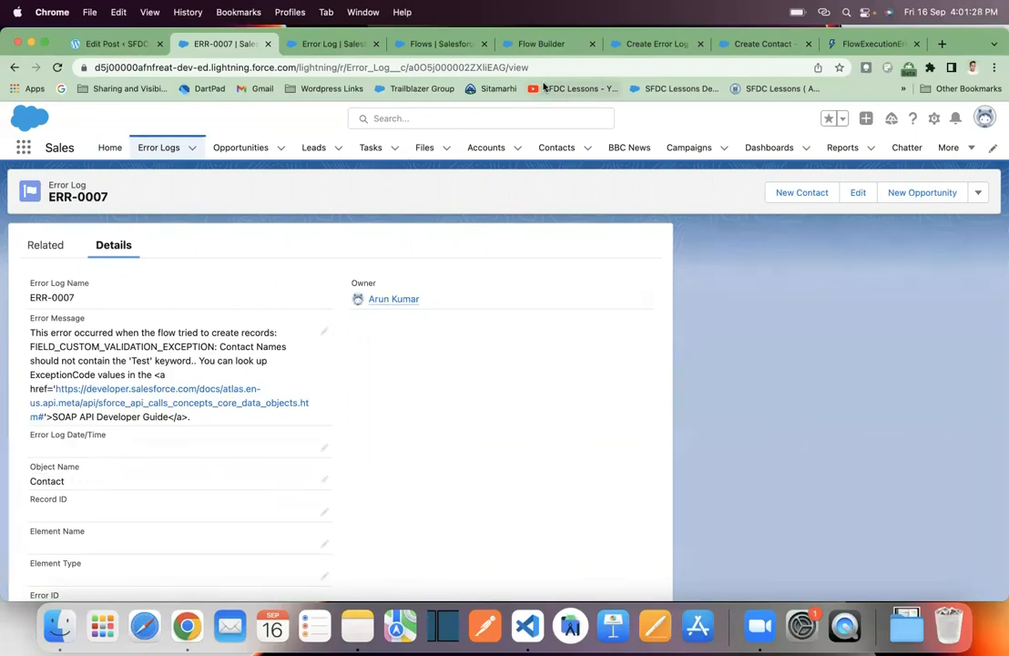
# - Start a new Send Email action on the canvas of the Create Contact flow
pyautogui.click(570, 50)
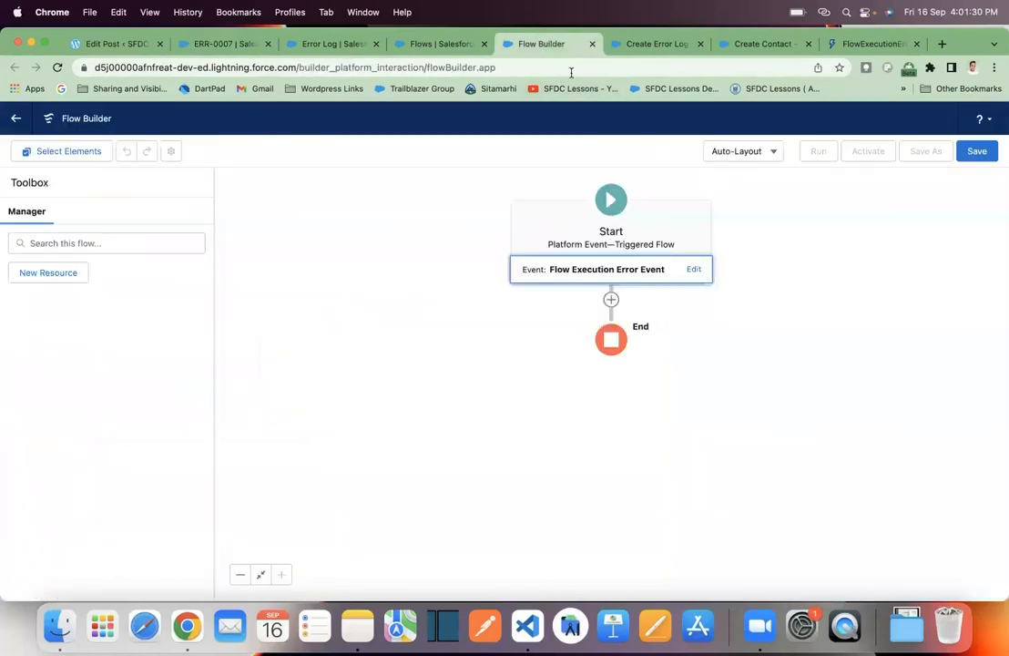
pyautogui.hotkey('ctrl', 'Tab')
pyautogui.hotkey('ctrl', 'Tab')
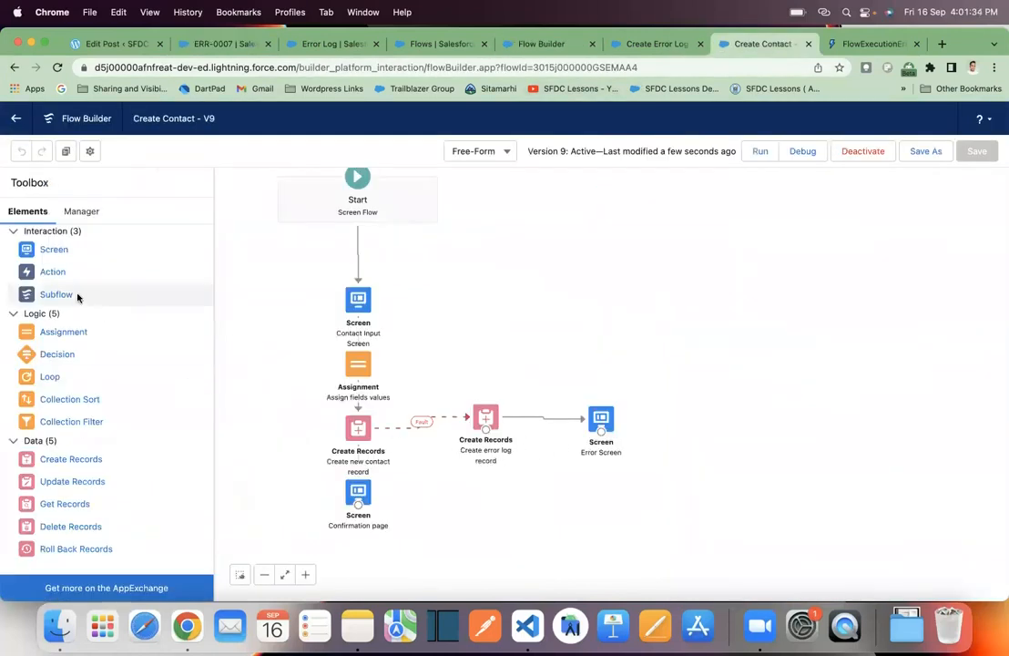
pyautogui.moveTo(52, 272); pyautogui.dragTo(496, 493)
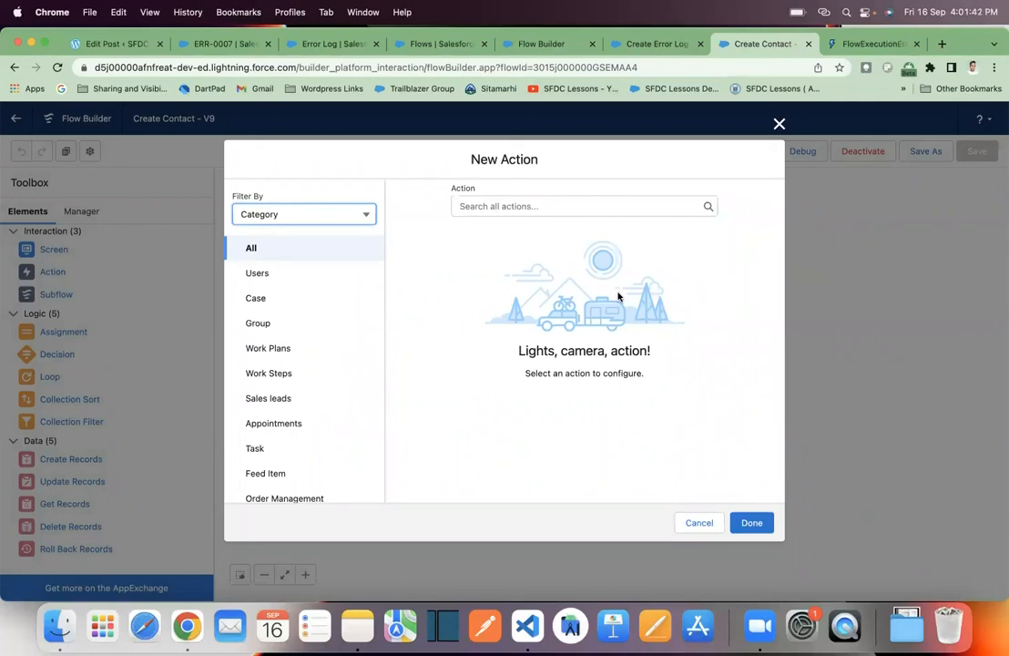
pyautogui.click(496, 207)
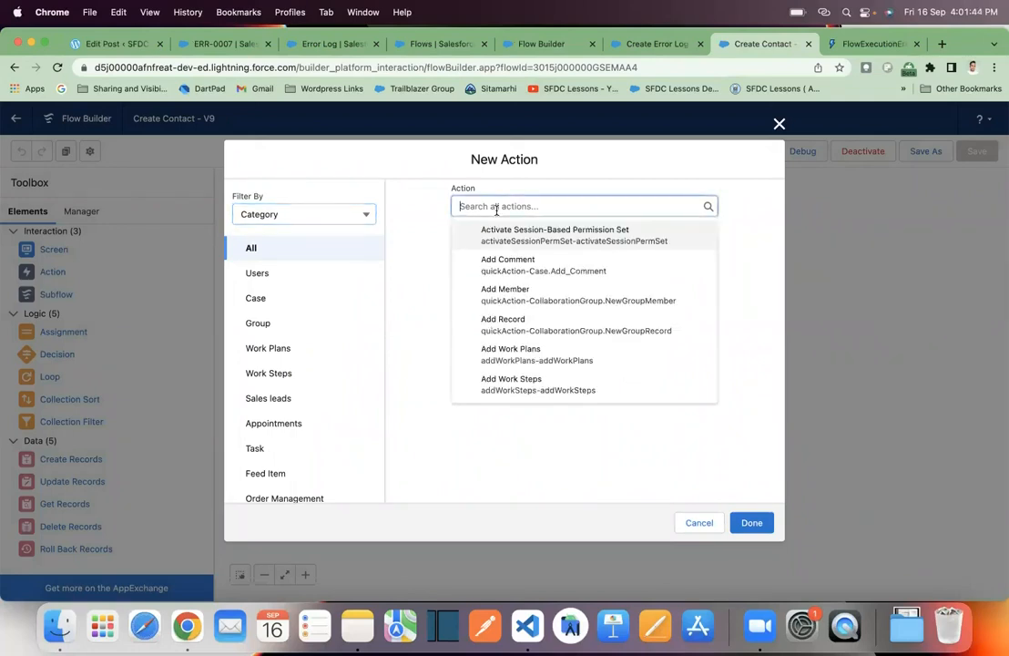
pyautogui.write('sne')
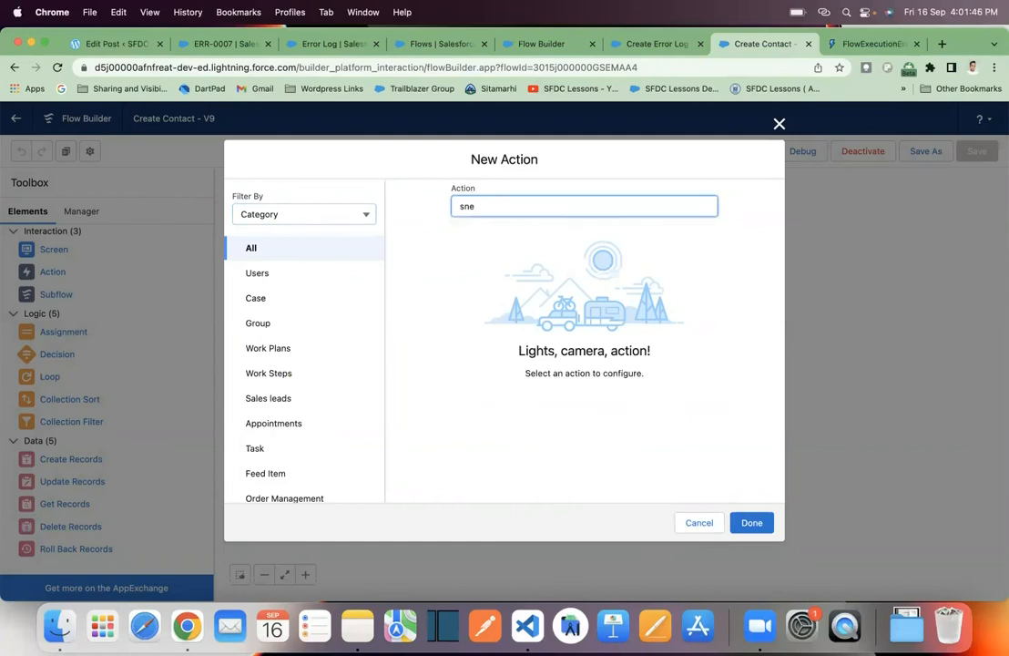
pyautogui.press('BackSpace')
pyautogui.write('end')
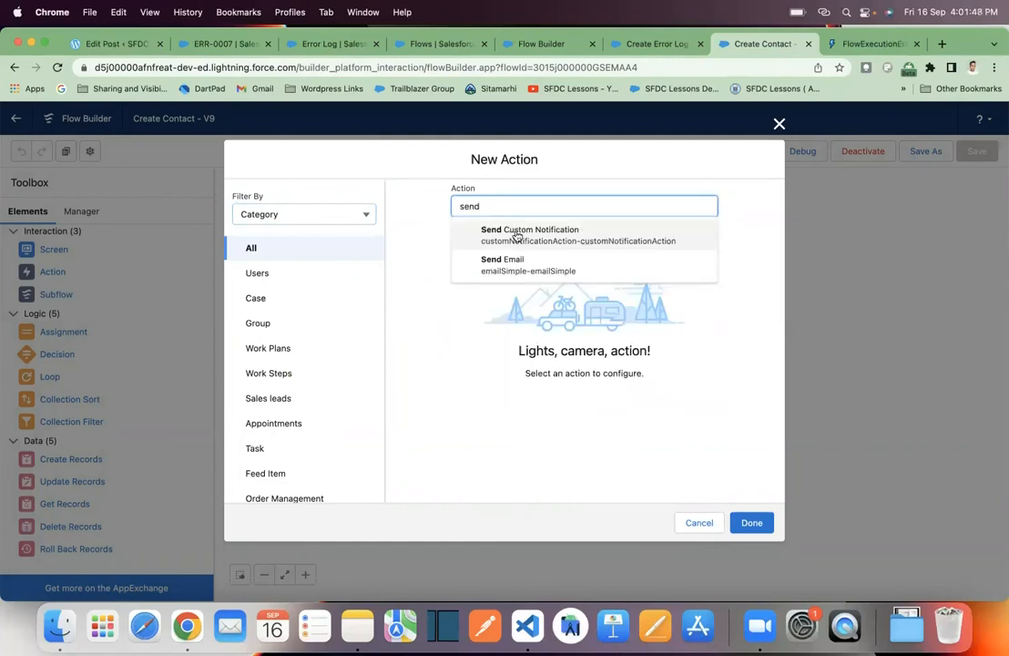
pyautogui.click(522, 263)
pyautogui.click(473, 293)
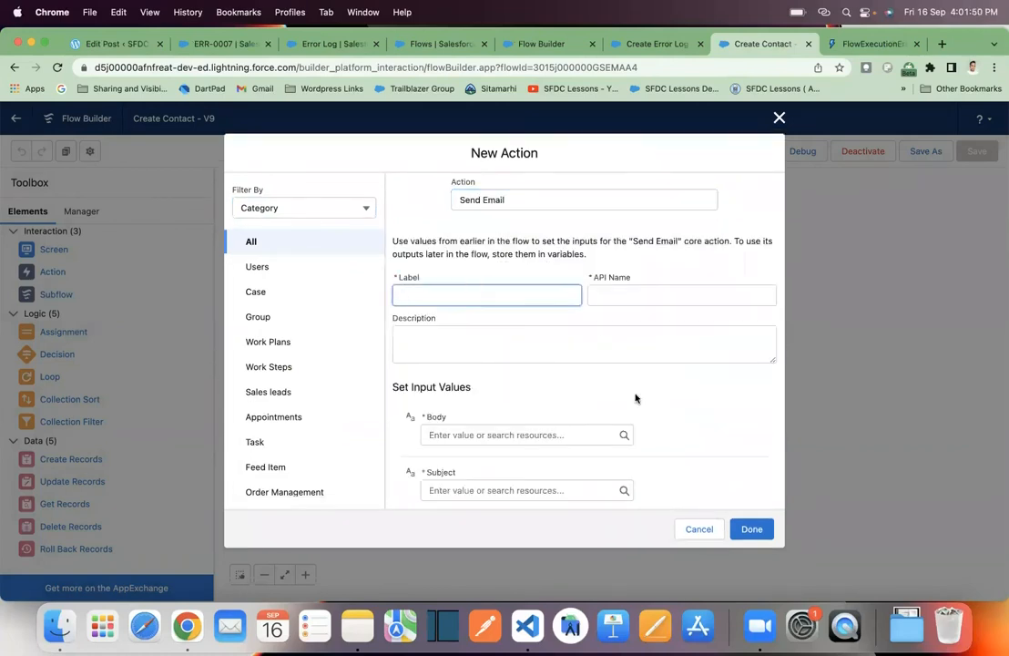
# - Set the Send Email action's body to {!$Flow.FaultMessage}, look through its recipient and sender inputs, and discard the action
pyautogui.click(510, 436)
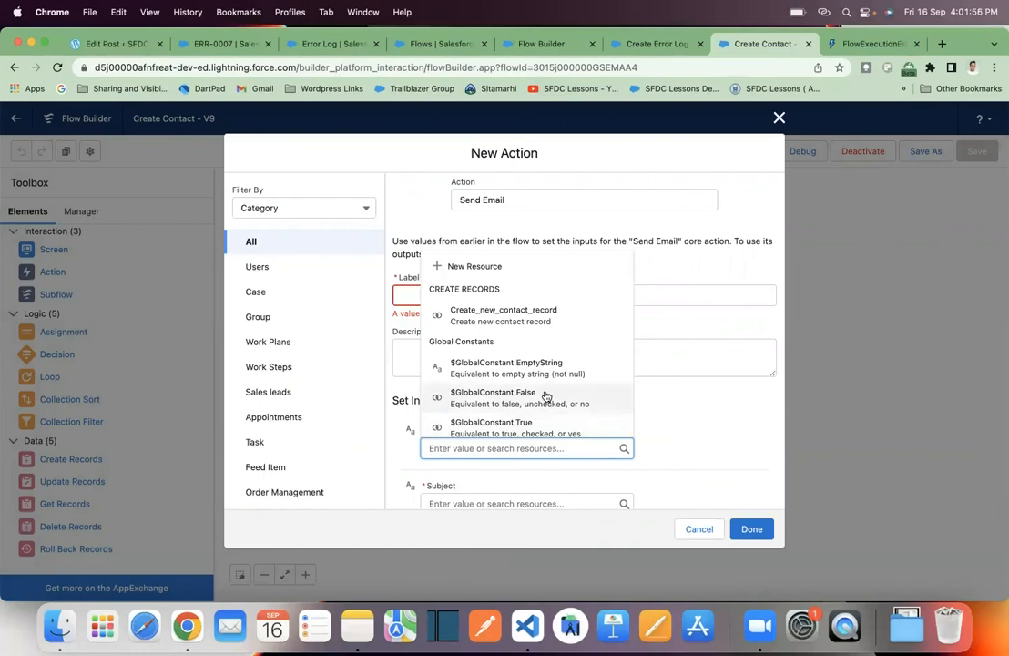
pyautogui.scroll(-3, 548, 397)
pyautogui.scroll(-5, 546, 396)
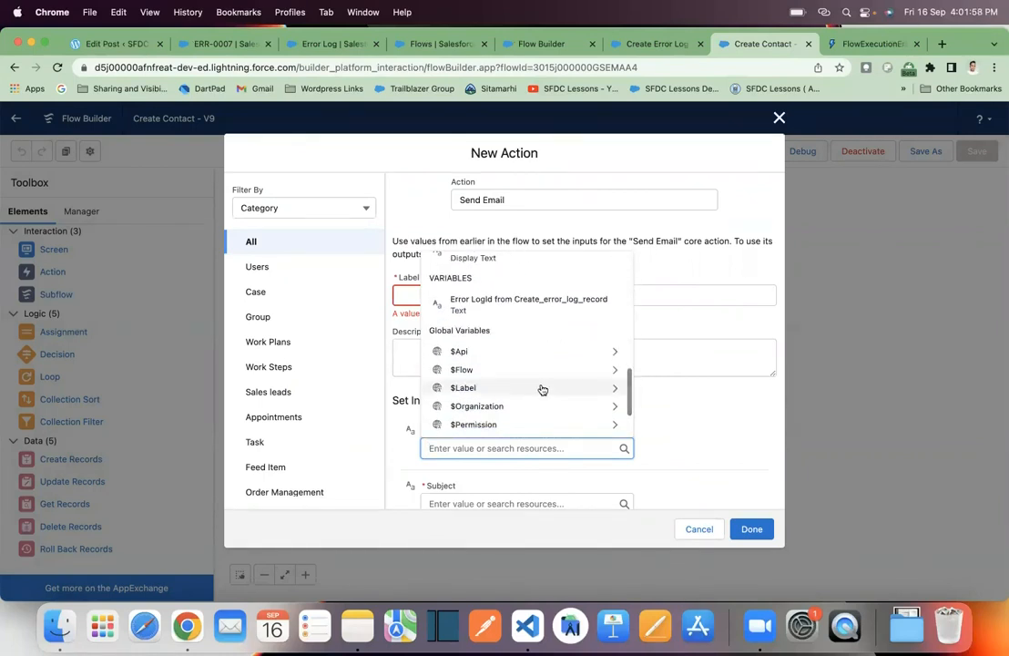
pyautogui.click(533, 370)
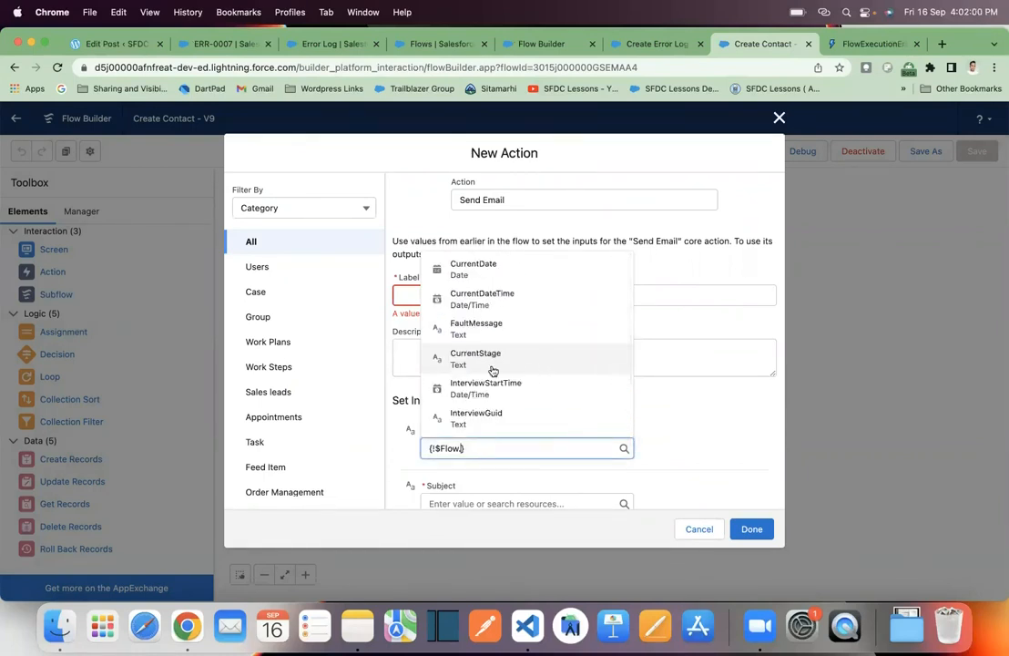
pyautogui.click(502, 332)
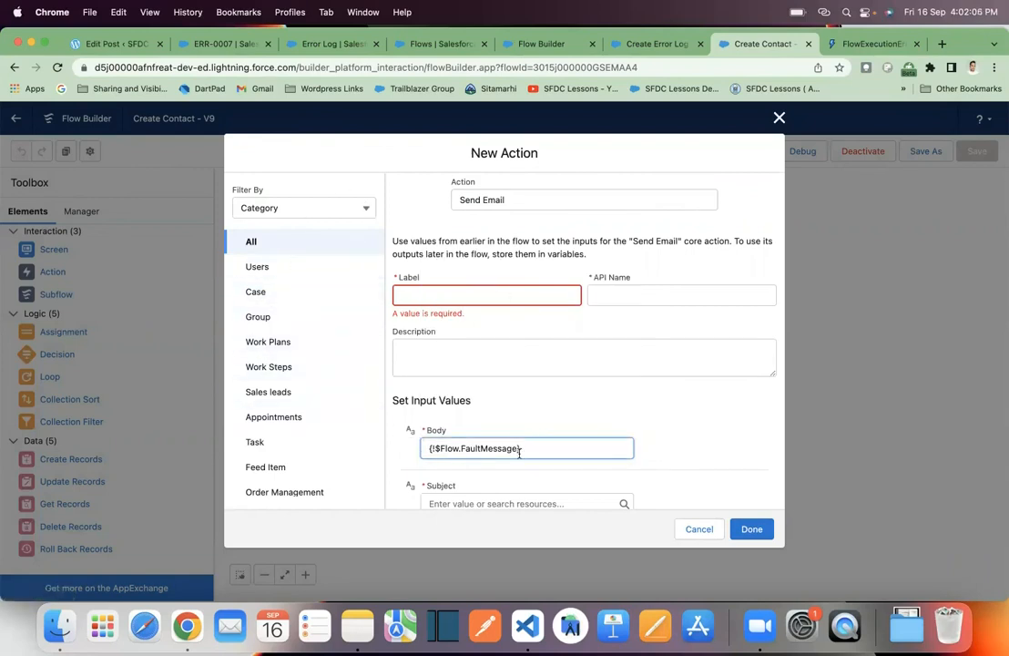
pyautogui.scroll(-2, 515, 424)
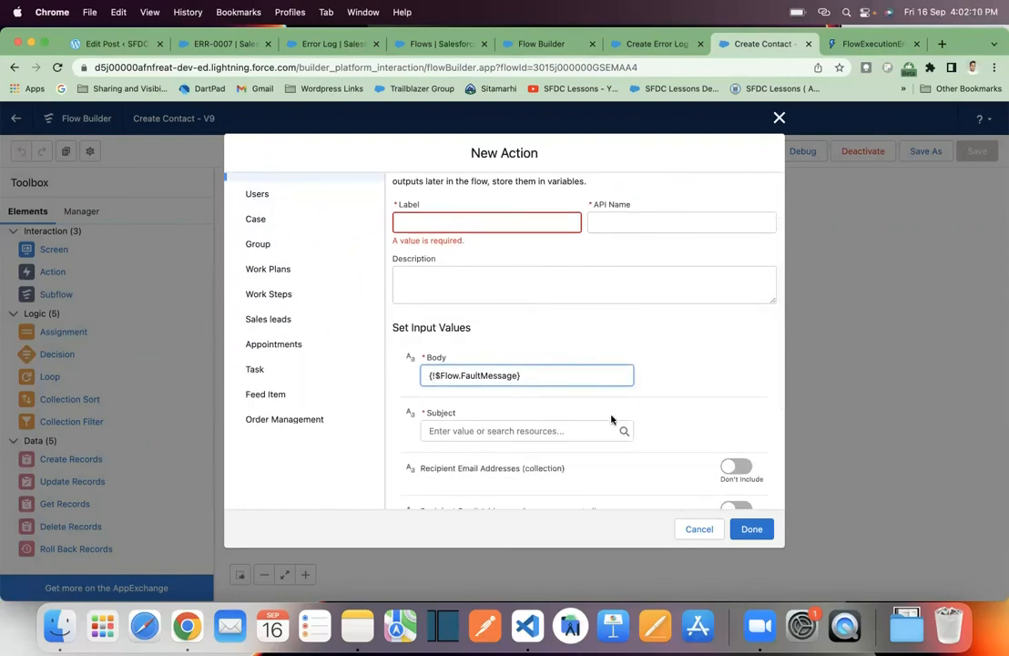
pyautogui.scroll(-4, 691, 441)
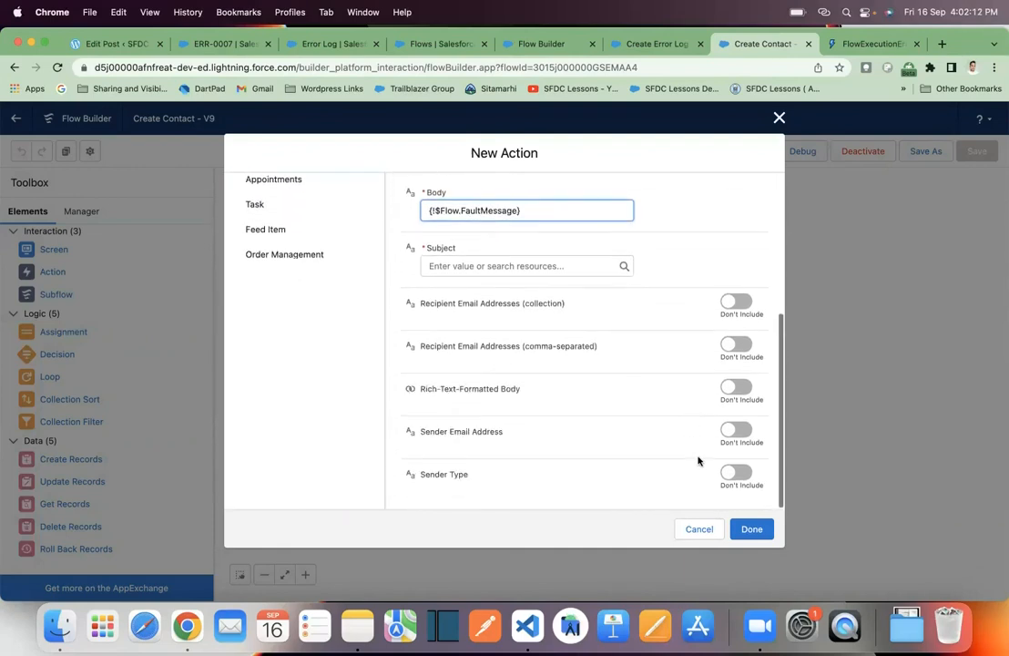
pyautogui.click(700, 530)
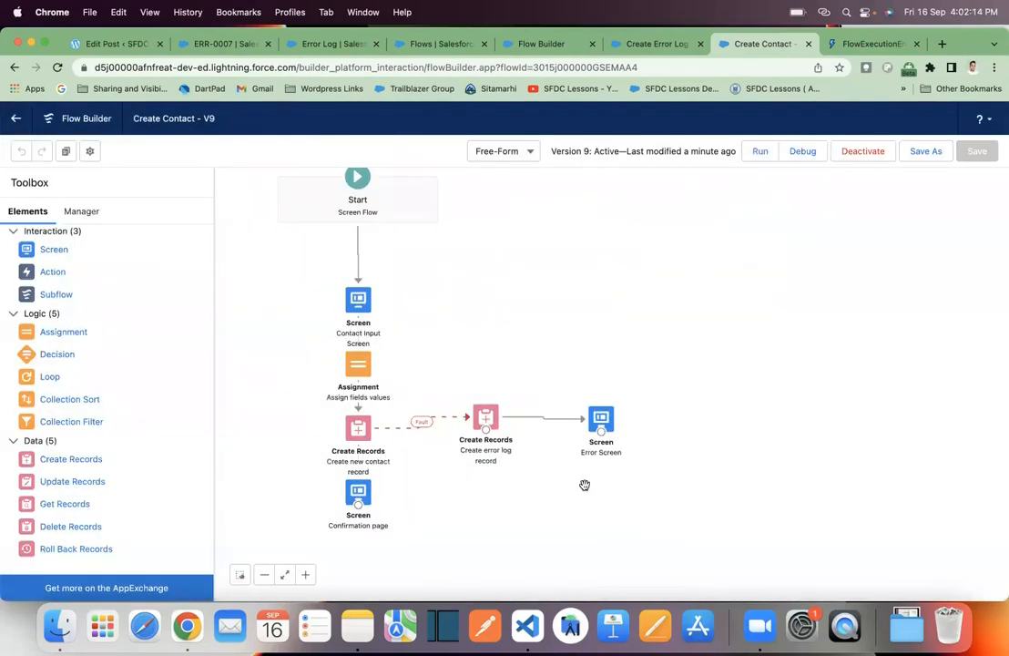